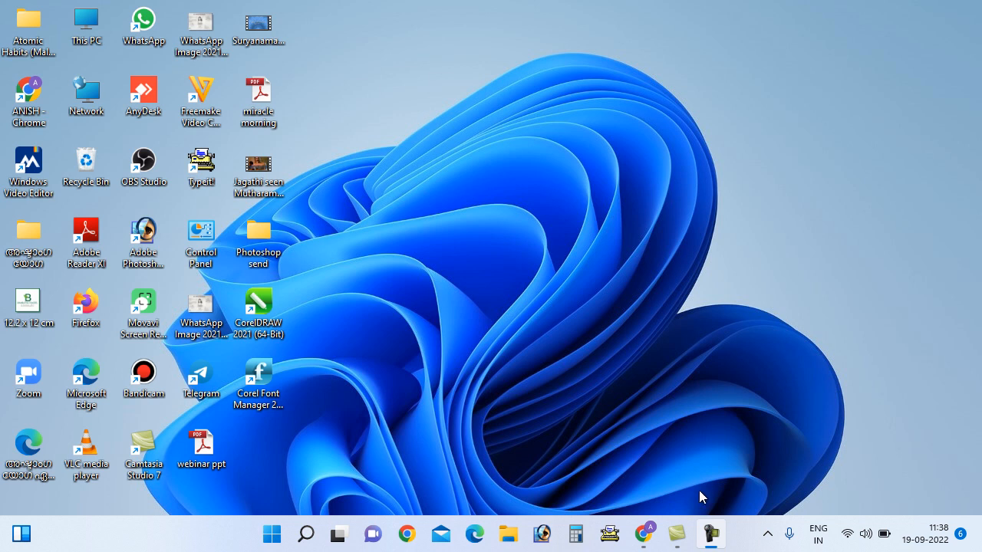
# Switch to Adobe Photoshop.
pyautogui.click(711, 541)
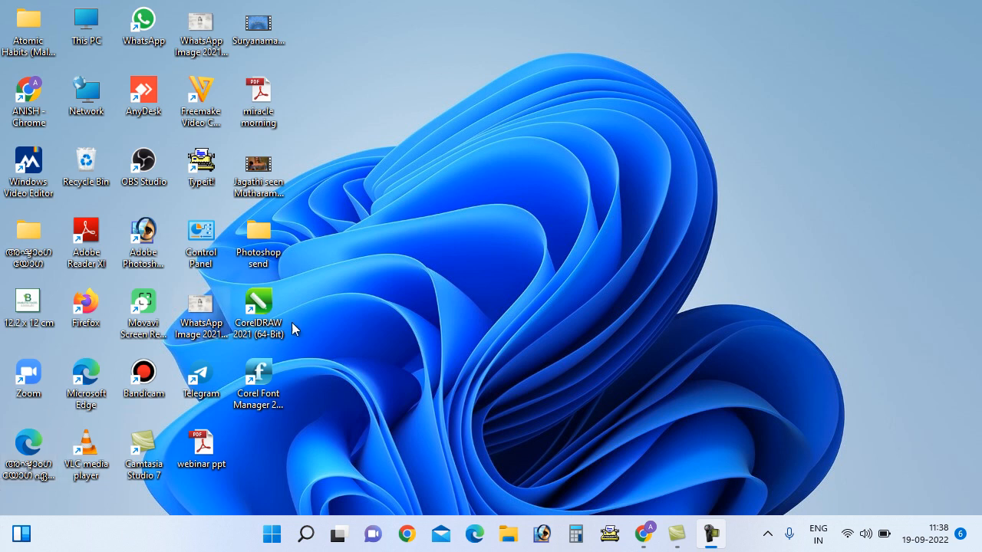
pyautogui.click(543, 534)
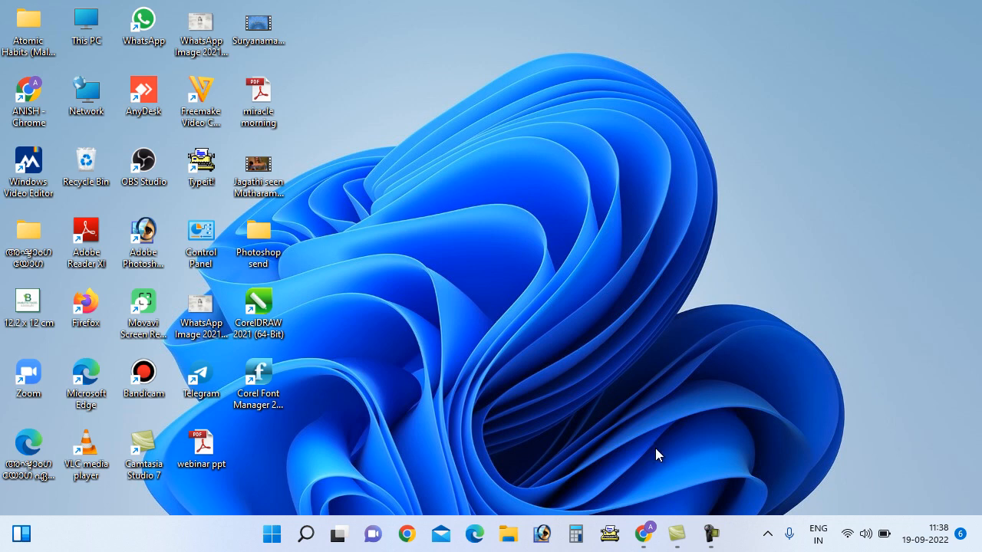
pyautogui.click(710, 535)
pyautogui.click(913, 466)
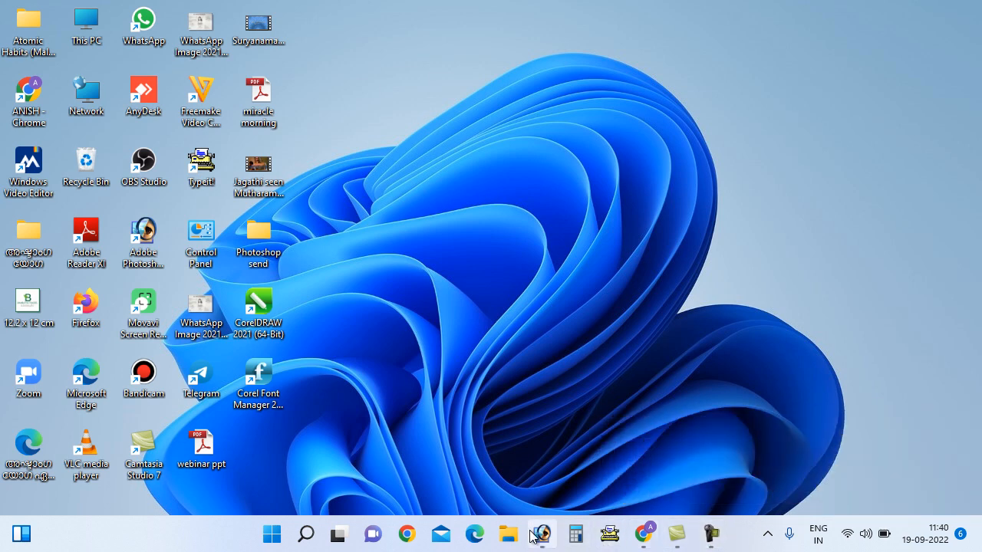
pyautogui.click(536, 535)
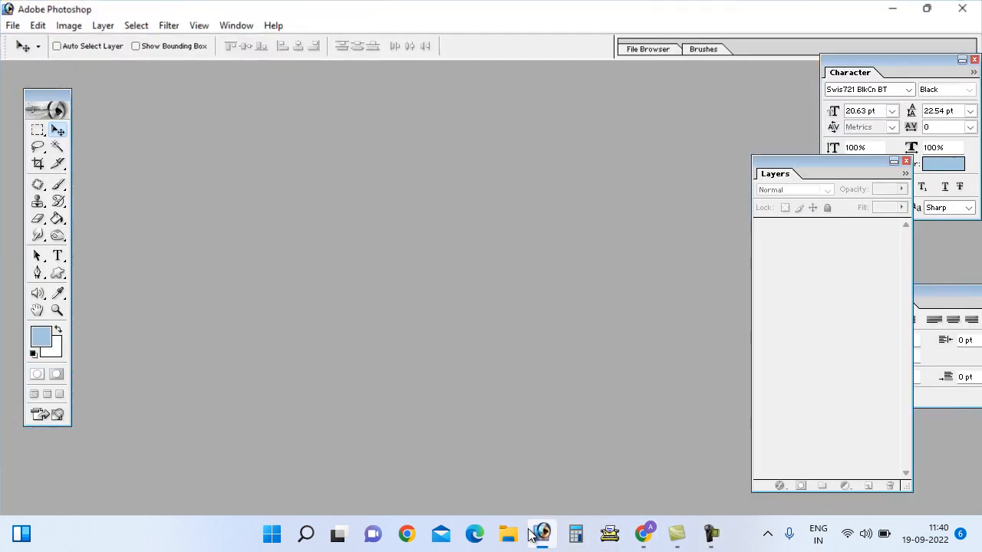
# Start opening an existing file and browse to the ACER DATA (D:) drive.
pyautogui.click(12, 25)
pyautogui.click(9, 57)
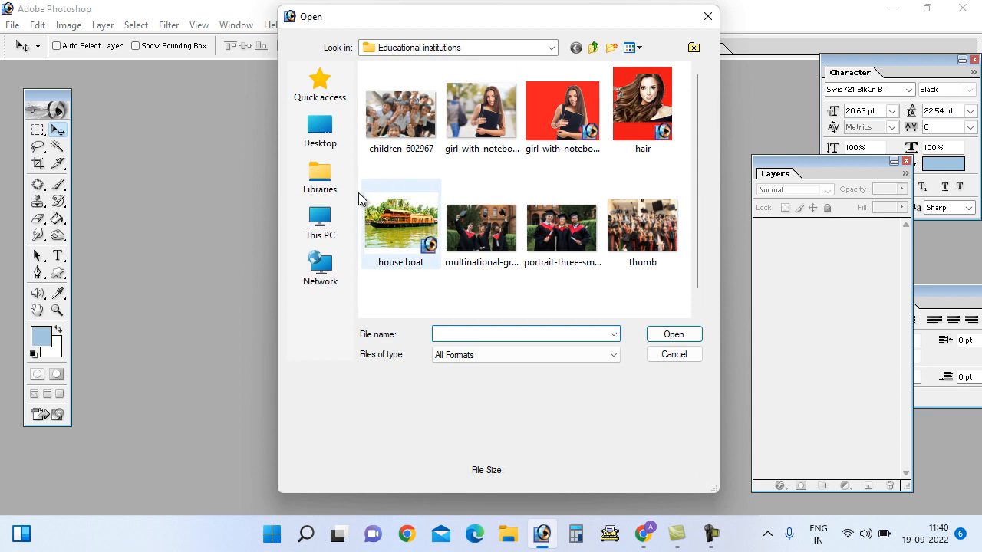
pyautogui.click(593, 48)
pyautogui.click(328, 233)
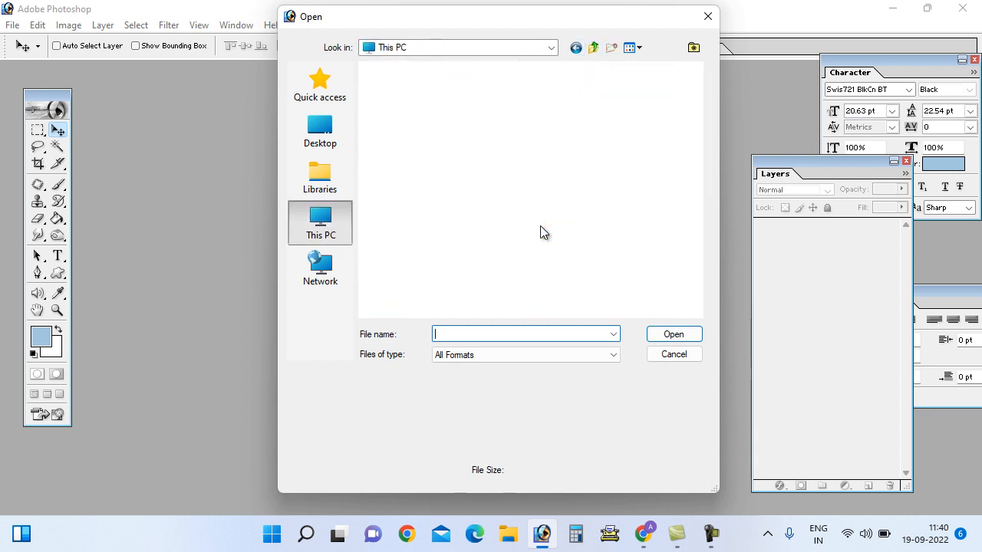
pyautogui.scroll(-3, 539, 216)
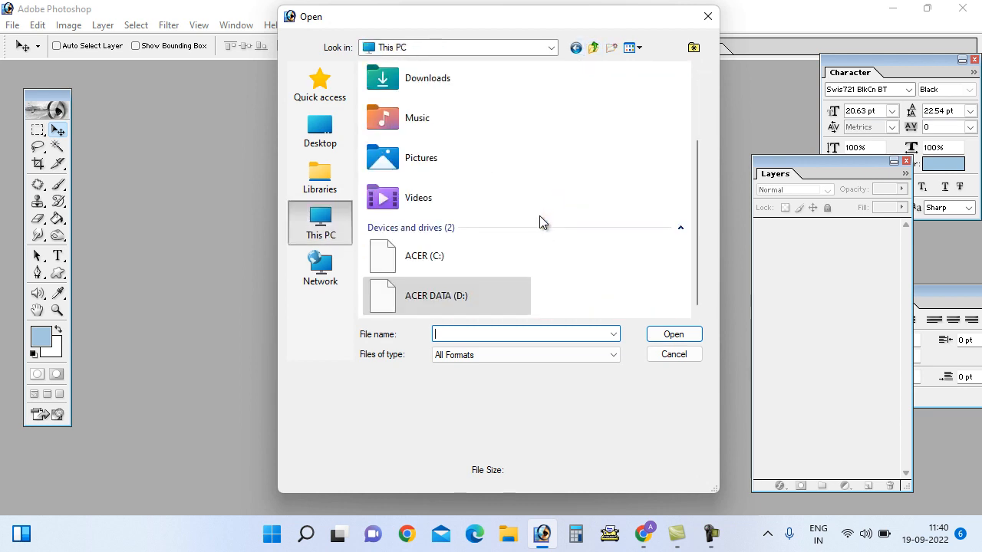
pyautogui.doubleClick(440, 296)
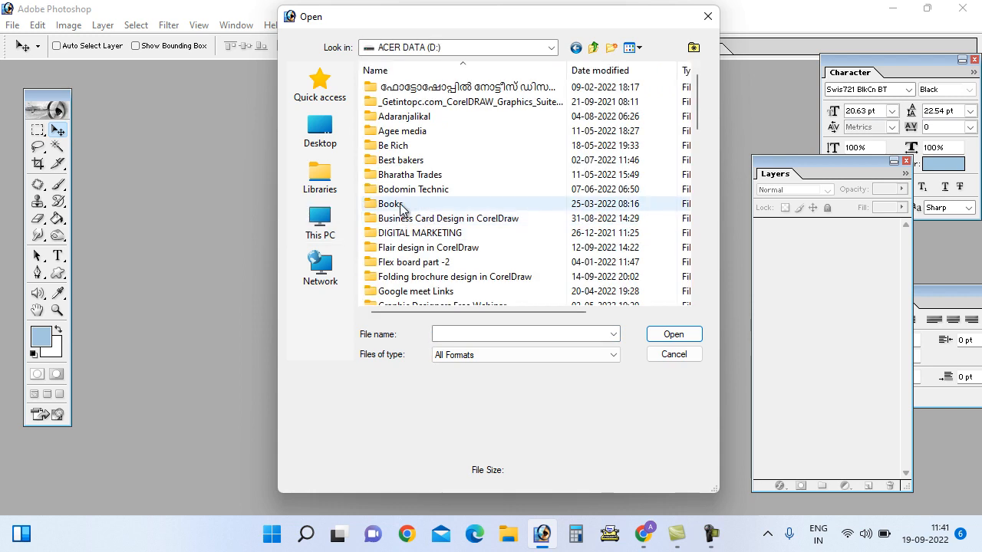
# Open the Photo image from the Retouch folder inside Graphics, Basic Level.
pyautogui.press('g')
pyautogui.press('g')
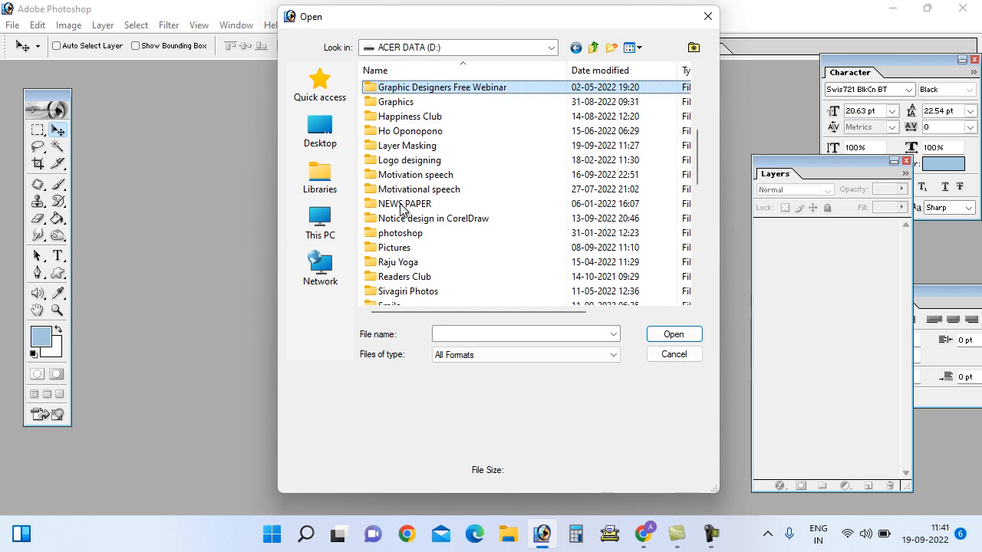
pyautogui.doubleClick(407, 104)
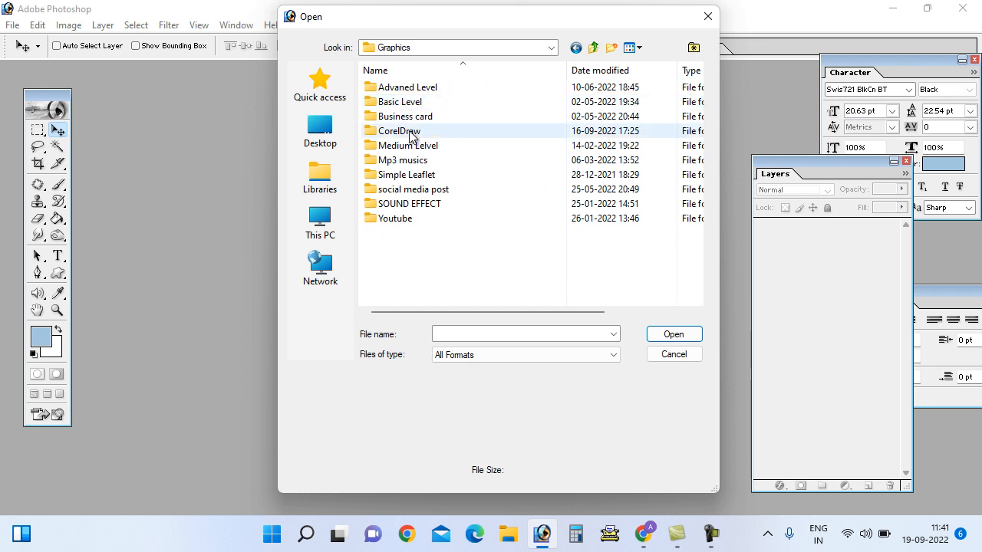
pyautogui.doubleClick(406, 103)
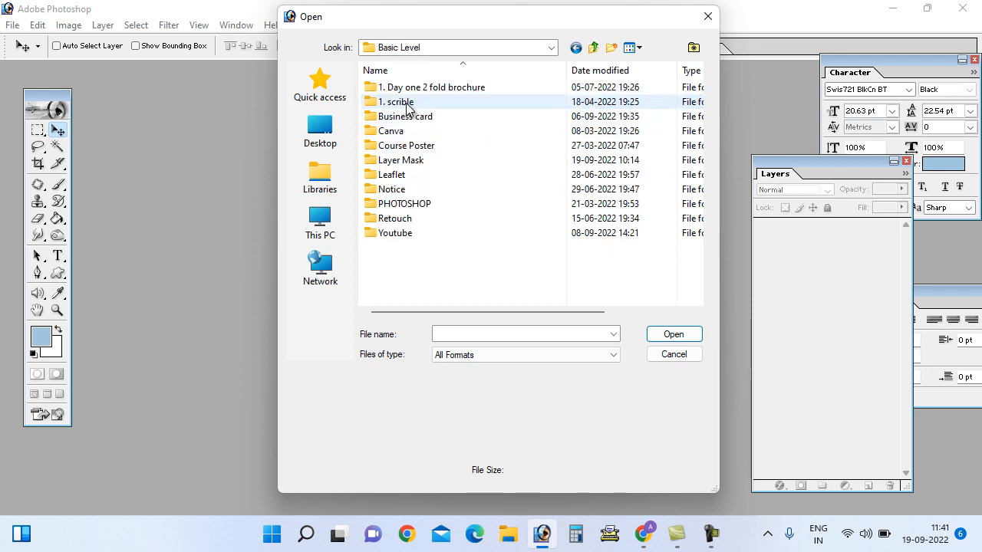
pyautogui.doubleClick(406, 161)
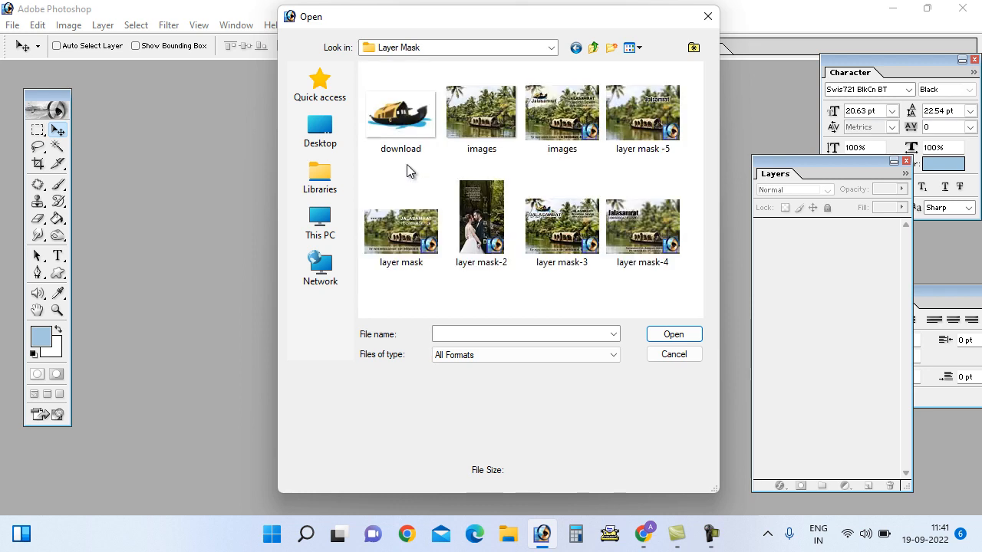
pyautogui.click(593, 47)
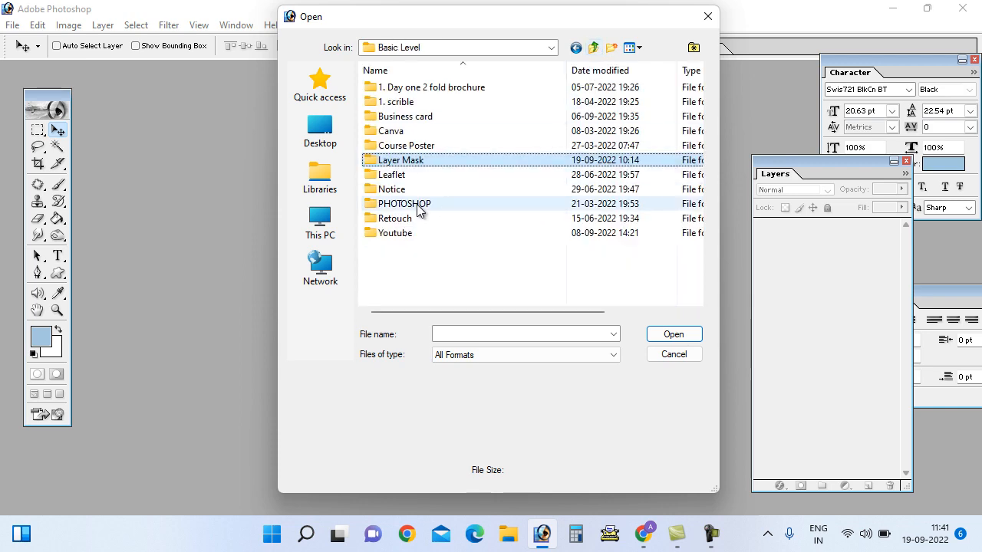
pyautogui.doubleClick(400, 218)
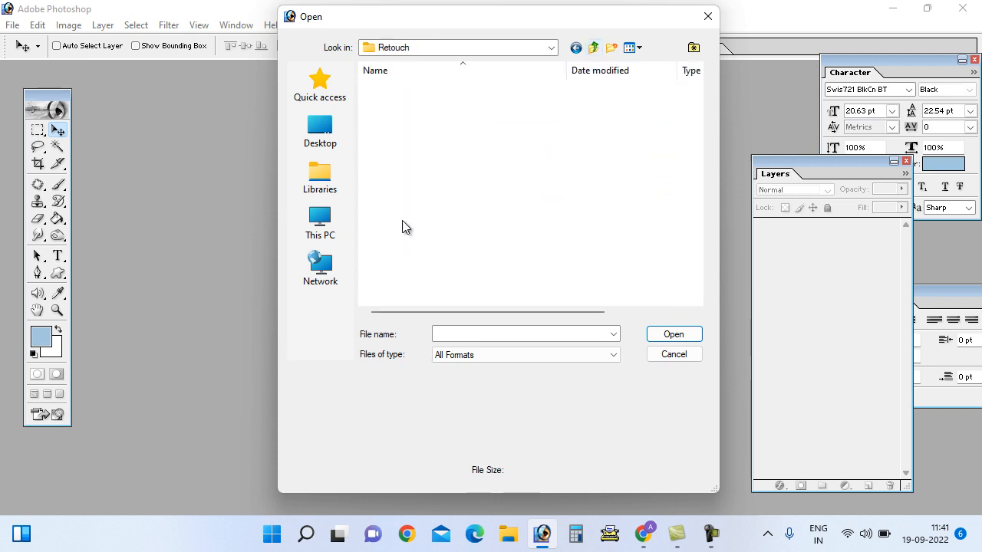
pyautogui.click(387, 87)
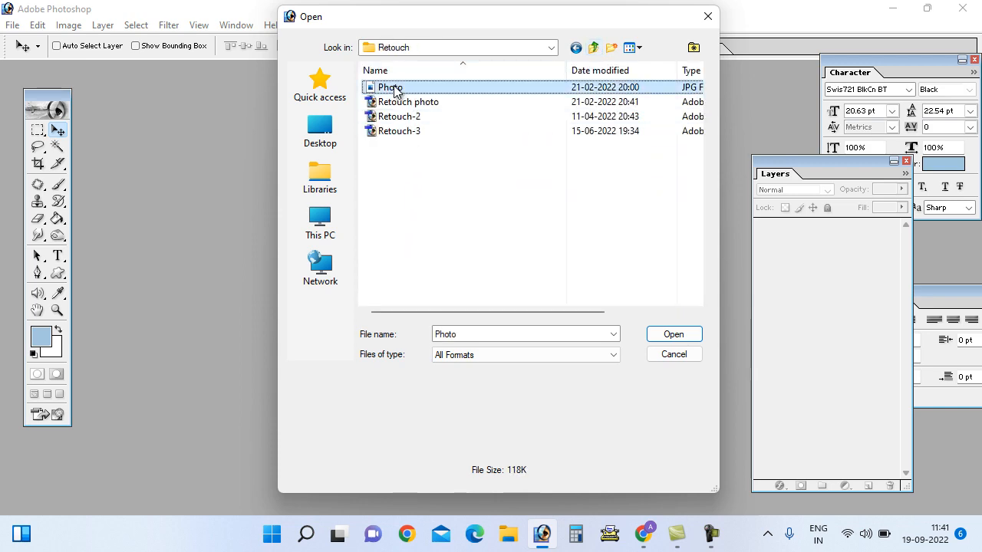
pyautogui.doubleClick(392, 87)
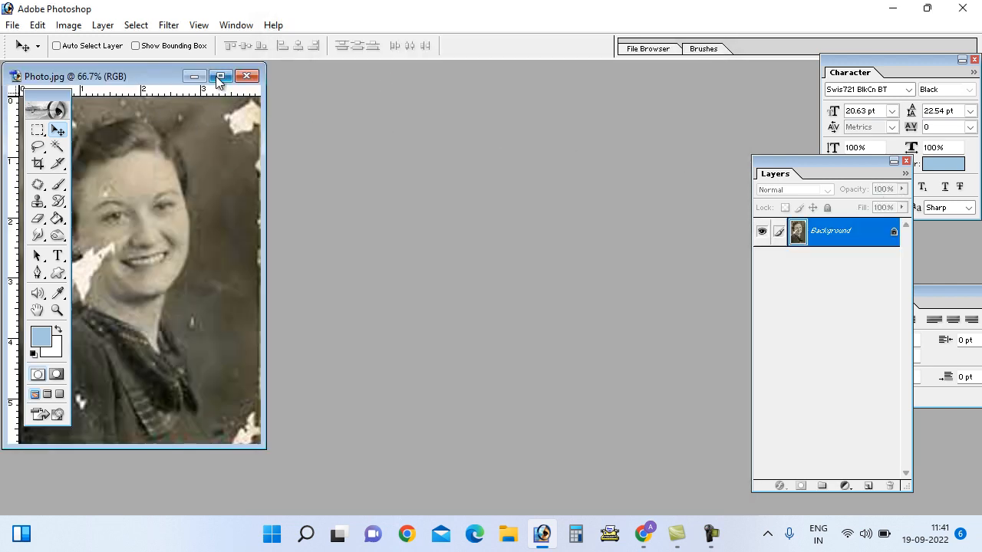
# Maximize the photo's document window, move the Layers palette clear of the image, and enlarge the view to 76.7%.
pyautogui.click(219, 77)
pyautogui.moveTo(779, 163); pyautogui.dragTo(846, 162)
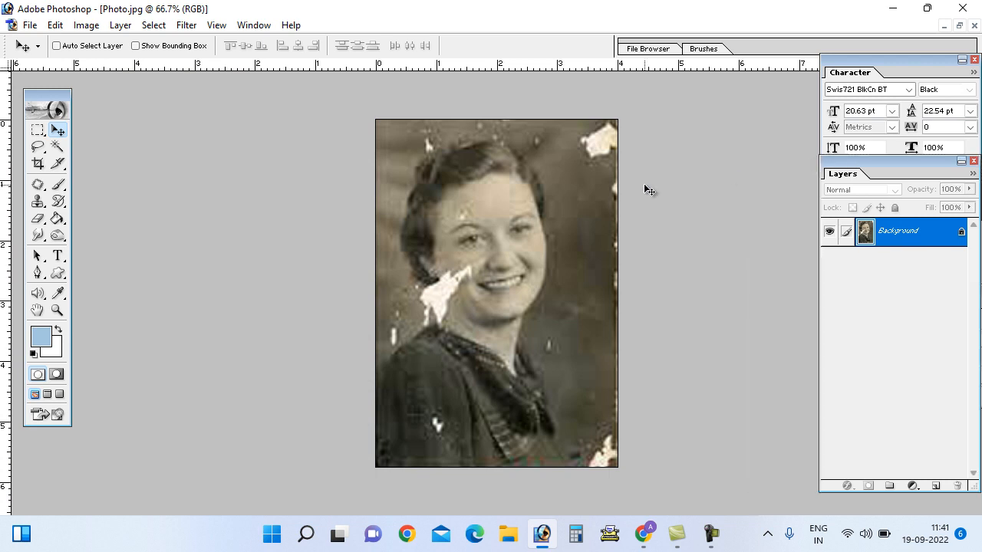
pyautogui.scroll(1, 644, 184)
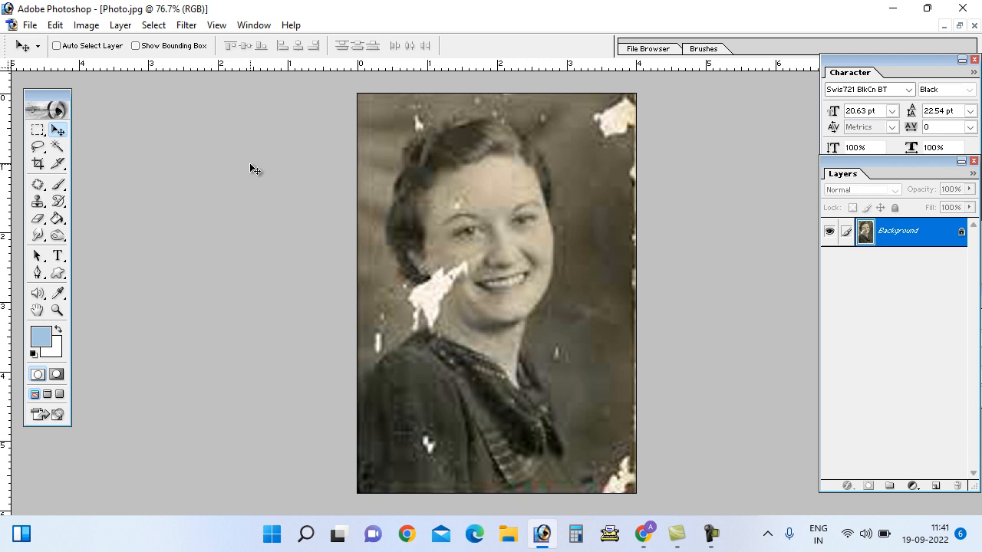
# Start a new document with its units in inches, 12 inches wide and 18 inches high.
pyautogui.click(29, 25)
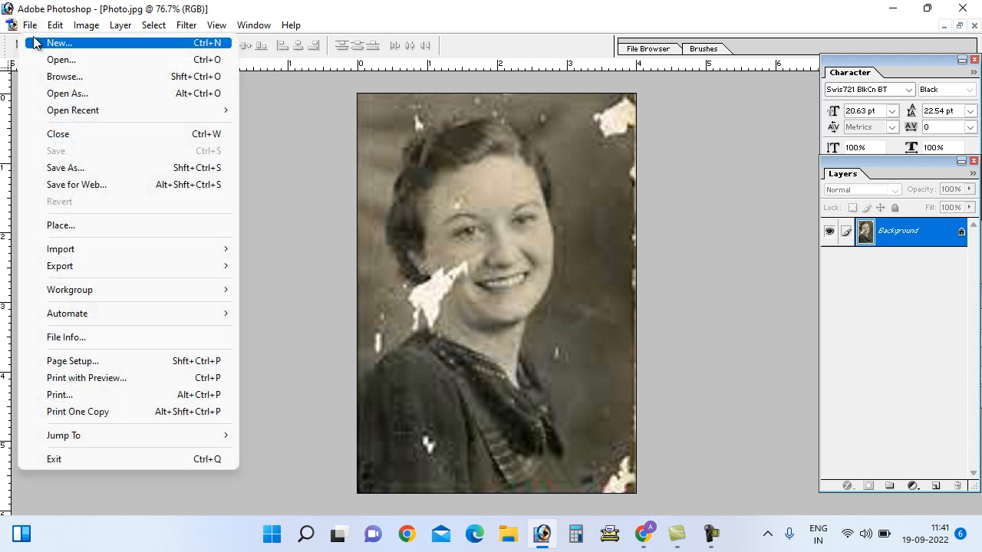
pyautogui.click(42, 38)
pyautogui.click(413, 247)
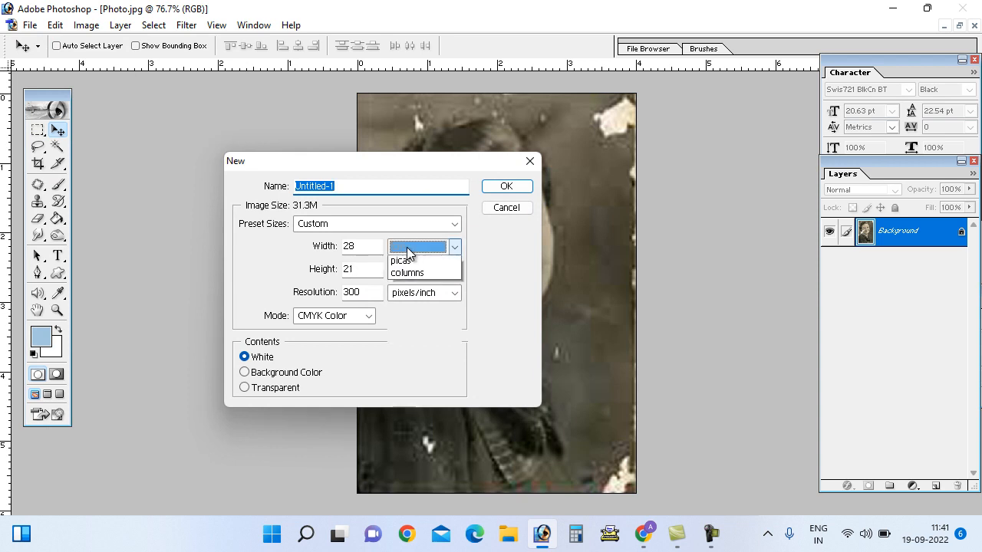
pyautogui.click(405, 273)
pyautogui.click(405, 274)
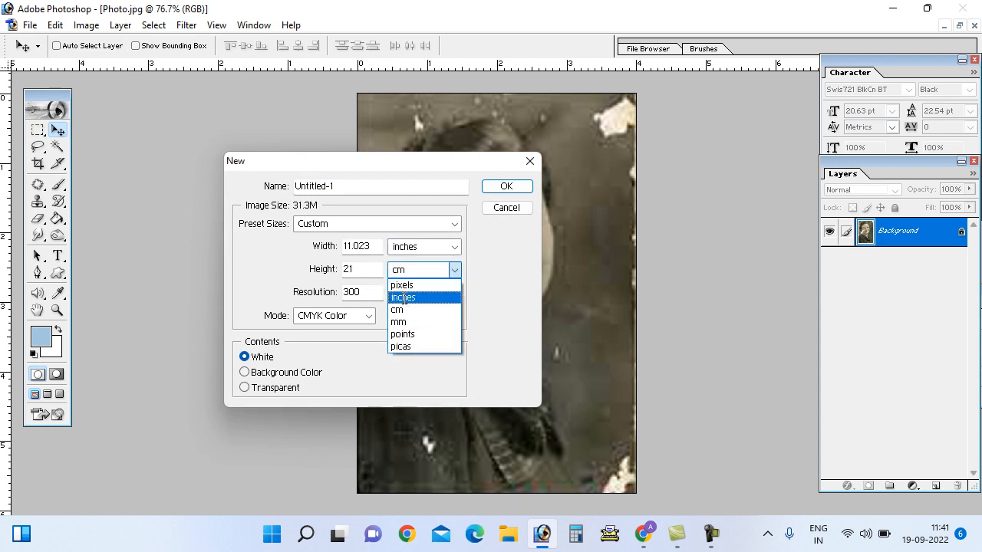
pyautogui.click(406, 296)
pyautogui.write('12')
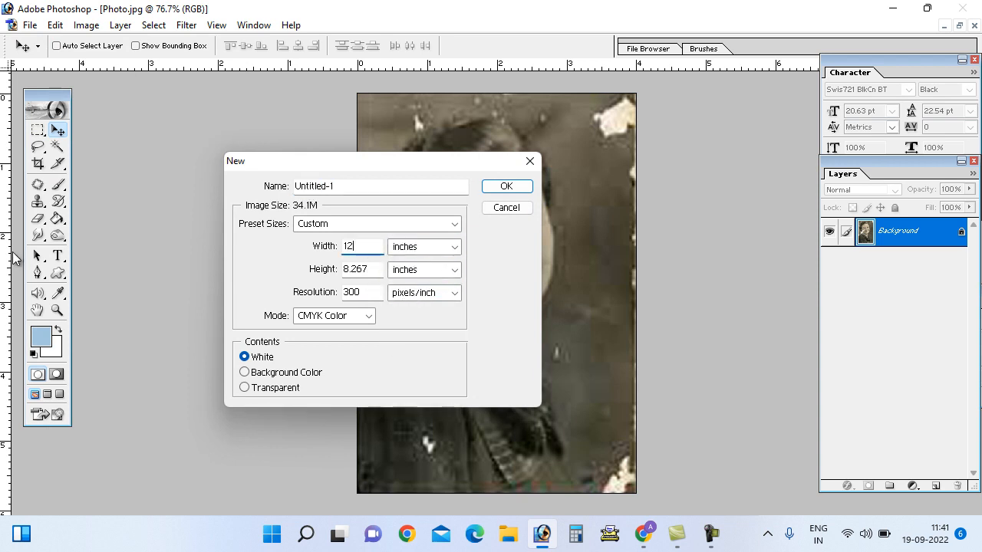
pyautogui.press('Tab')
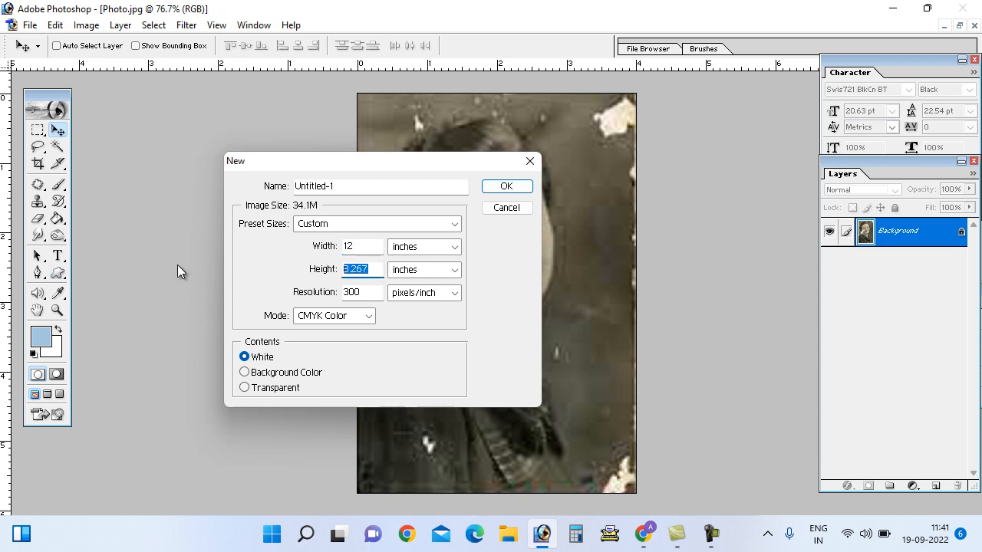
pyautogui.write('18')
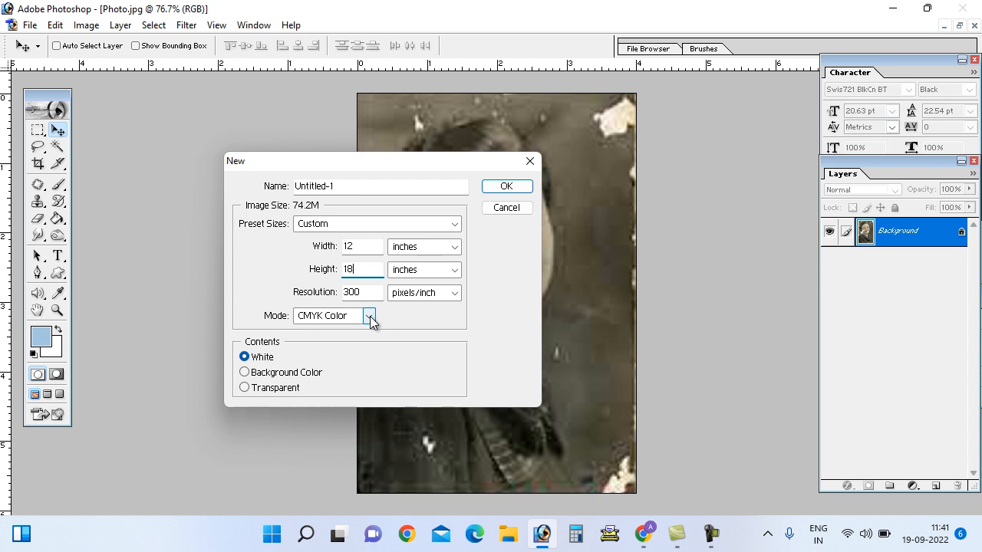
# Set the new document's mode to RGB Color, name it Retouch, and create it.
pyautogui.click(368, 316)
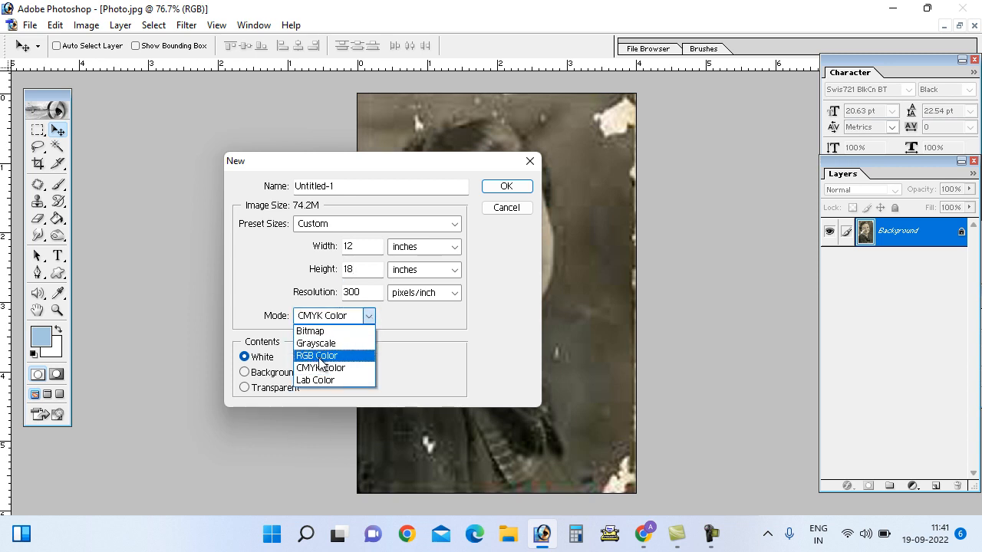
pyautogui.click(342, 356)
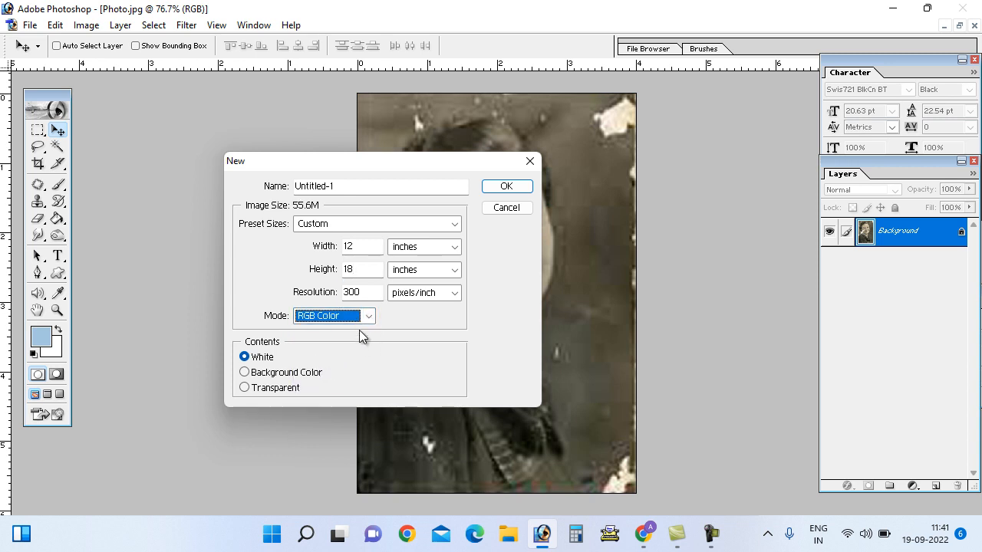
pyautogui.doubleClick(351, 186)
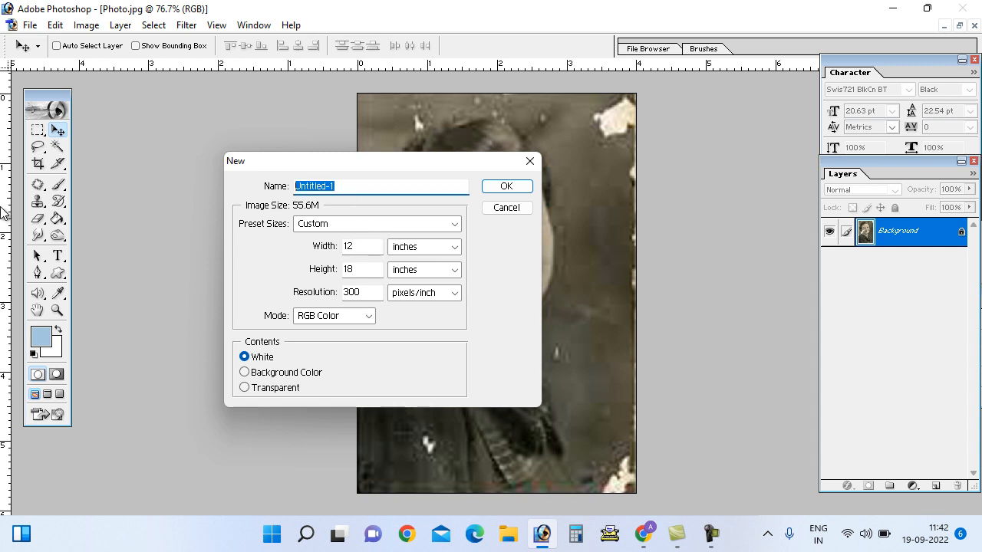
pyautogui.write('Retouch')
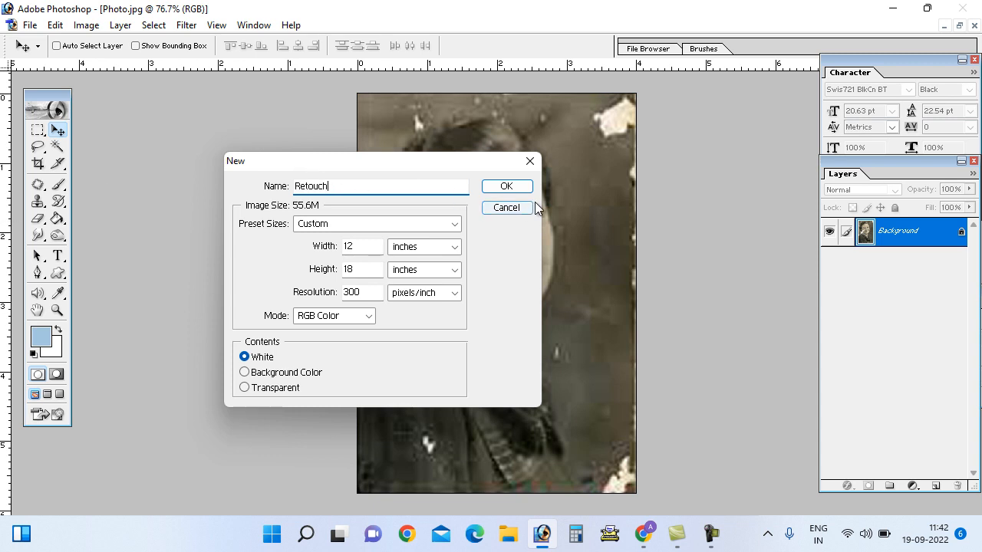
pyautogui.click(506, 186)
# Arrange the Photo.jpg and Retouch document windows side by side, with the photo clear of the toolbox.
pyautogui.moveTo(92, 82); pyautogui.dragTo(503, 86)
pyautogui.click(165, 228)
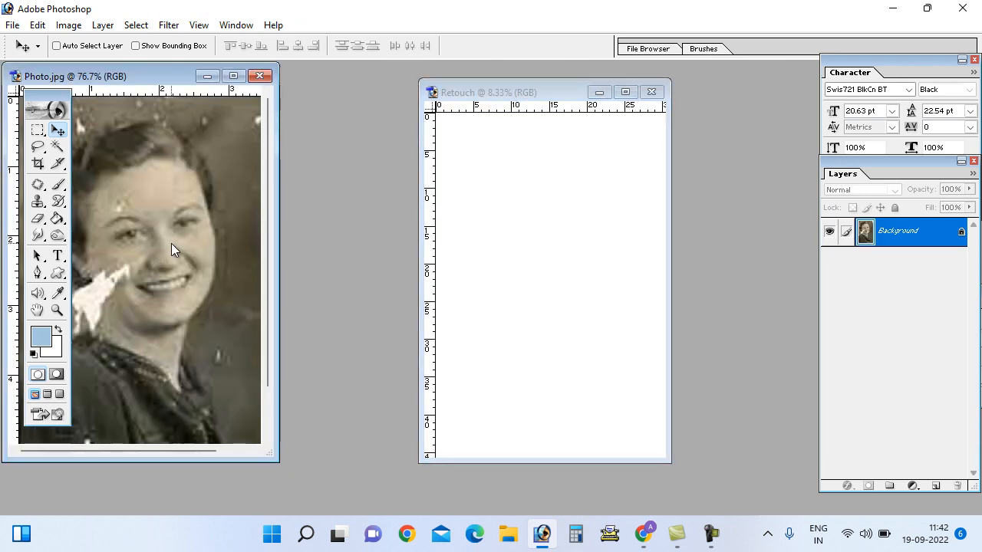
pyautogui.moveTo(171, 243); pyautogui.dragTo(522, 262)
pyautogui.click(493, 212)
pyautogui.moveTo(149, 79); pyautogui.dragTo(238, 84)
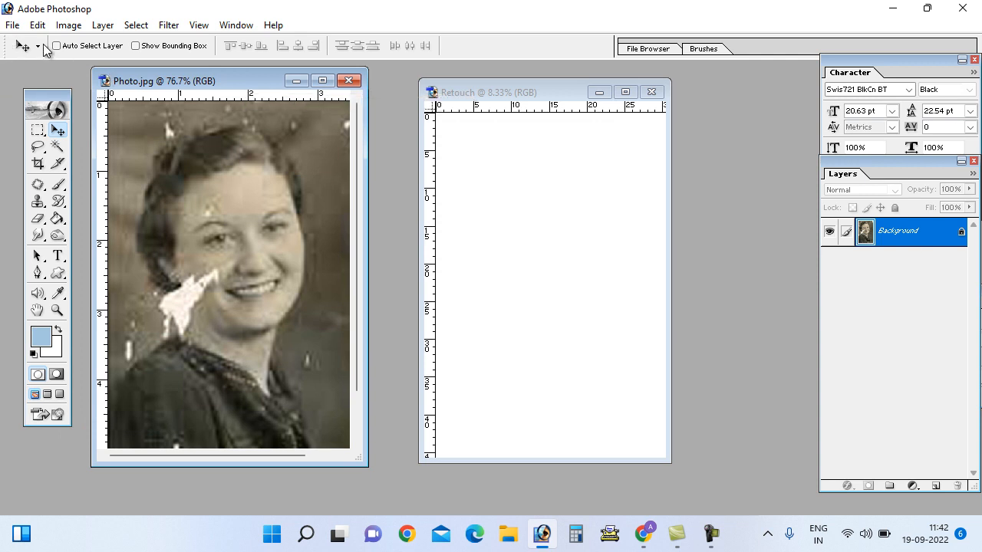
# Resize the photo to 10 inches wide with constrained proportions, using inches for the document width and height.
pyautogui.click(69, 27)
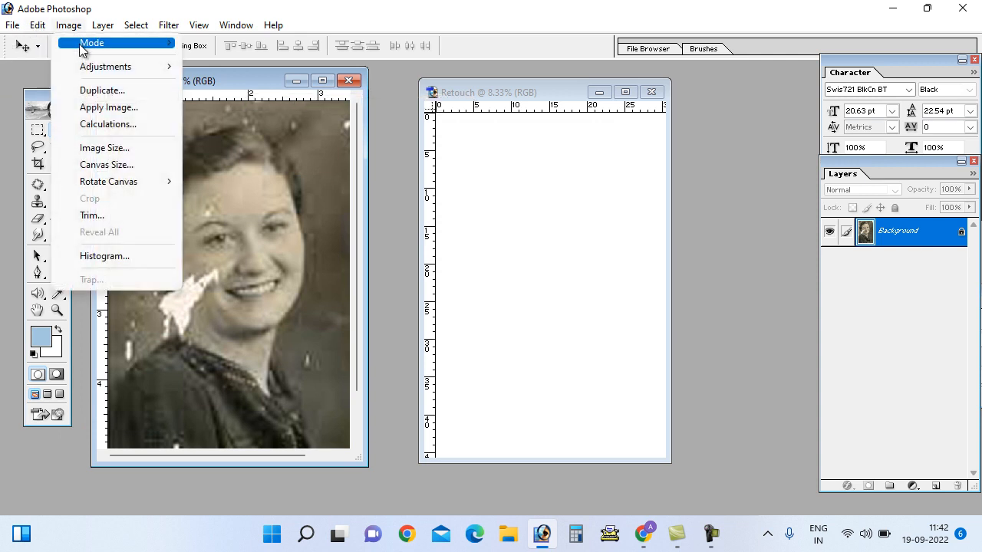
pyautogui.click(109, 148)
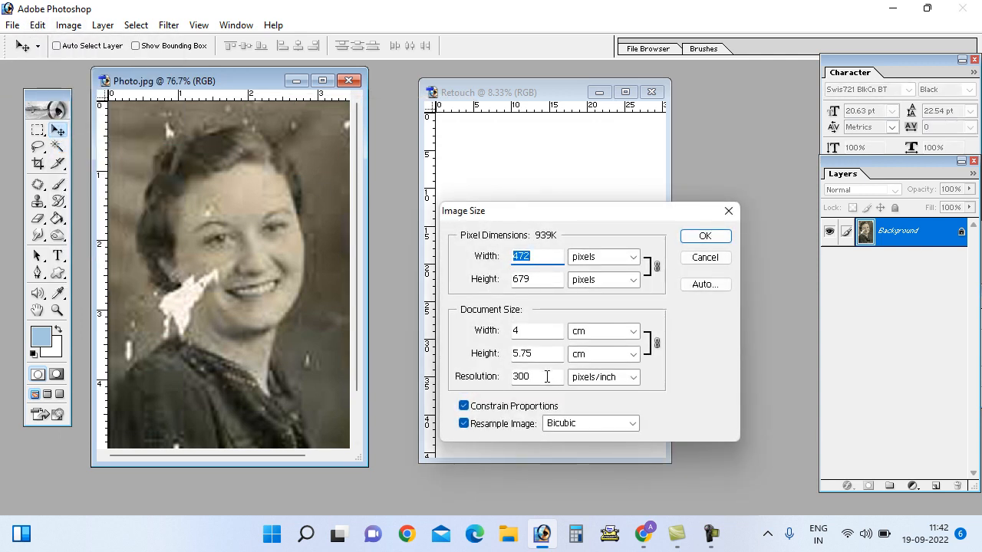
pyautogui.click(590, 335)
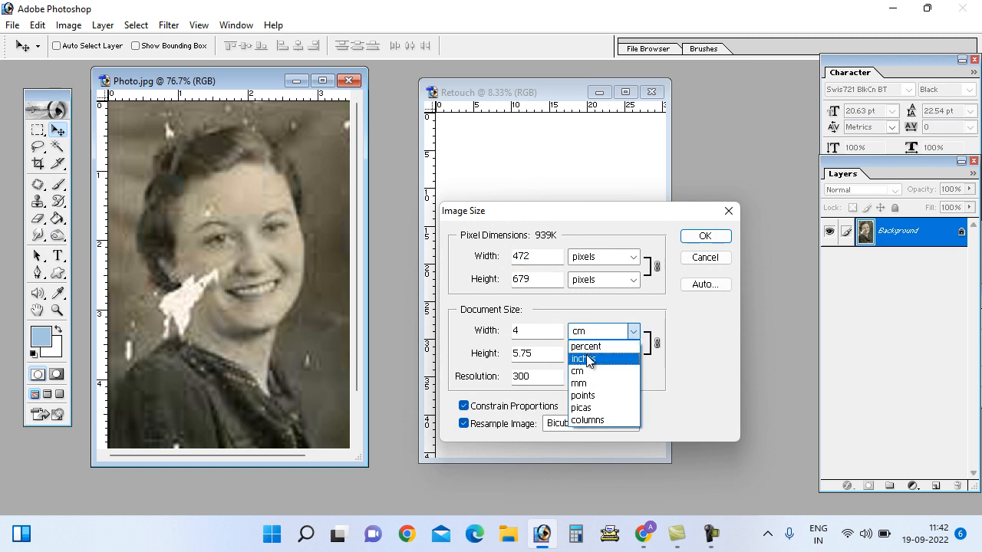
pyautogui.click(588, 360)
pyautogui.click(632, 354)
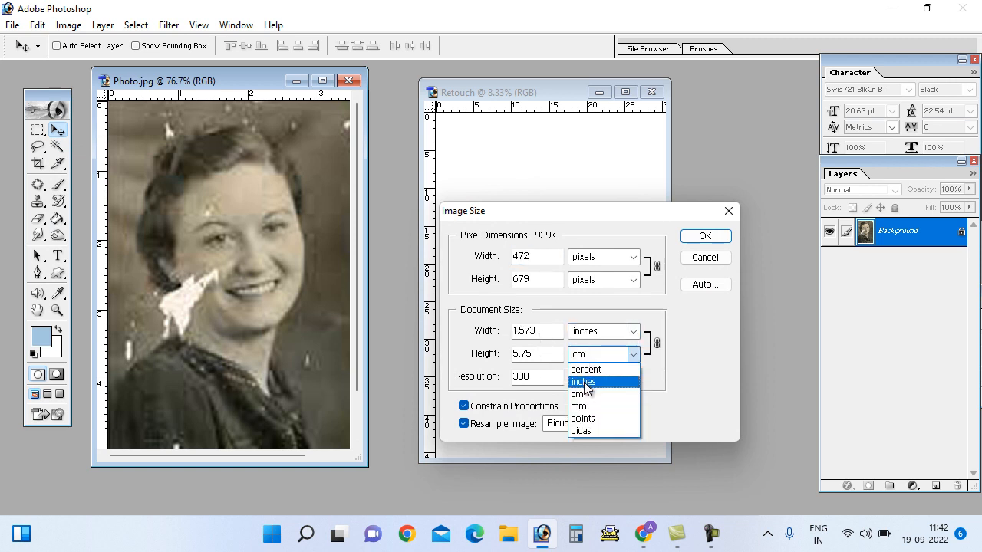
pyautogui.click(584, 382)
pyautogui.doubleClick(551, 331)
pyautogui.write('1')
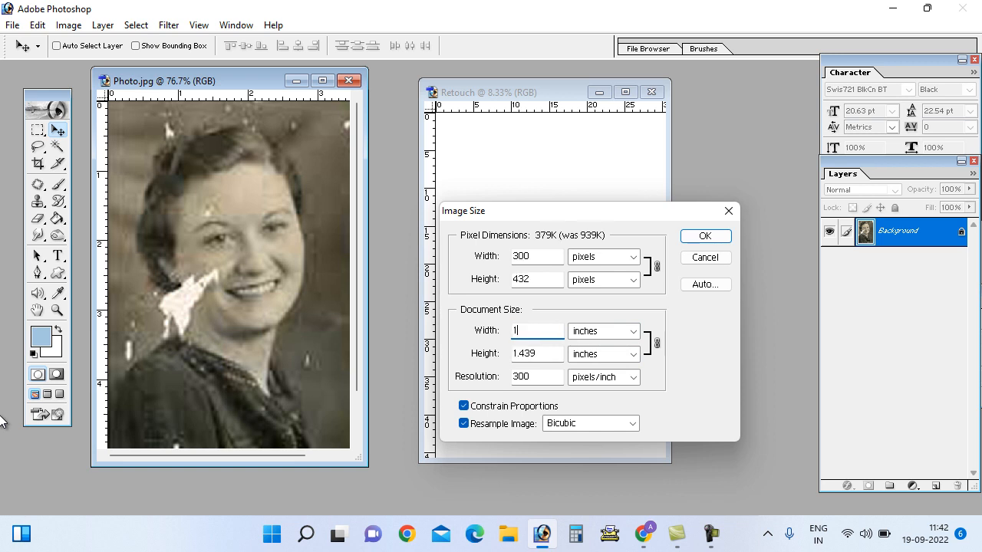
pyautogui.write('0')
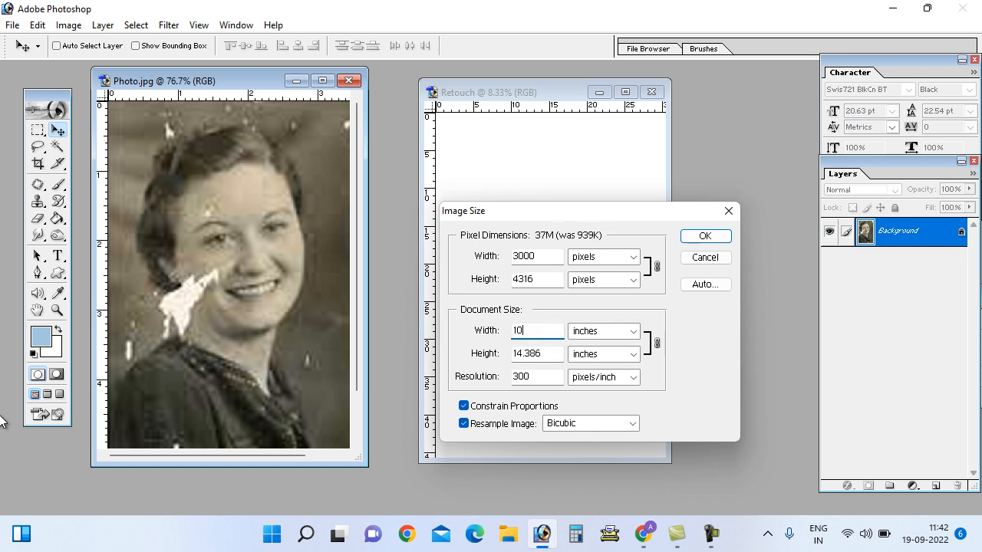
pyautogui.click(706, 237)
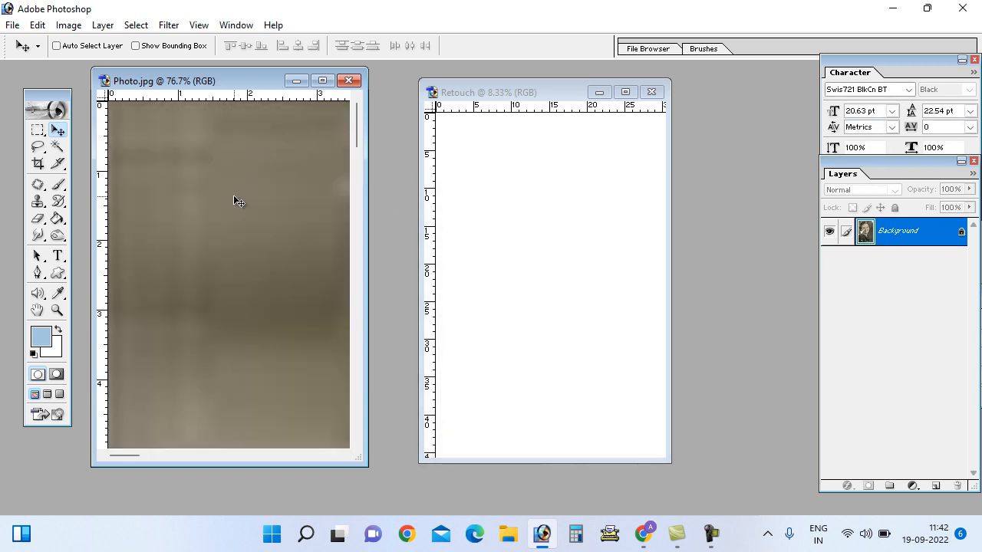
# Copy the resized photo into the Retouch document and close Photo.jpg without saving its changes.
pyautogui.hotkey('ctrl', '0')
pyautogui.moveTo(235, 197); pyautogui.dragTo(566, 243)
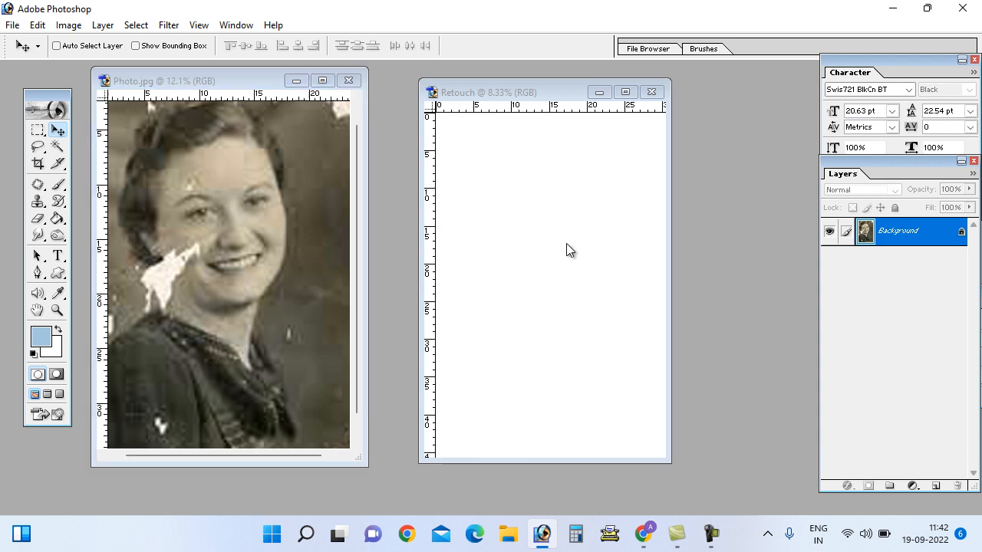
pyautogui.click(264, 242)
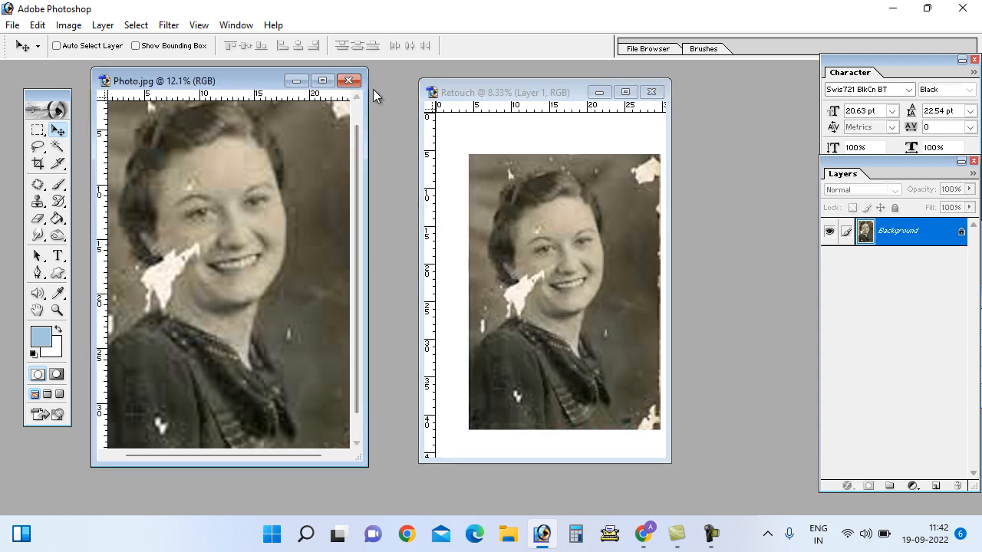
pyautogui.hotkey('ctrl', 'w')
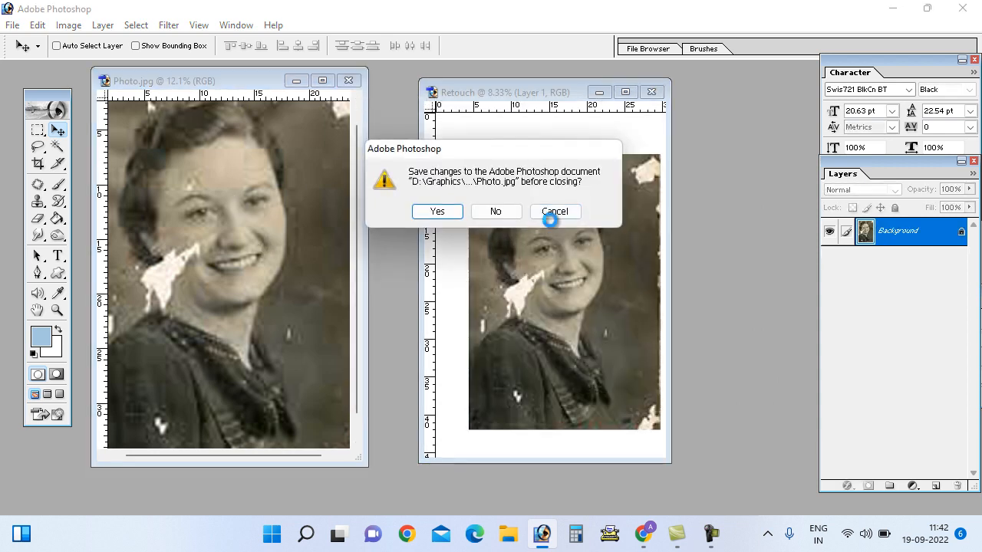
pyautogui.click(499, 210)
# Maximize the Retouch window and enlarge the photo layer with Free Transform until only narrow white margins remain at its sides.
pyautogui.click(625, 91)
pyautogui.moveTo(498, 204); pyautogui.dragTo(489, 208)
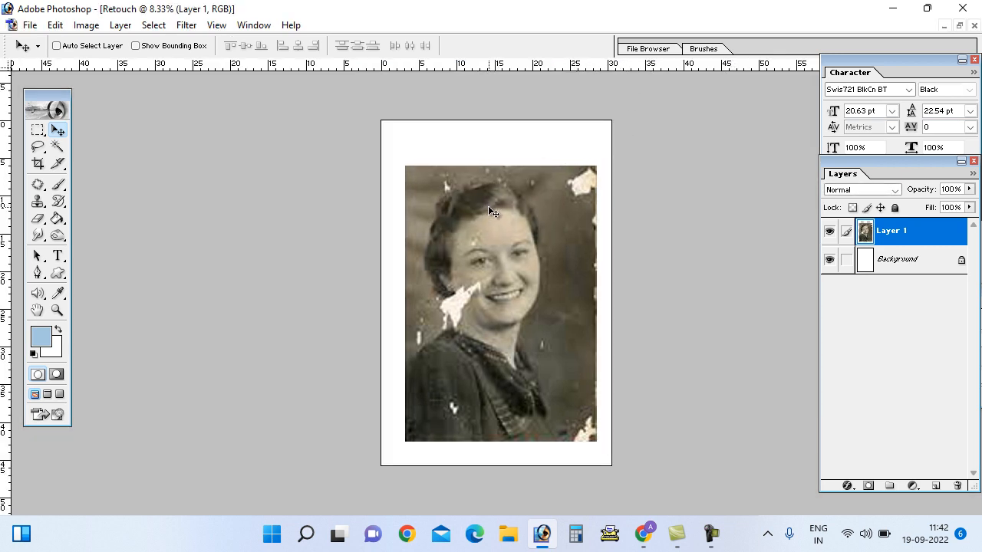
pyautogui.hotkey('ctrl', 't')
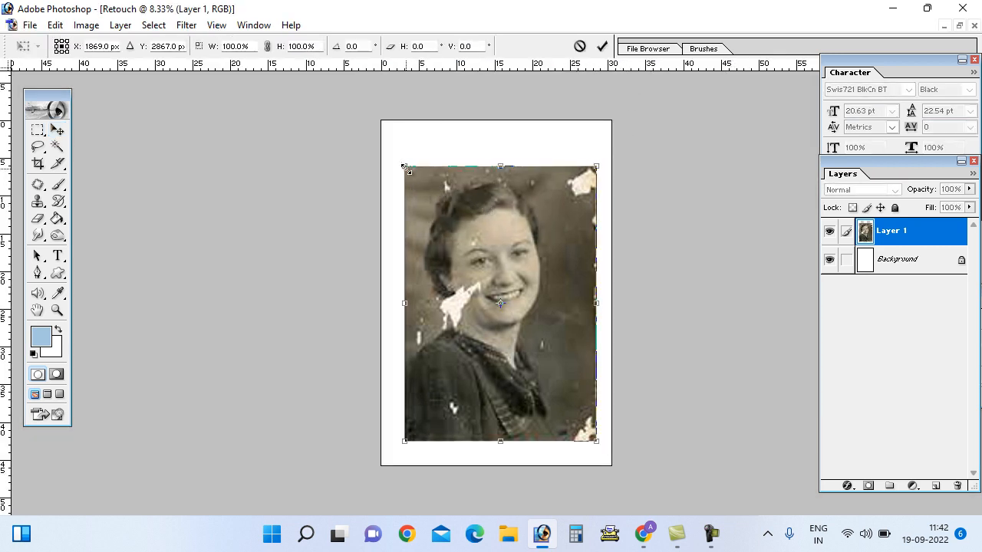
pyautogui.moveTo(404, 165); pyautogui.dragTo(394, 150)
pyautogui.moveTo(596, 441); pyautogui.dragTo(605, 453)
pyautogui.moveTo(457, 426); pyautogui.dragTo(452, 416)
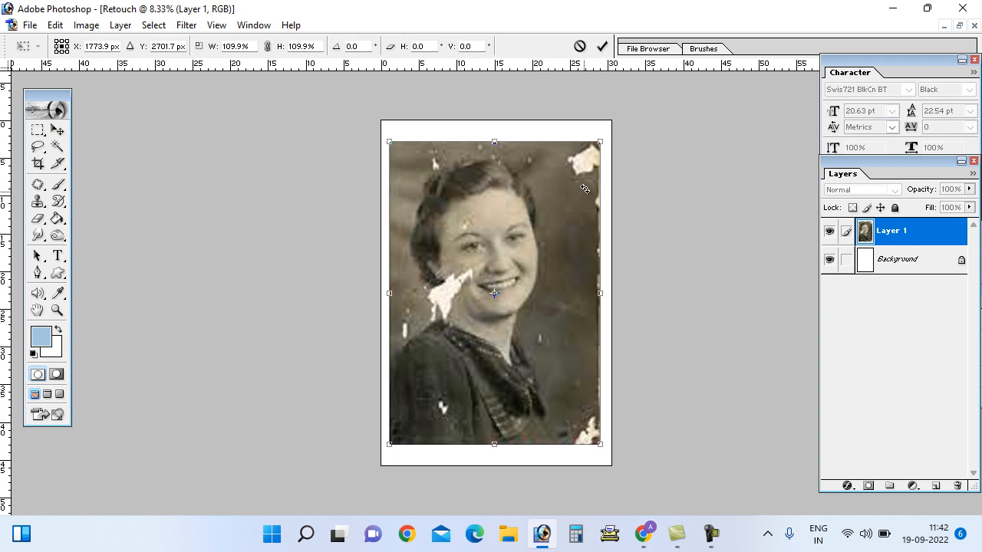
pyautogui.moveTo(604, 141); pyautogui.dragTo(606, 137)
pyautogui.press('Return')
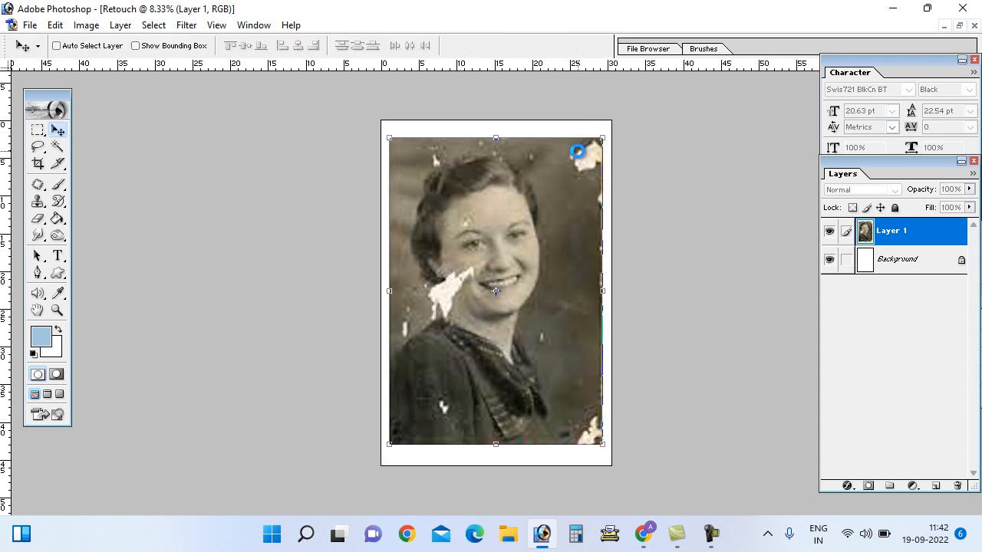
# Center the photo layer on the whole canvas and clear the selection.
pyautogui.hotkey('ctrl', 'a')
pyautogui.click(244, 45)
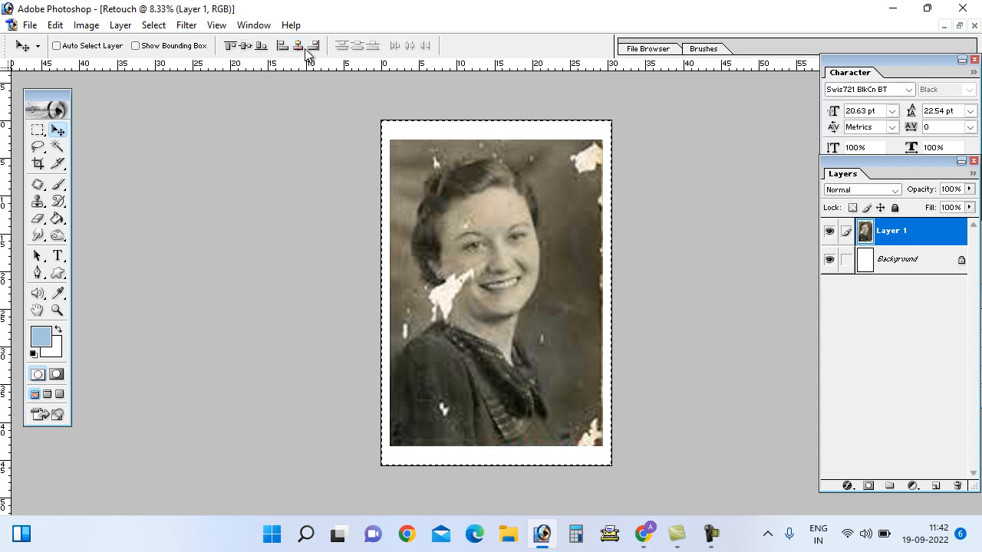
pyautogui.hotkey('ctrl', 'd')
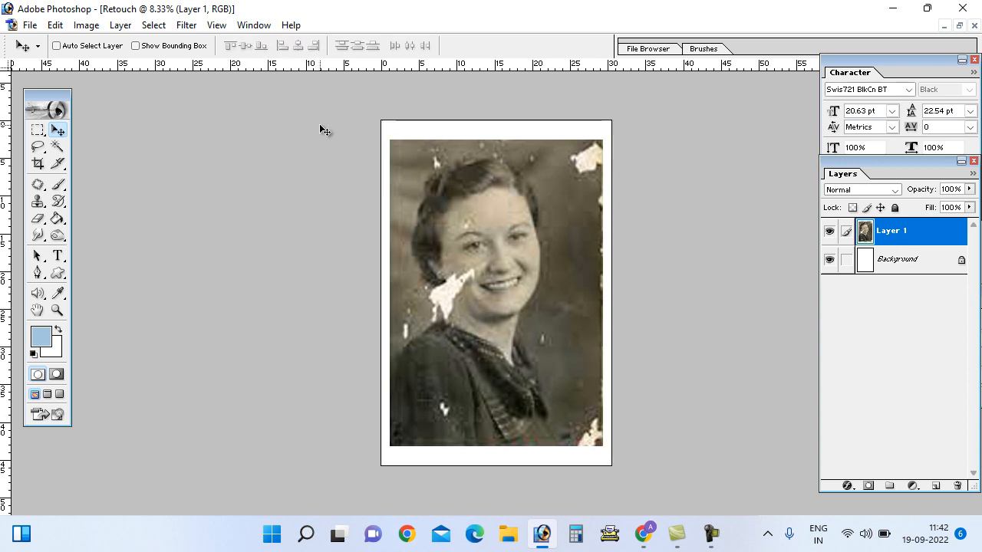
# Save the document as Retouch-4 in Photoshop format in the Retouch folder.
pyautogui.click(31, 26)
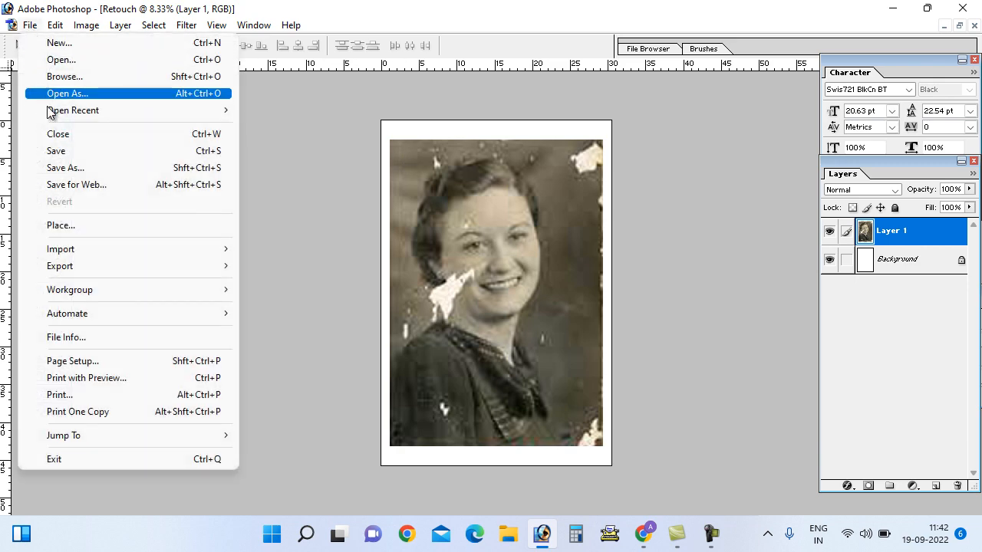
pyautogui.click(54, 166)
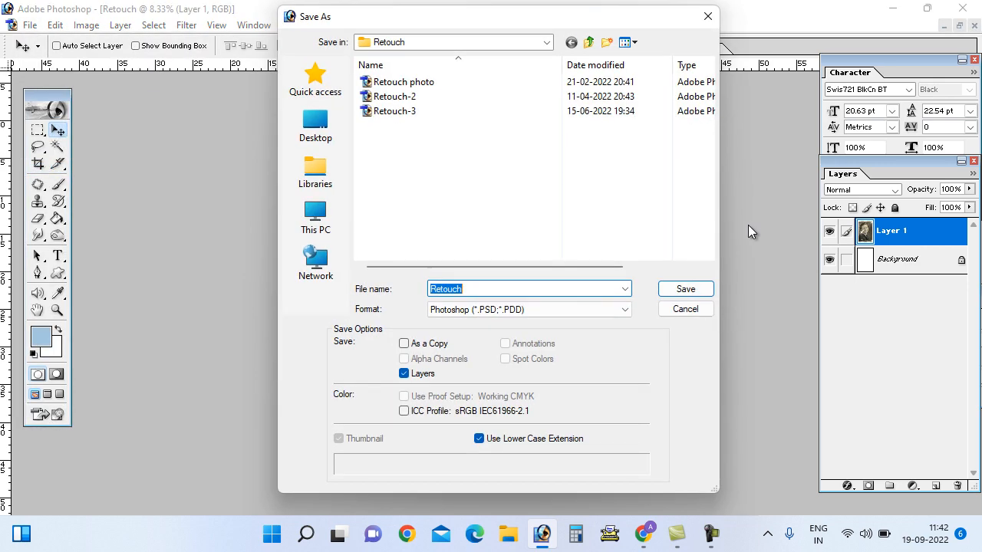
pyautogui.click(463, 289)
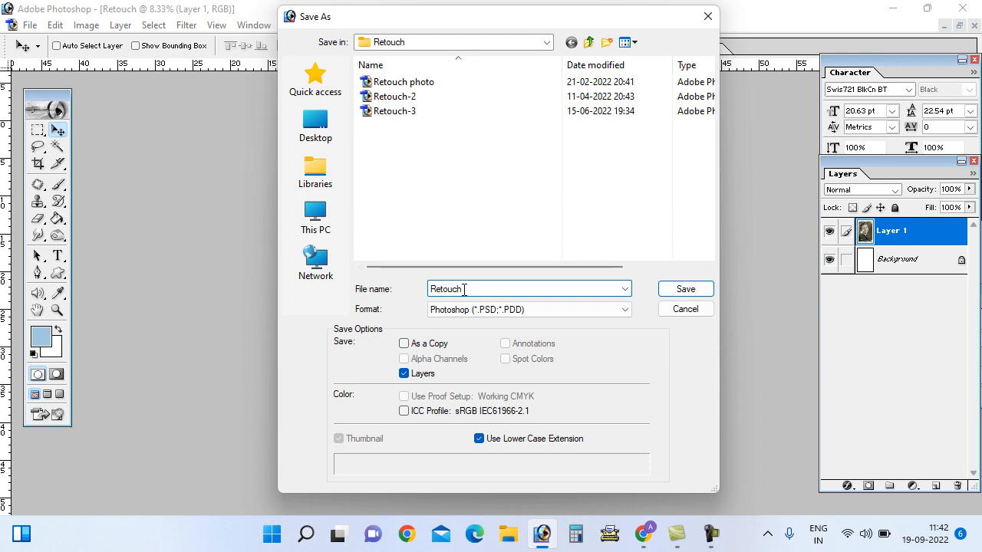
pyautogui.write('-4')
pyautogui.press('Return')
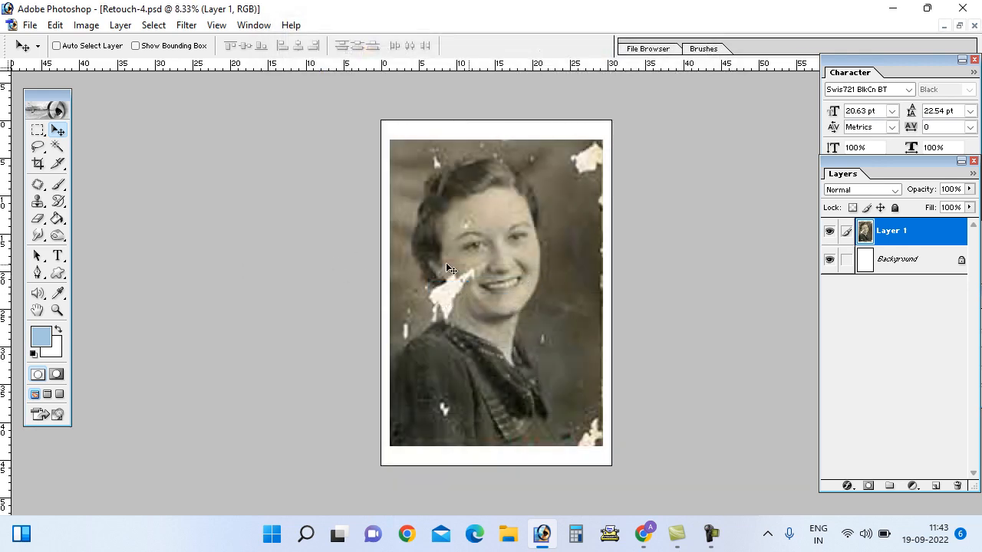
# Repair the light blemish on the forehead above the eyebrow with the Patch tool, sampling clean forehead skin.
pyautogui.click(39, 187)
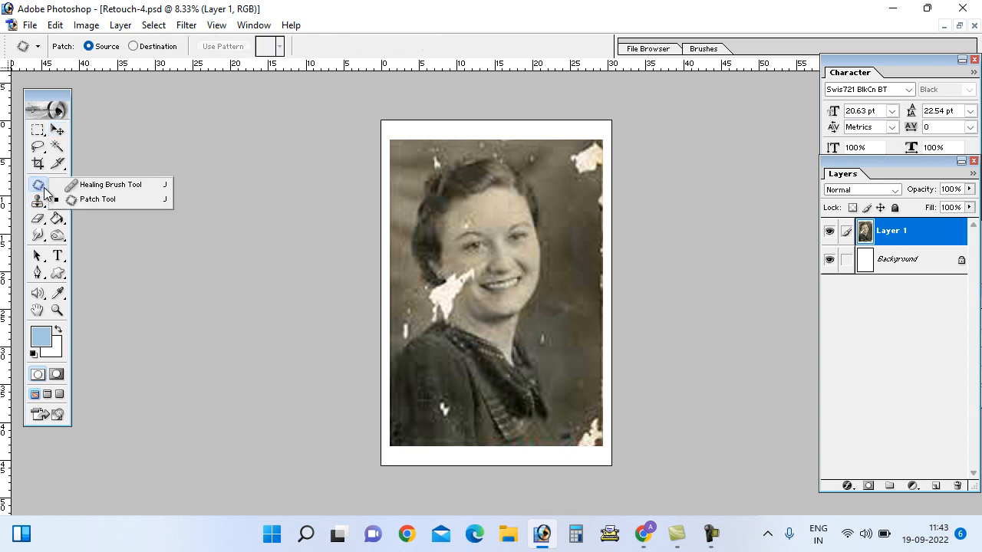
pyautogui.click(100, 200)
pyautogui.press('a')
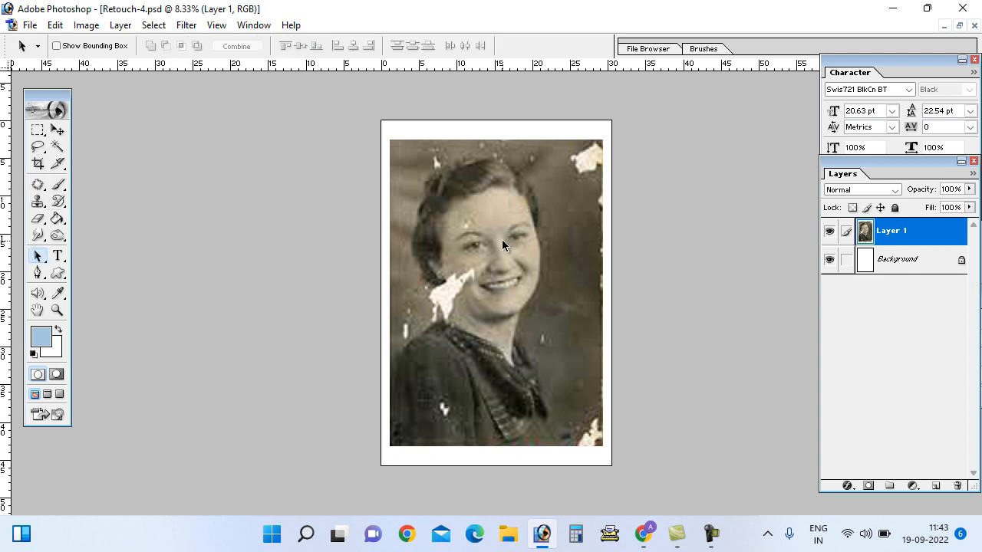
pyautogui.press('z')
pyautogui.click(494, 247)
pyautogui.click(494, 250)
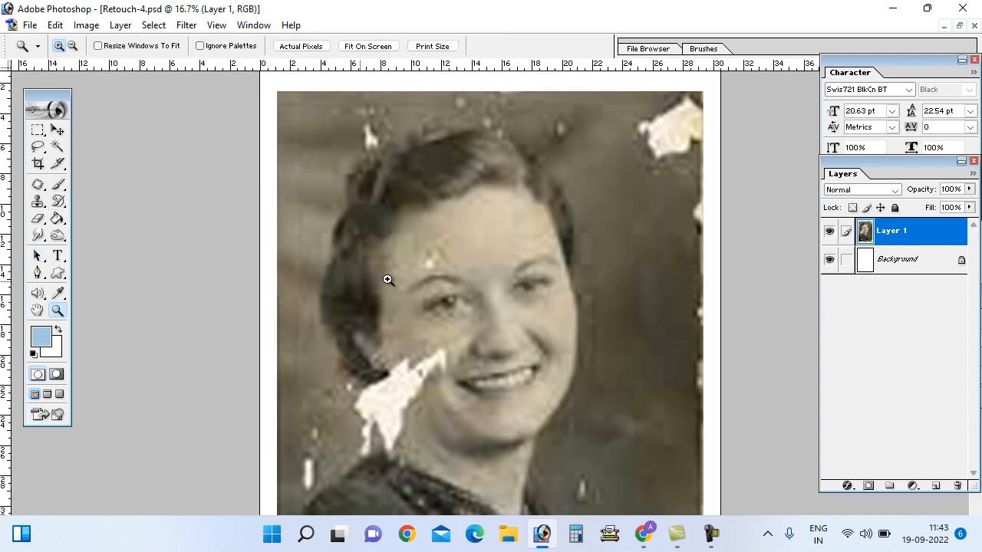
pyautogui.click(38, 184)
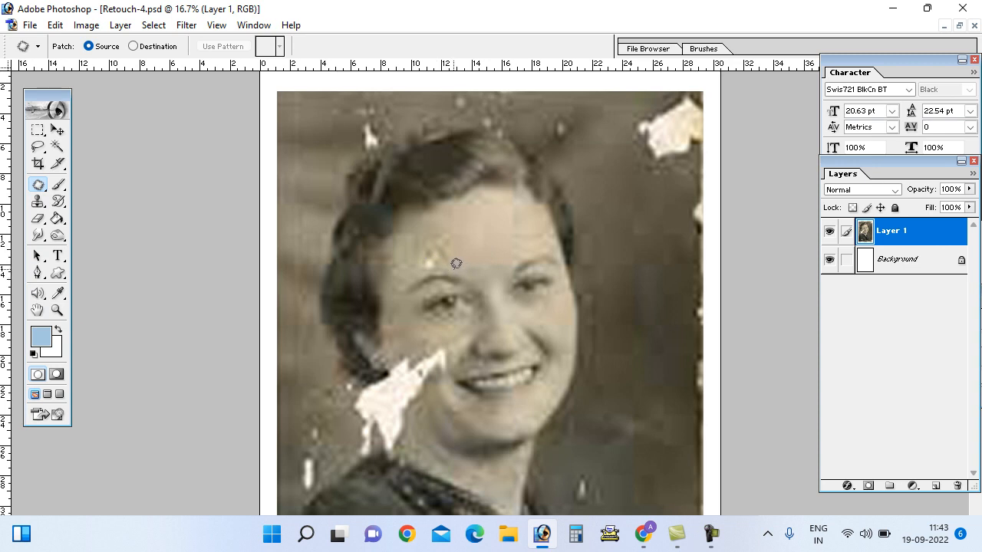
pyautogui.moveTo(453, 258)
pyautogui.mouseDown()
pyautogui.moveTo(424, 243)
pyautogui.moveTo(459, 235)
pyautogui.moveTo(464, 250)
pyautogui.moveTo(451, 242)
pyautogui.moveTo(479, 231)
pyautogui.mouseUp()
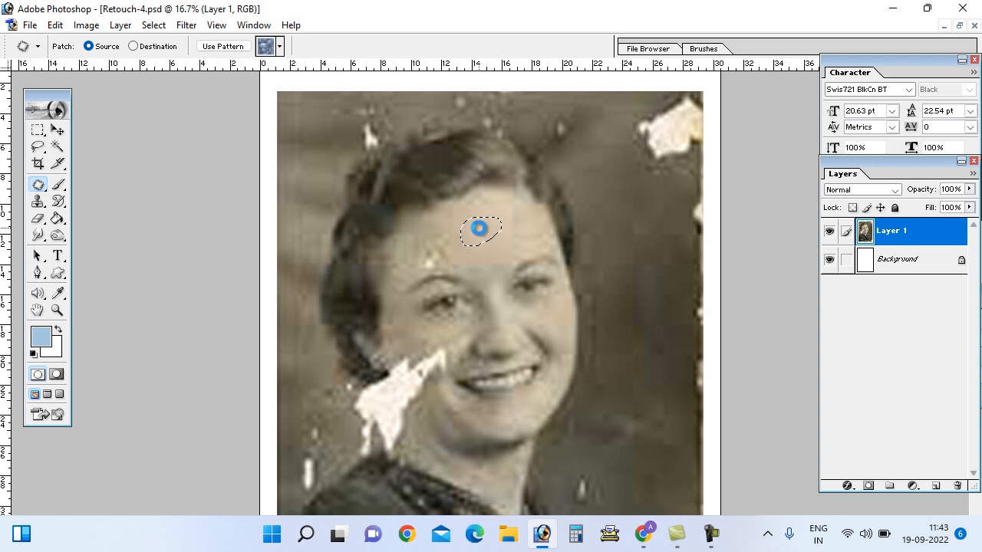
pyautogui.hotkey('ctrl', 'd')
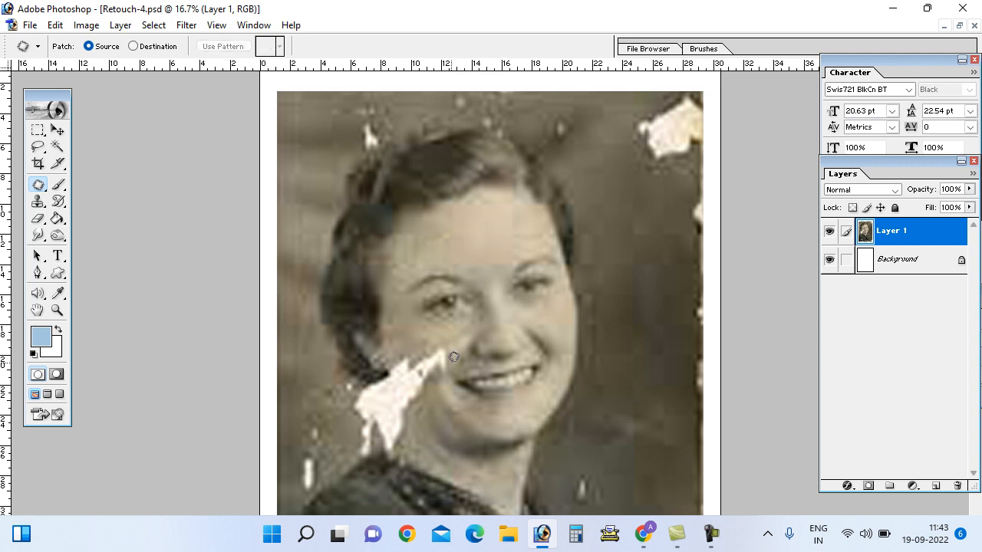
# Patch the upper tip of the white tear with clean cheek skin, and cover the background spot beside the hair.
pyautogui.moveTo(439, 373)
pyautogui.mouseDown()
pyautogui.moveTo(433, 343)
pyautogui.moveTo(451, 346)
pyautogui.moveTo(454, 356)
pyautogui.moveTo(419, 345)
pyautogui.mouseUp()
pyautogui.hotkey('ctrl', 'd')
pyautogui.moveTo(435, 381)
pyautogui.mouseDown()
pyautogui.moveTo(412, 361)
pyautogui.moveTo(436, 368)
pyautogui.mouseUp()
pyautogui.moveTo(422, 366); pyautogui.dragTo(402, 311)
pyautogui.hotkey('ctrl', 'd')
pyautogui.moveTo(390, 362)
pyautogui.mouseDown()
pyautogui.moveTo(421, 352)
pyautogui.moveTo(434, 389)
pyautogui.moveTo(403, 387)
pyautogui.moveTo(395, 367)
pyautogui.moveTo(408, 371)
pyautogui.moveTo(410, 319)
pyautogui.mouseUp()
pyautogui.hotkey('ctrl', 'd')
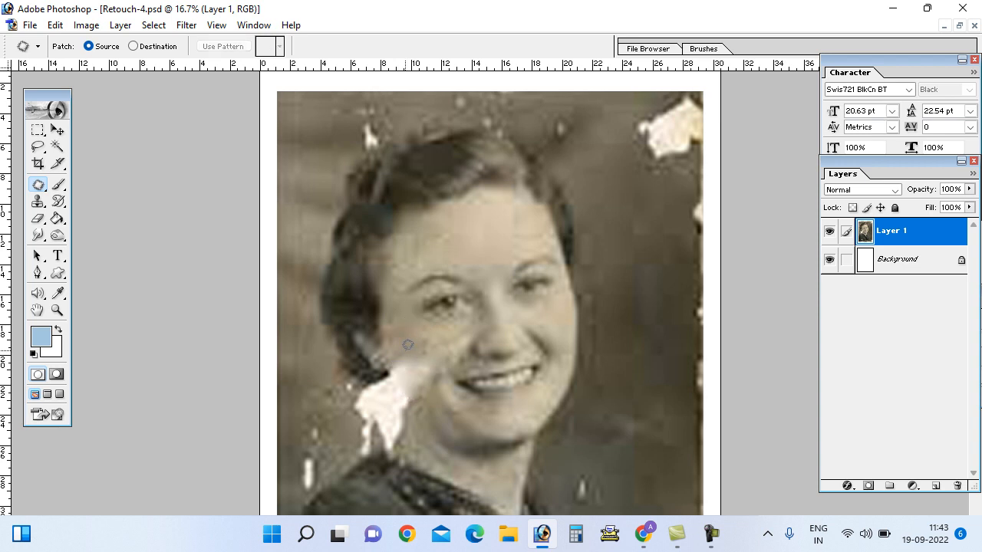
pyautogui.moveTo(564, 108)
pyautogui.mouseDown()
pyautogui.moveTo(586, 129)
pyautogui.moveTo(590, 178)
pyautogui.mouseUp()
pyautogui.hotkey('ctrl', 'd')
# Patch the white spot on the lower jacket and the area next to it with clean dark fabric.
pyautogui.scroll(-5, 591, 165)
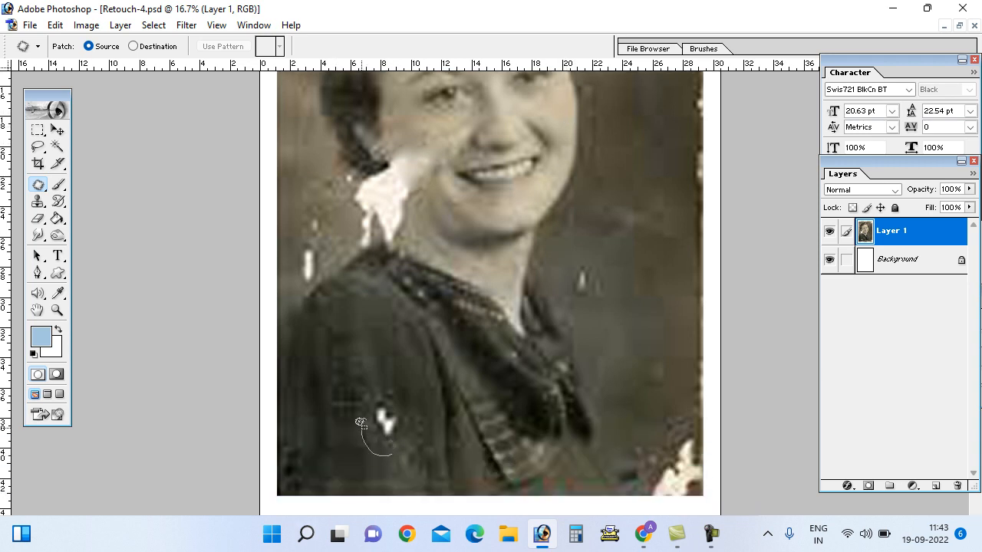
pyautogui.moveTo(407, 404); pyautogui.dragTo(395, 453)
pyautogui.moveTo(384, 418); pyautogui.dragTo(373, 329)
pyautogui.hotkey('ctrl', 'd')
pyautogui.moveTo(355, 430)
pyautogui.mouseDown()
pyautogui.moveTo(332, 403)
pyautogui.moveTo(355, 383)
pyautogui.moveTo(368, 387)
pyautogui.moveTo(370, 426)
pyautogui.moveTo(373, 337)
pyautogui.mouseUp()
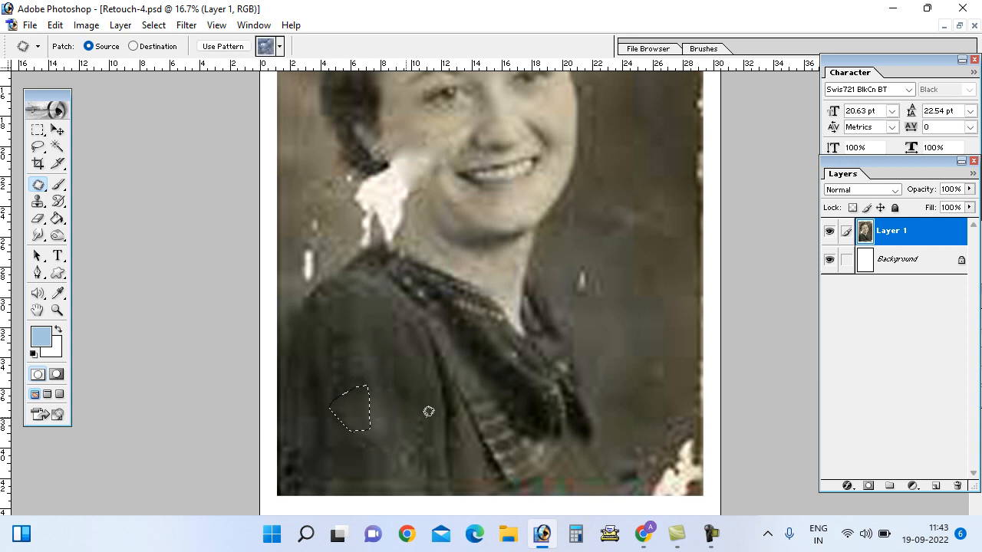
pyautogui.hotkey('ctrl', 'd')
# Even out the remaining marks on the lower jacket and sleeve by patching them with clean fabric from above.
pyautogui.moveTo(379, 464)
pyautogui.mouseDown()
pyautogui.moveTo(394, 412)
pyautogui.moveTo(350, 436)
pyautogui.moveTo(324, 395)
pyautogui.moveTo(369, 369)
pyautogui.moveTo(352, 403)
pyautogui.moveTo(382, 335)
pyautogui.mouseUp()
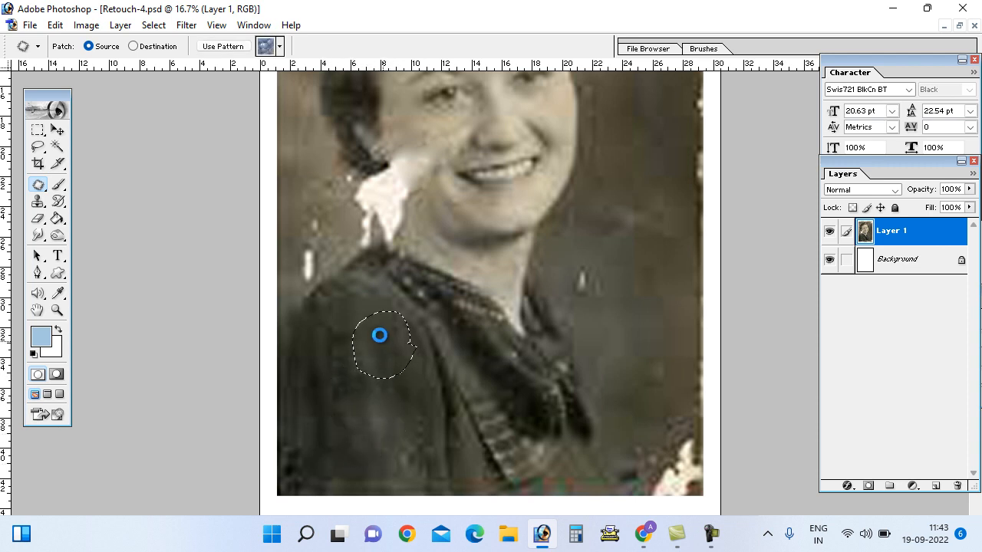
pyautogui.hotkey('ctrl', 'd')
pyautogui.moveTo(340, 399)
pyautogui.mouseDown()
pyautogui.moveTo(319, 368)
pyautogui.moveTo(334, 330)
pyautogui.moveTo(362, 401)
pyautogui.mouseUp()
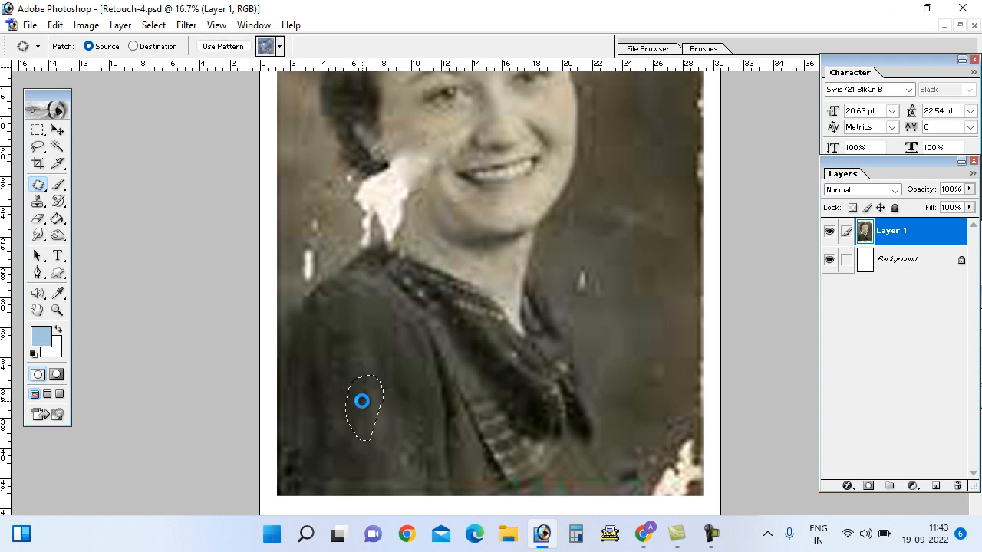
pyautogui.moveTo(389, 475)
pyautogui.mouseDown()
pyautogui.moveTo(420, 430)
pyautogui.moveTo(421, 466)
pyautogui.mouseUp()
pyautogui.moveTo(393, 448); pyautogui.dragTo(372, 402)
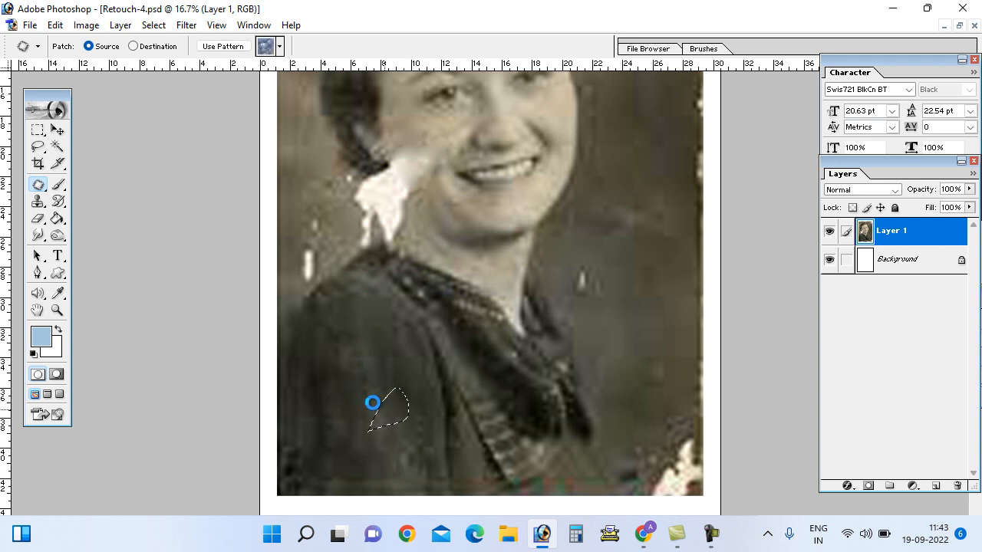
pyautogui.moveTo(309, 477)
pyautogui.mouseDown()
pyautogui.moveTo(285, 486)
pyautogui.moveTo(287, 447)
pyautogui.moveTo(321, 461)
pyautogui.moveTo(310, 491)
pyautogui.mouseUp()
pyautogui.moveTo(304, 462)
pyautogui.mouseDown()
pyautogui.moveTo(328, 414)
pyautogui.moveTo(292, 464)
pyautogui.moveTo(318, 423)
pyautogui.mouseUp()
pyautogui.moveTo(302, 453); pyautogui.dragTo(320, 417)
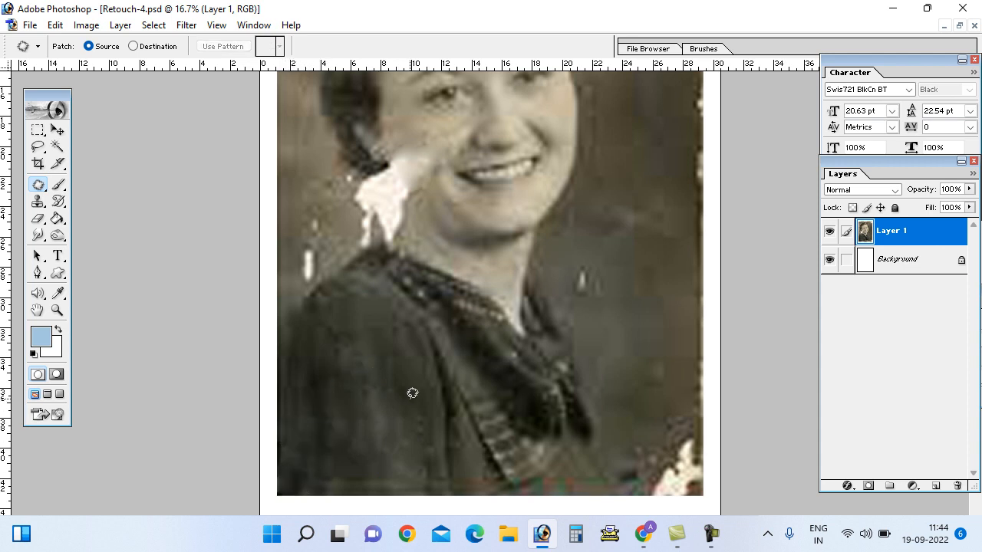
pyautogui.scroll(10, 501, 431)
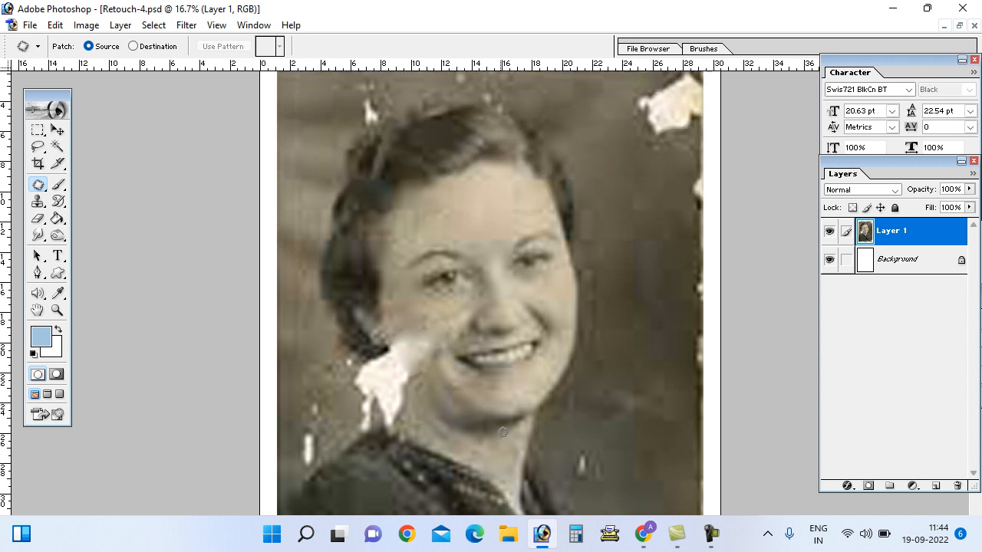
pyautogui.scroll(-3, 502, 361)
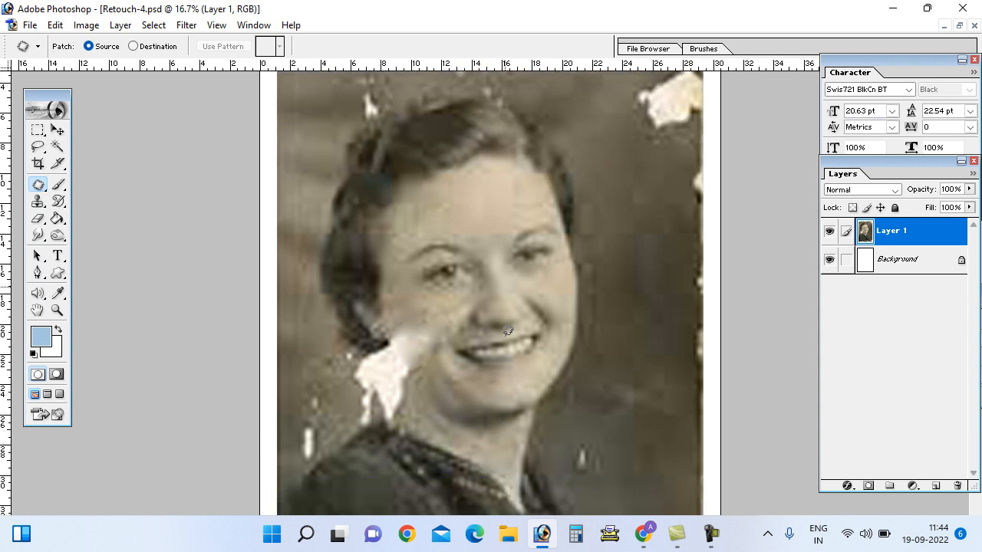
# Start a Pen path on the crown of the hair and trace the hair outline down to the temple.
pyautogui.hotkey('ctrl', '0')
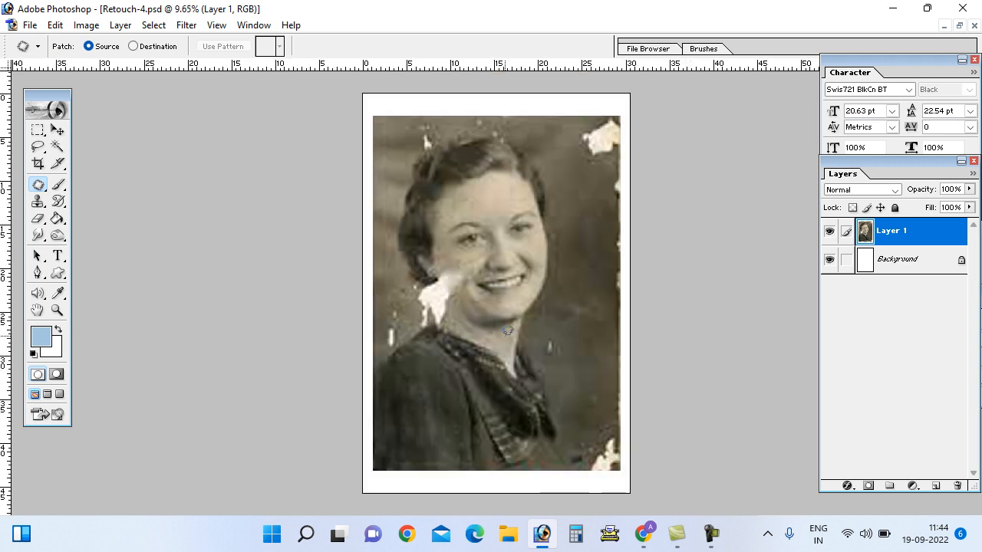
pyautogui.press('z')
pyautogui.click(511, 131)
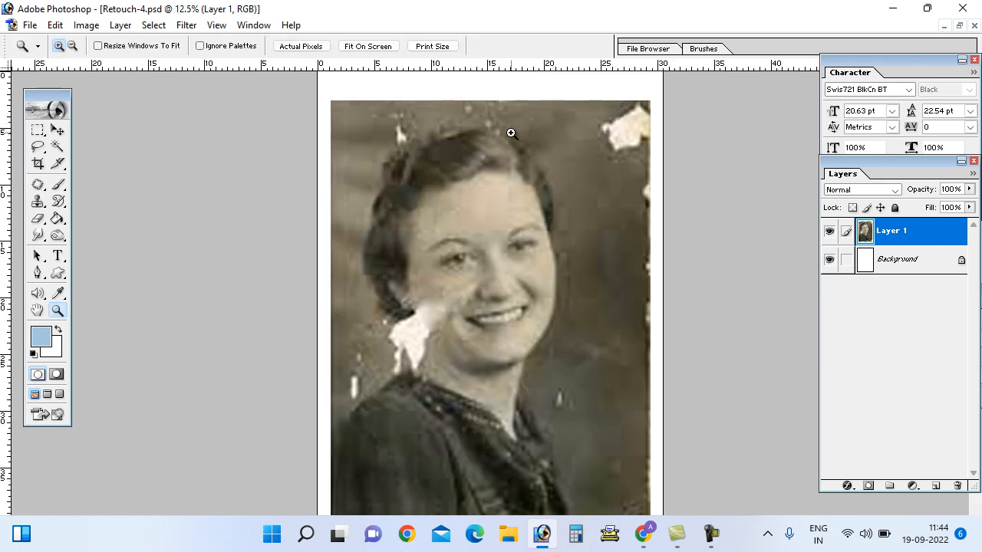
pyautogui.click(487, 143)
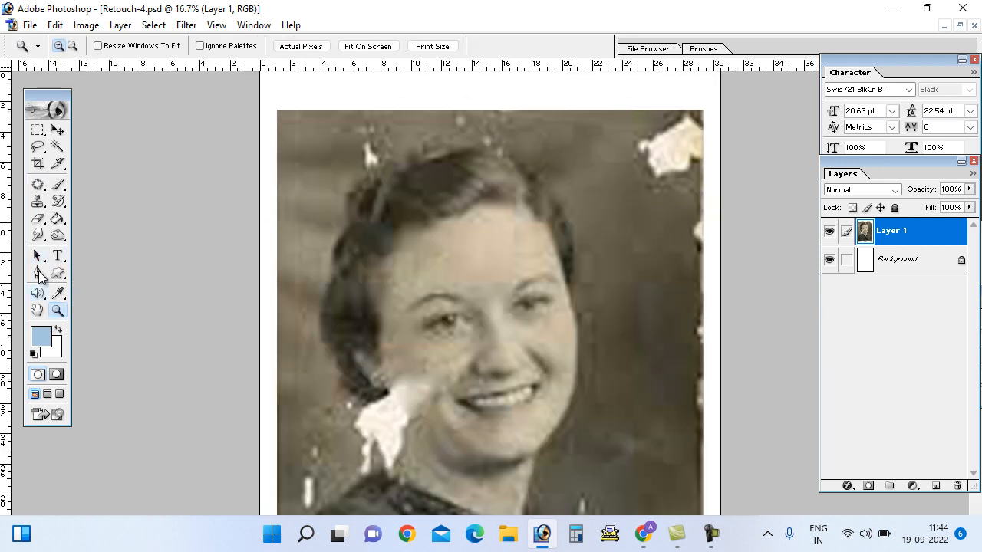
pyautogui.click(37, 273)
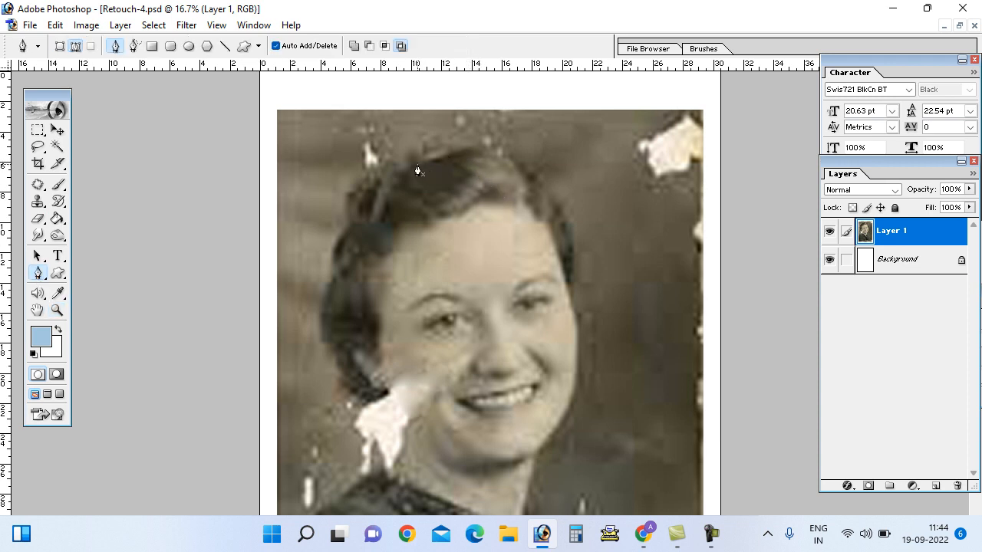
pyautogui.moveTo(449, 155); pyautogui.dragTo(528, 166)
pyautogui.hotkey('ctrl', 'z')
pyautogui.hotkey('ctrl', 'alt', 'z')
pyautogui.click(498, 150)
pyautogui.moveTo(517, 159); pyautogui.dragTo(530, 162)
pyautogui.click(549, 186)
pyautogui.moveTo(568, 204); pyautogui.dragTo(575, 218)
# Continue the path from the temple down the outer edge of the cheek.
pyautogui.moveTo(575, 259); pyautogui.dragTo(574, 309)
pyautogui.scroll(-4, 572, 335)
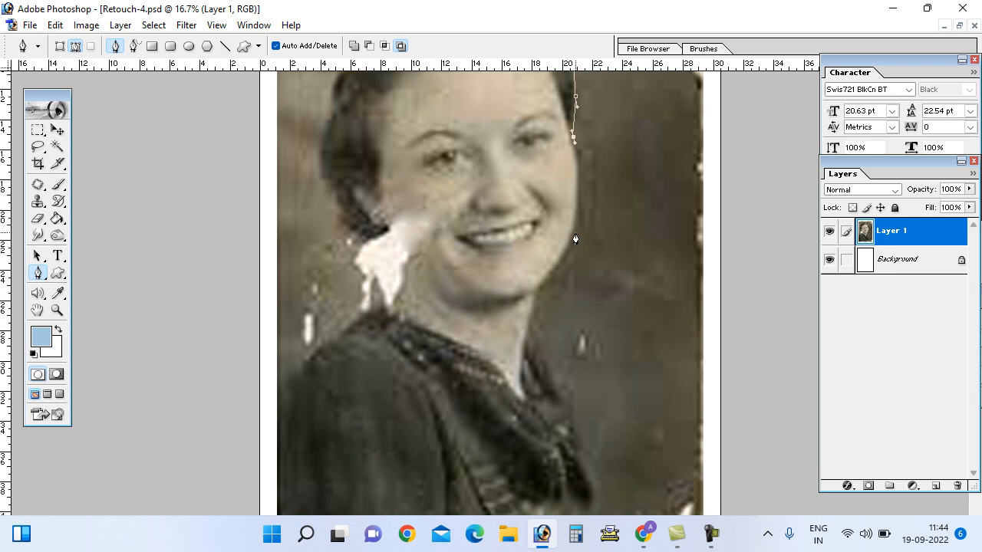
pyautogui.moveTo(575, 234); pyautogui.dragTo(564, 275)
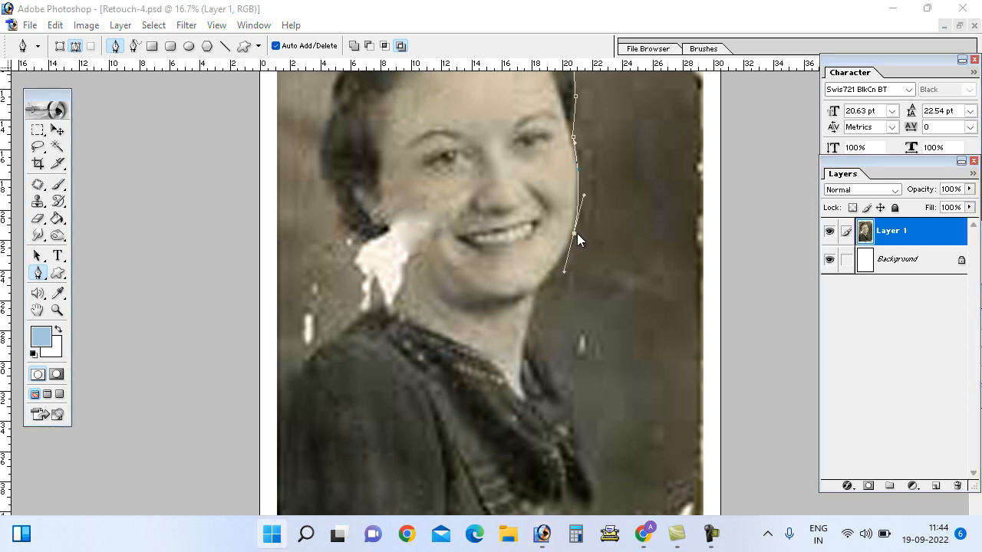
pyautogui.press('super')
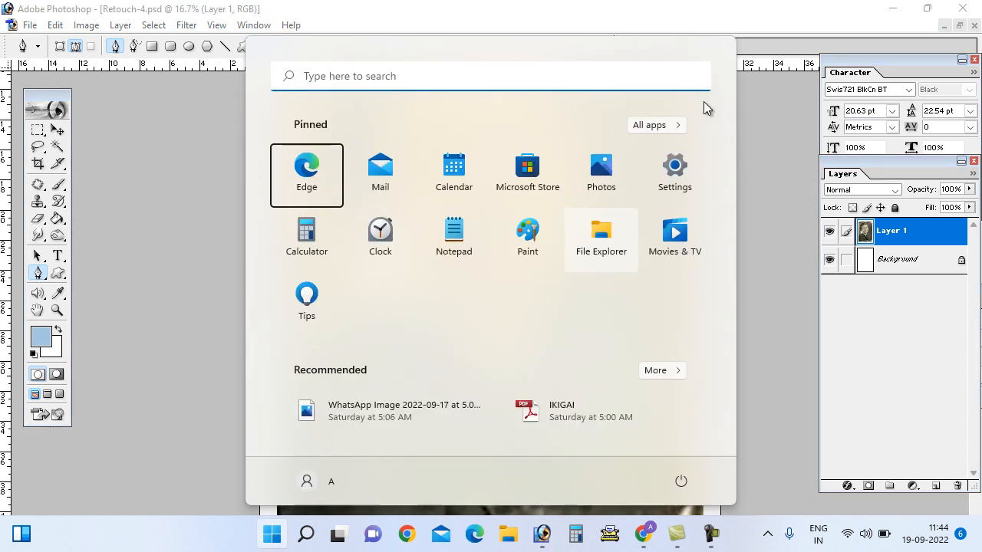
pyautogui.click(767, 281)
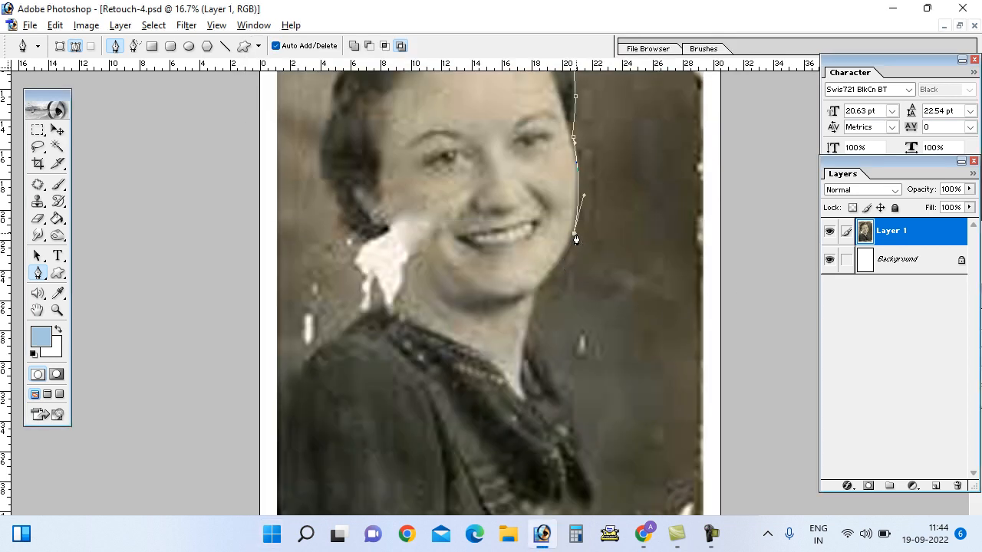
pyautogui.press('super+e')
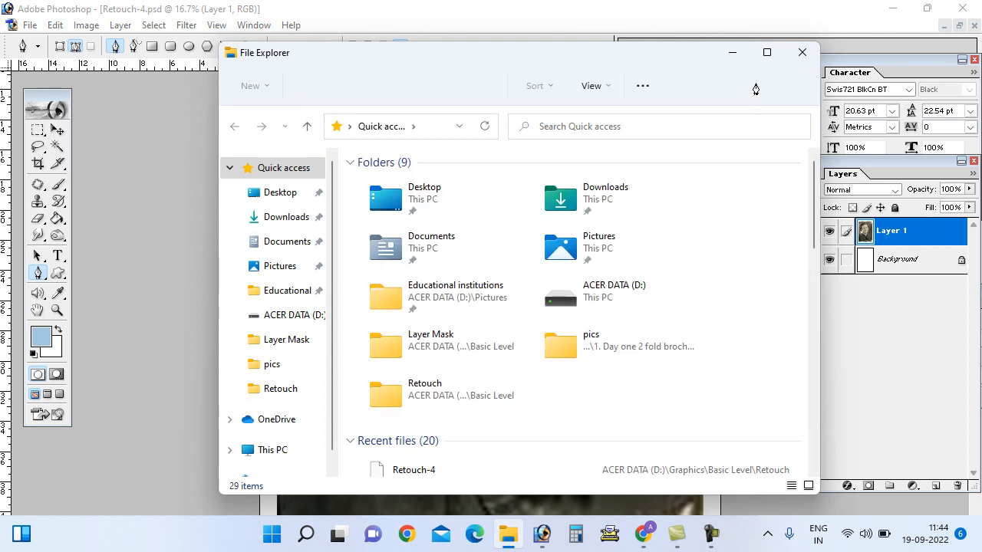
pyautogui.click(801, 59)
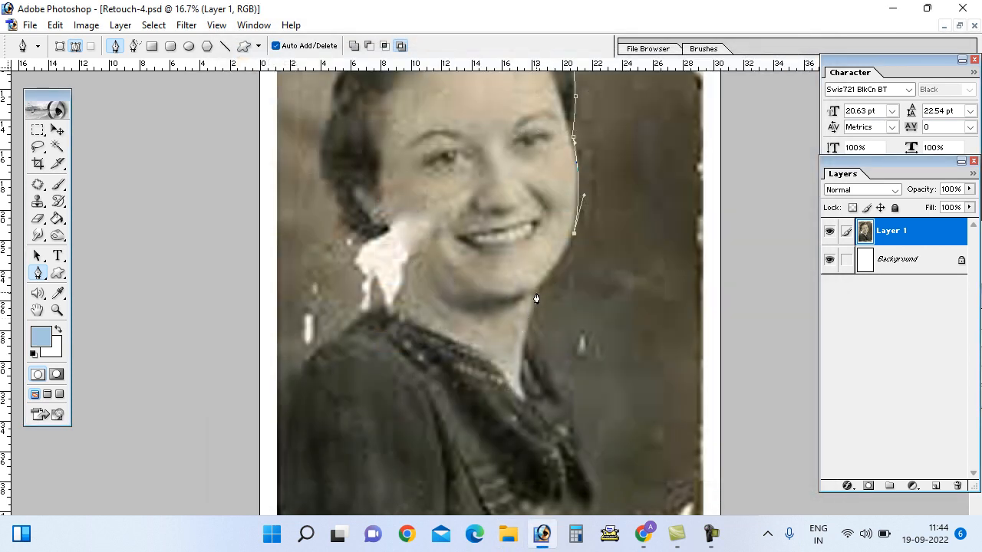
# Carry the path around the jaw and down the neck to the collar, undoing the misplaced curve on the way.
pyautogui.moveTo(536, 299); pyautogui.dragTo(540, 299)
pyautogui.press('z')
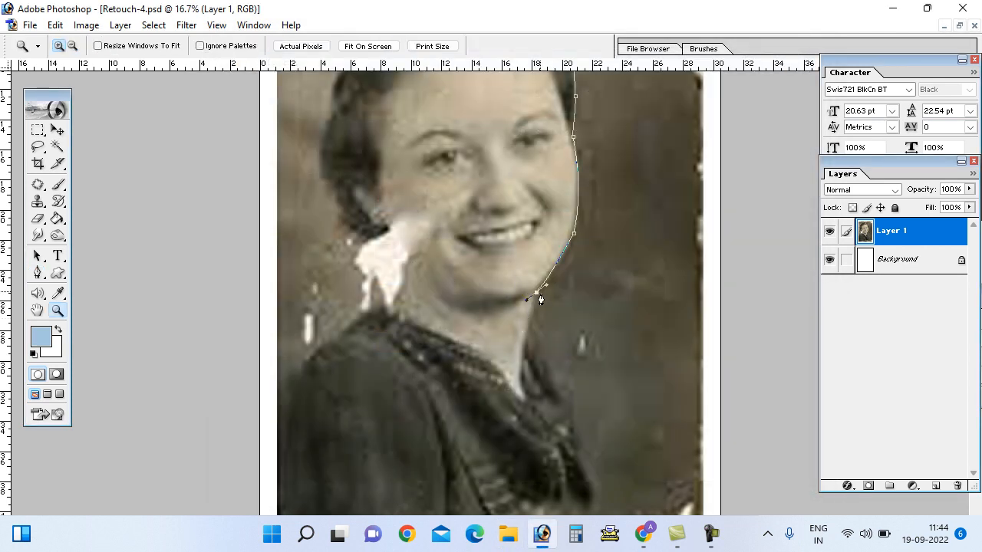
pyautogui.press('p')
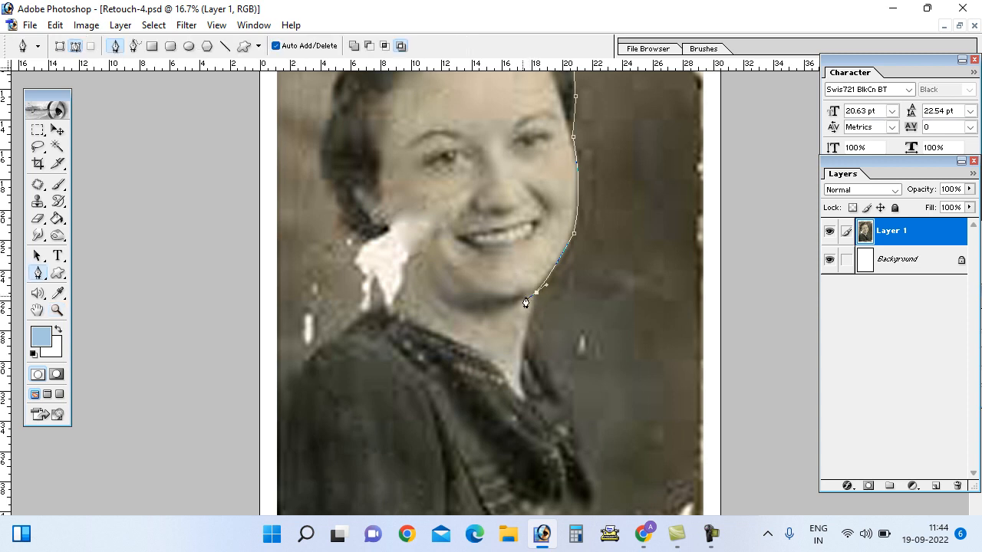
pyautogui.hotkey('ctrl', 'z')
pyautogui.moveTo(536, 292); pyautogui.dragTo(554, 374)
pyautogui.scroll(-1, 573, 365)
pyautogui.scroll(-3, 572, 364)
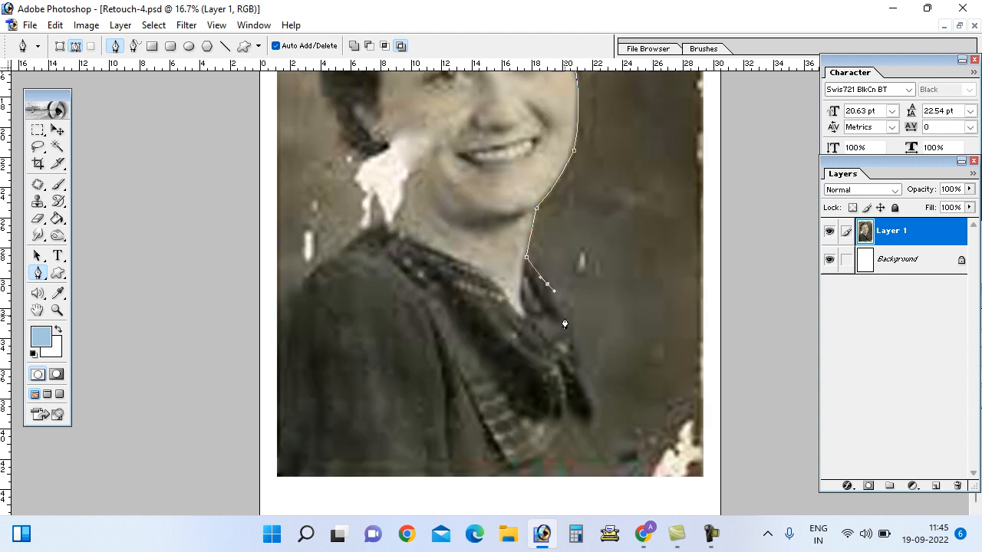
# Extend the path down the jacket's front edge and along the photo's bottom edge to its far corner.
pyautogui.moveTo(566, 322); pyautogui.dragTo(571, 330)
pyautogui.moveTo(581, 367); pyautogui.dragTo(600, 404)
pyautogui.moveTo(612, 449); pyautogui.dragTo(617, 461)
pyautogui.click(279, 477)
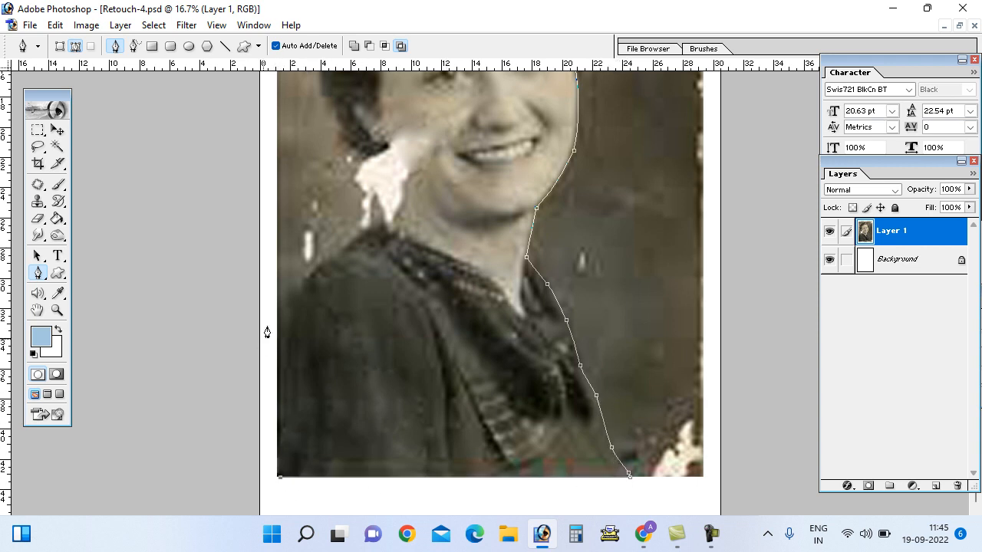
# Trace the path up the photo's side edge and over the back shoulder to the base of the neck.
pyautogui.click(279, 306)
pyautogui.moveTo(325, 260); pyautogui.dragTo(338, 254)
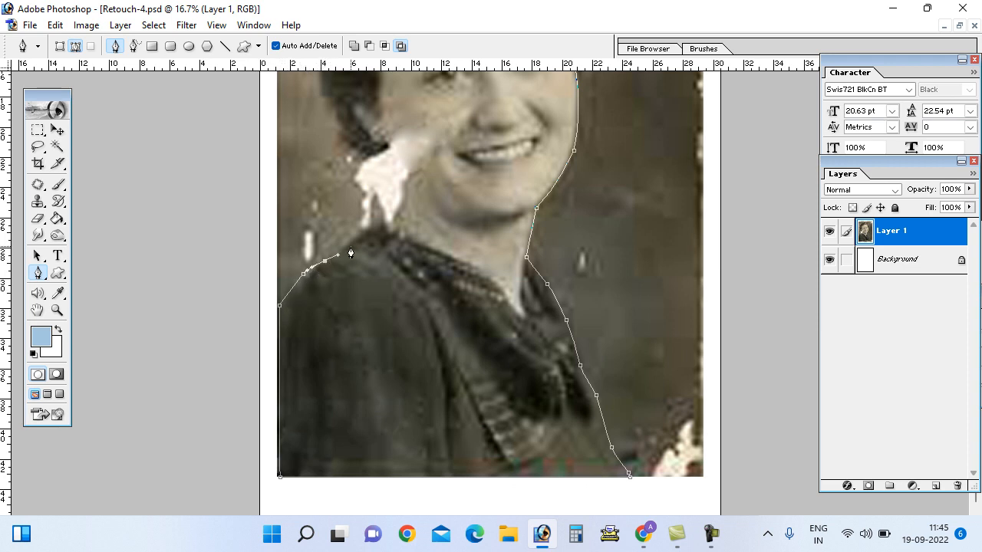
pyautogui.click(389, 222)
# Trace the path through the white tear and up the back of the hair, closing it at its starting point.
pyautogui.scroll(3, 388, 223)
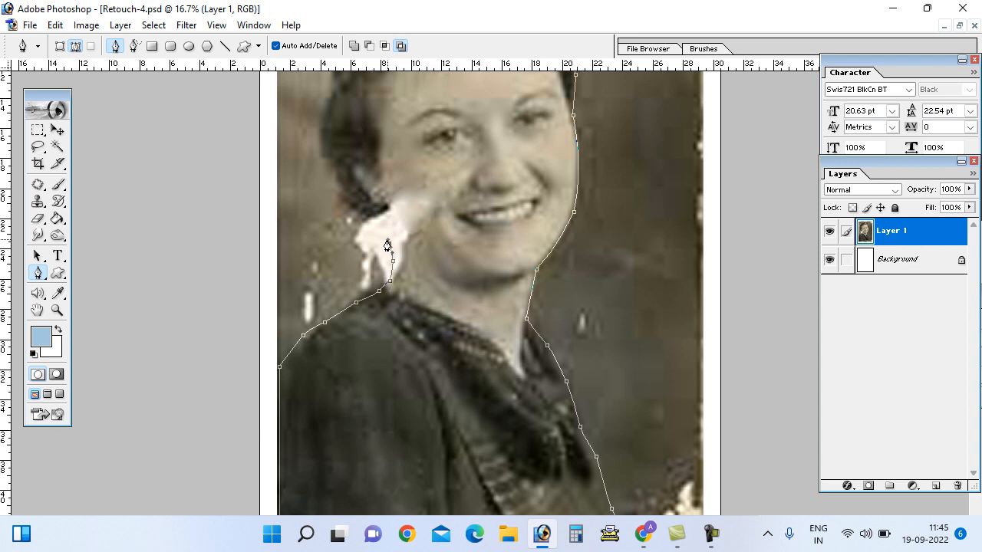
pyautogui.moveTo(375, 224); pyautogui.dragTo(329, 169)
pyautogui.scroll(7, 334, 181)
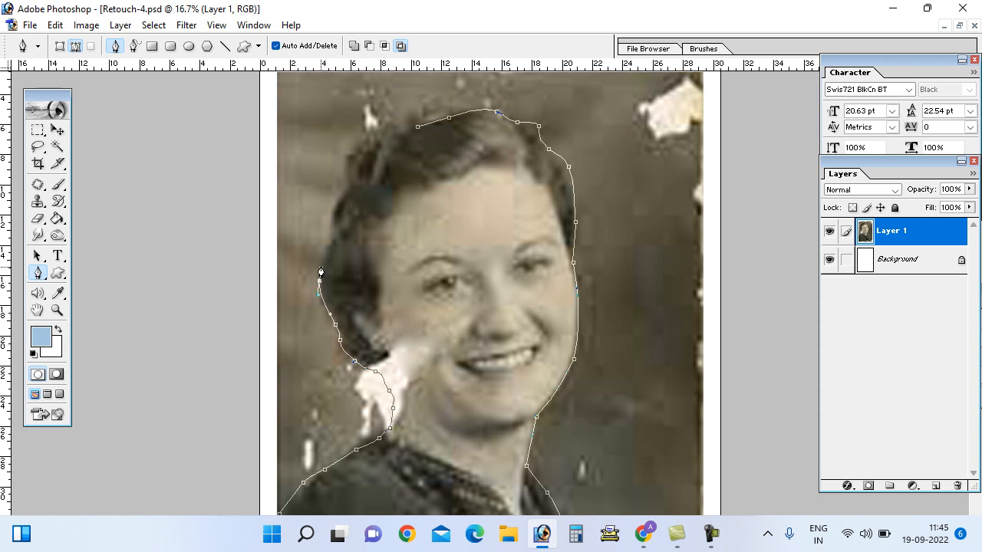
pyautogui.moveTo(329, 252); pyautogui.dragTo(333, 228)
pyautogui.moveTo(350, 182); pyautogui.dragTo(349, 168)
pyautogui.moveTo(350, 158); pyautogui.dragTo(393, 125)
pyautogui.click(397, 123)
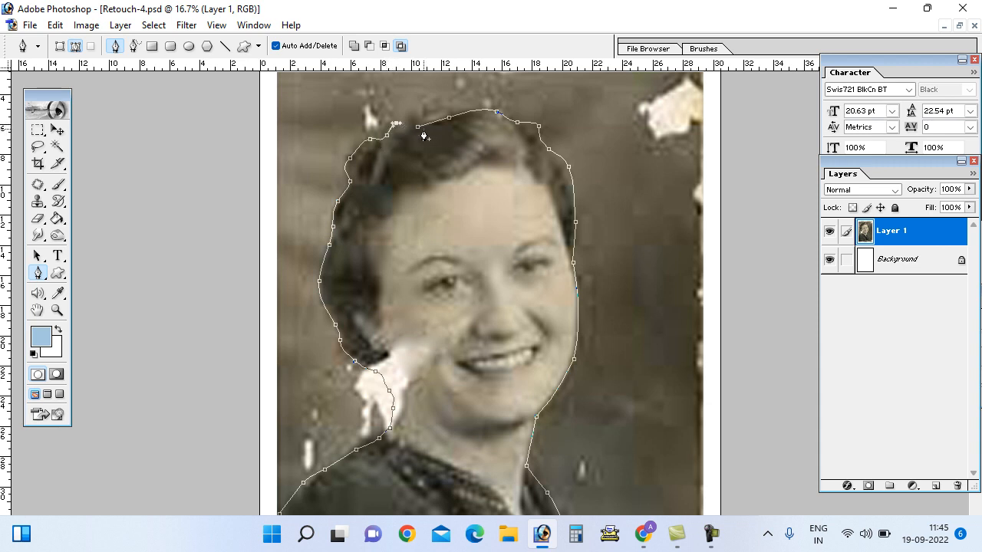
pyautogui.click(419, 129)
# Convert the path into a new selection with a 2-pixel feather and copy the selected figure to a new layer.
pyautogui.rightClick(429, 158)
pyautogui.click(481, 232)
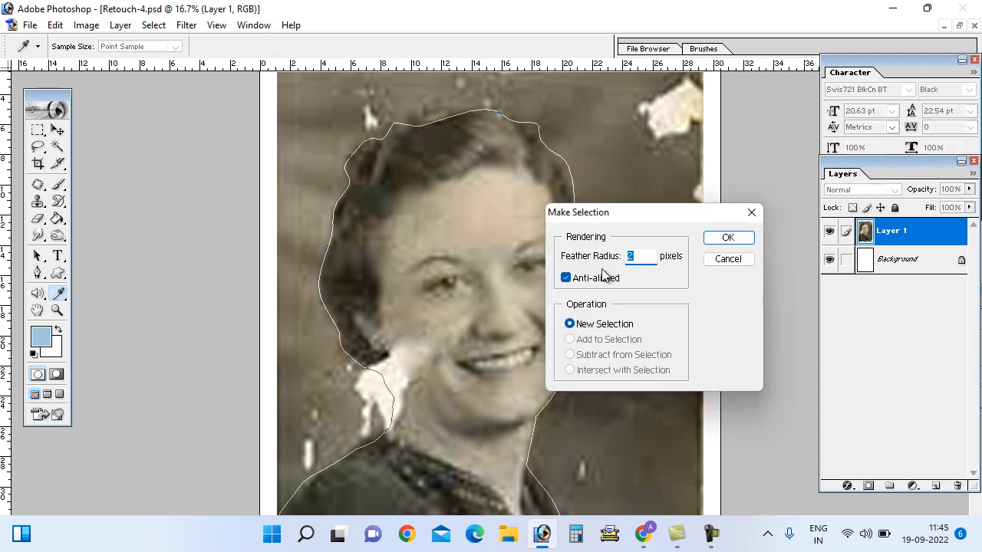
pyautogui.click(726, 238)
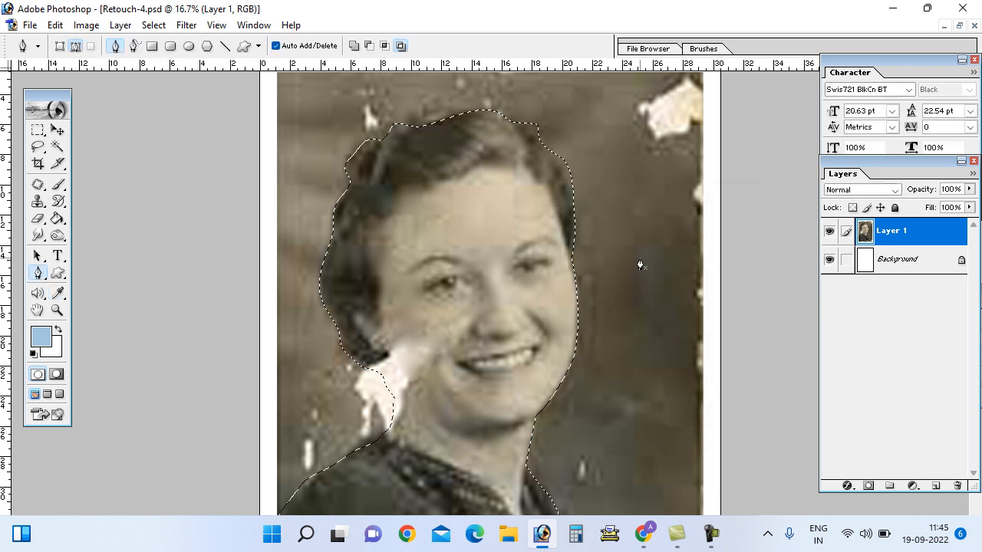
pyautogui.hotkey('ctrl', '0')
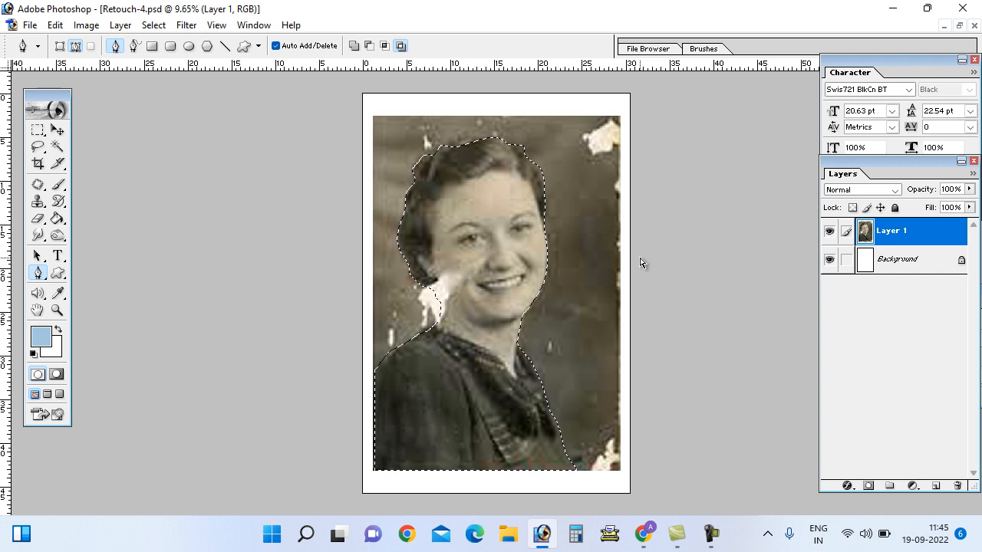
pyautogui.hotkey('ctrl', 'j')
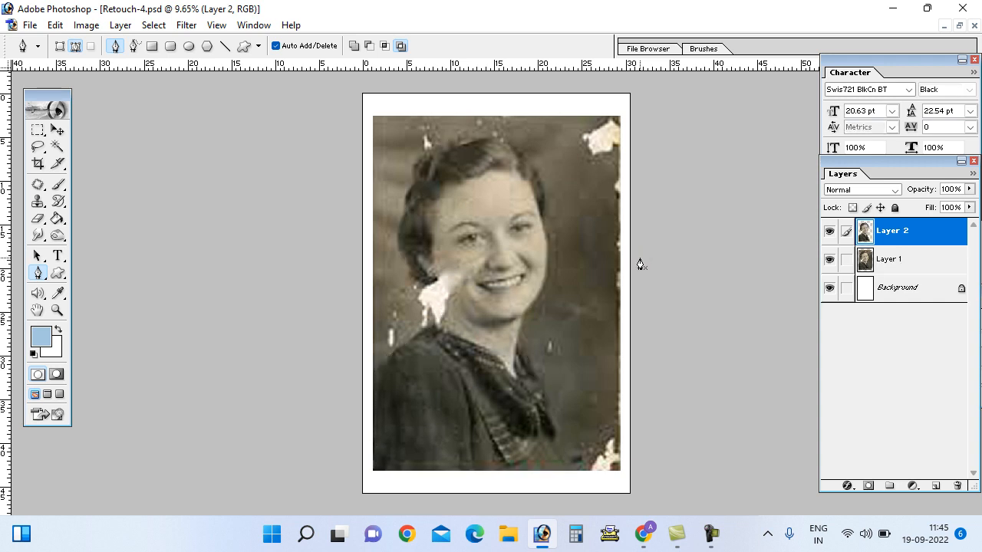
# Hide Layer 1 and reposition the cut-out figure on Layer 2 against the white page.
pyautogui.click(57, 129)
pyautogui.moveTo(503, 278)
pyautogui.mouseDown()
pyautogui.moveTo(550, 277)
pyautogui.moveTo(513, 270)
pyautogui.mouseUp()
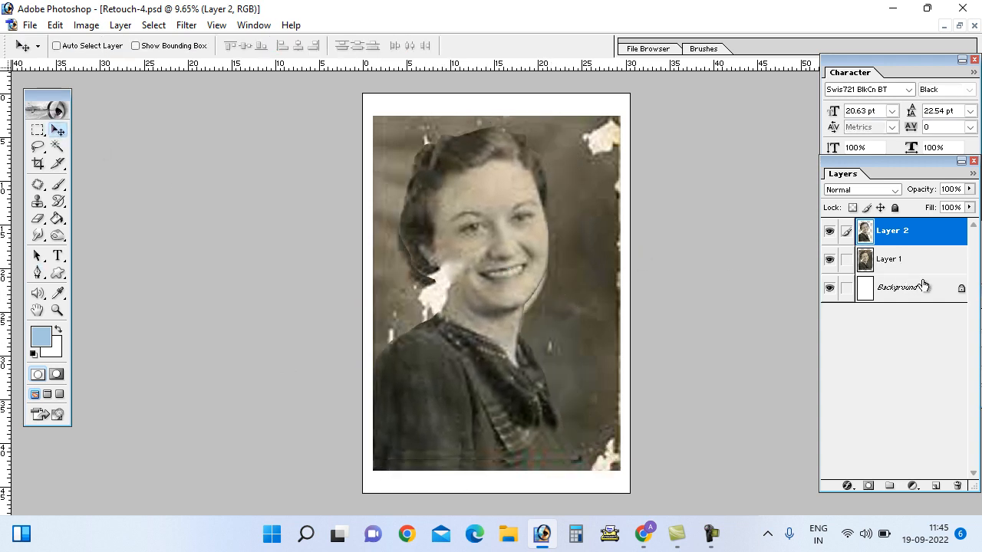
pyautogui.click(890, 259)
pyautogui.click(829, 260)
pyautogui.rightClick(476, 278)
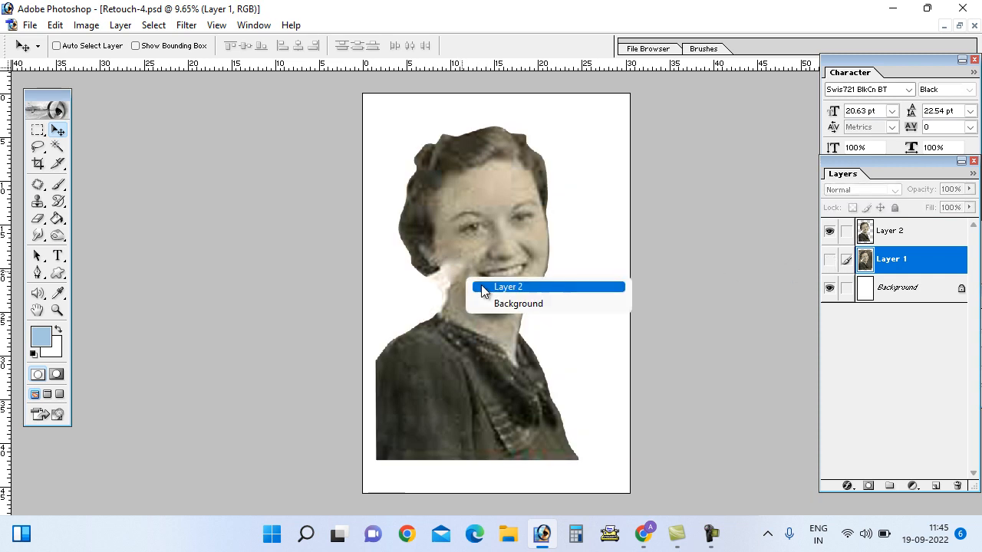
pyautogui.click(483, 285)
pyautogui.moveTo(477, 276); pyautogui.dragTo(484, 287)
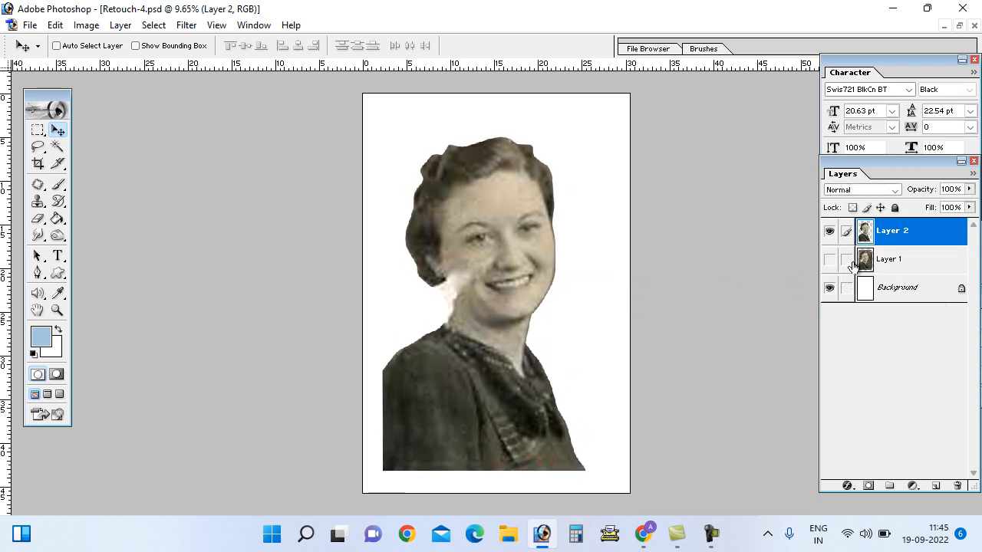
# Select the outline of the Layer 2 figure and clone clean skin over the white tear on the cheek with the Clone Stamp.
pyautogui.keyDown('ctrl'); pyautogui.click(866, 235); pyautogui.keyUp('ctrl')
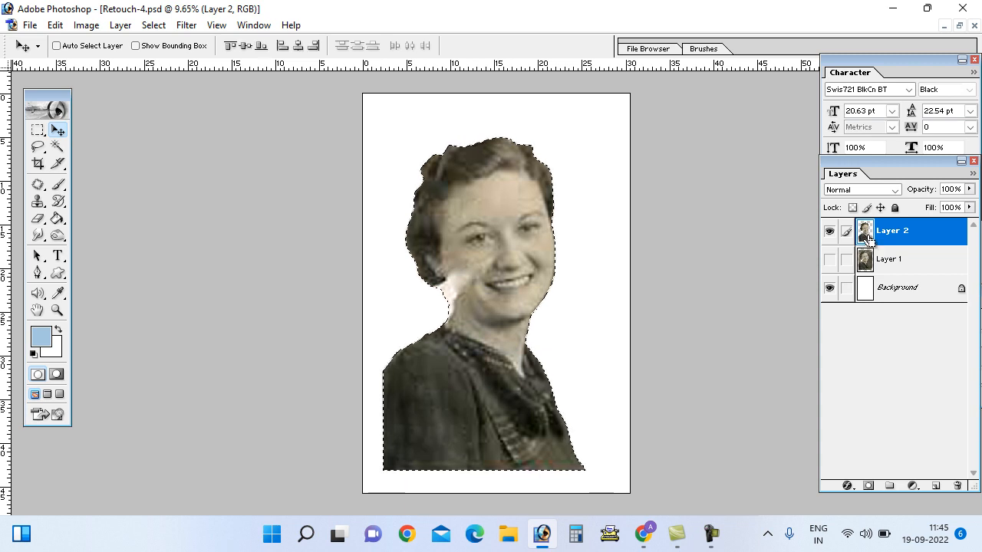
pyautogui.press('z')
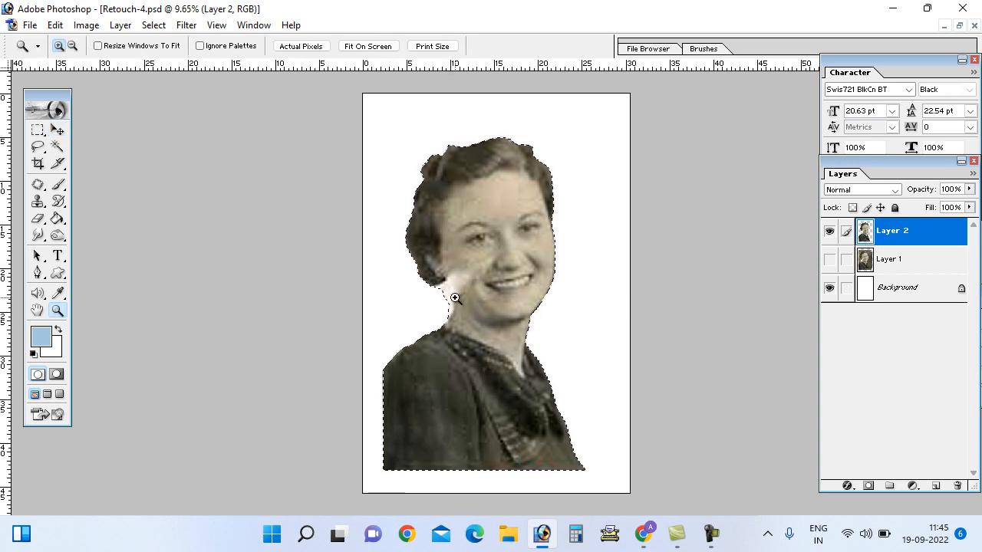
pyautogui.click(427, 323)
pyautogui.click(418, 318)
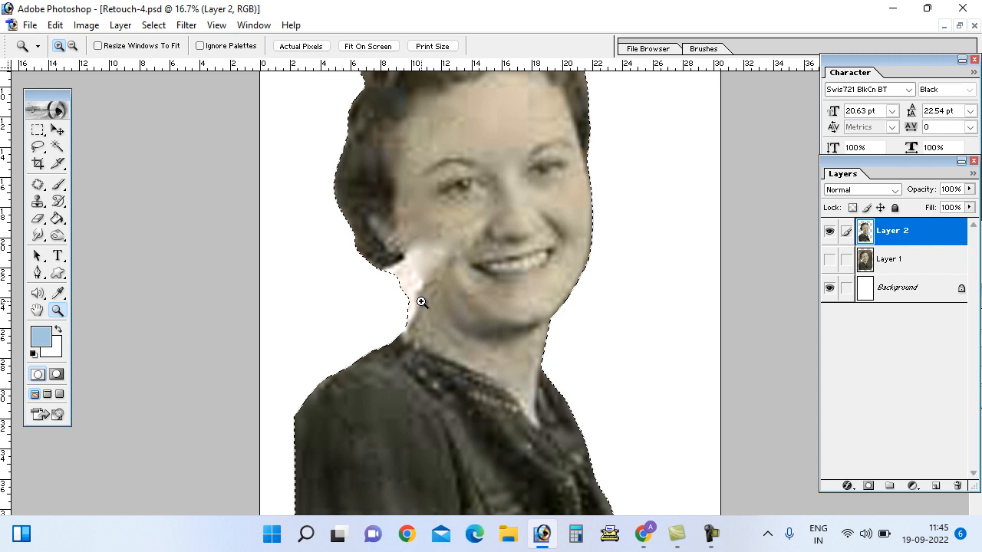
pyautogui.click(420, 305)
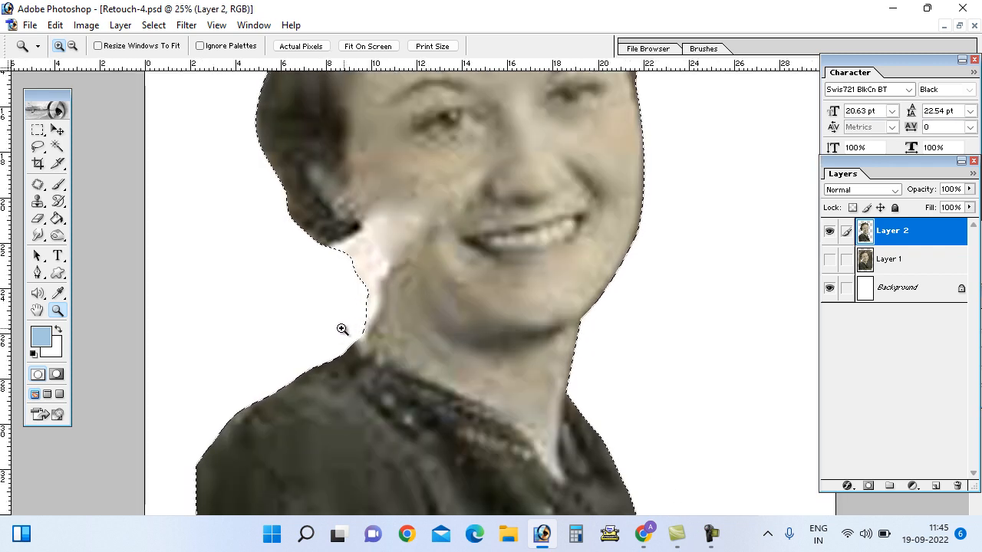
pyautogui.click(38, 201)
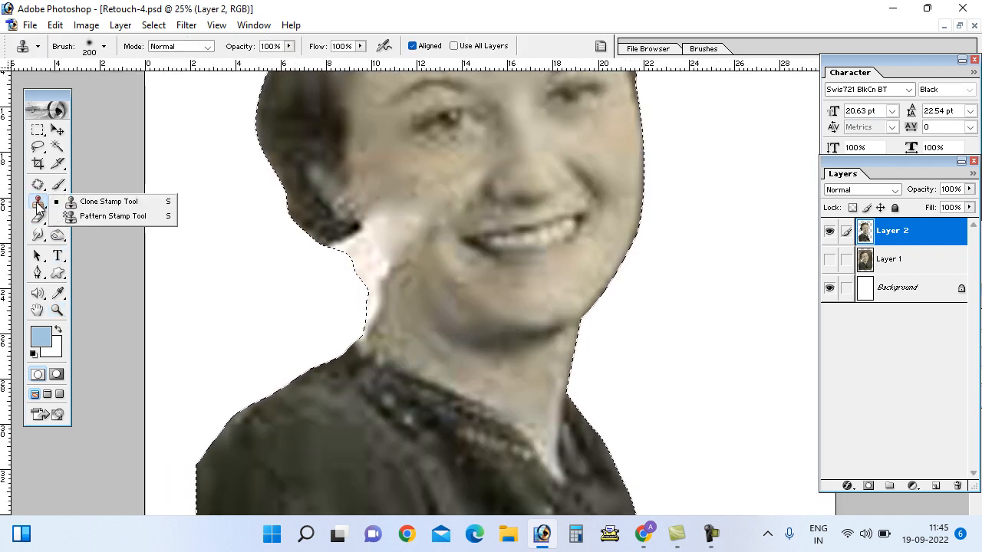
pyautogui.click(97, 203)
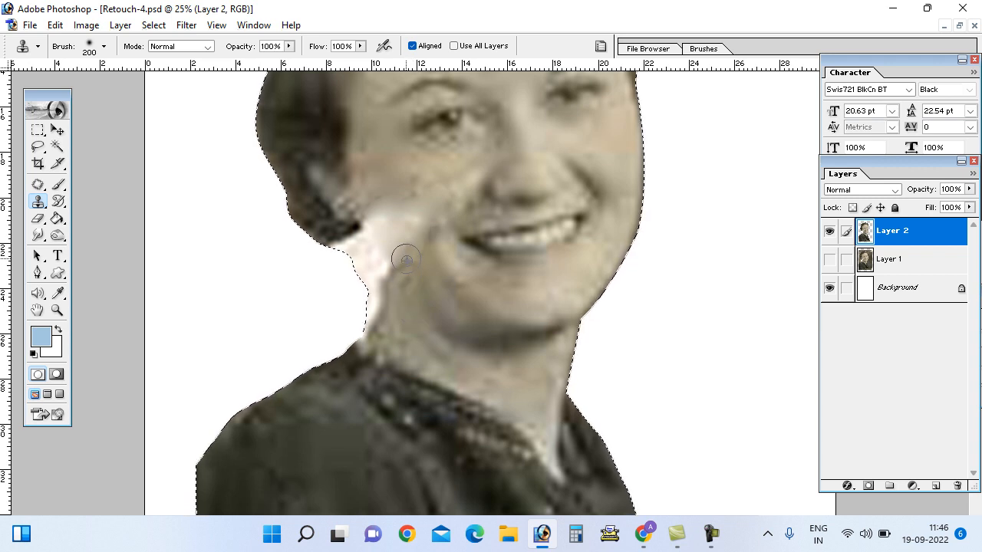
pyautogui.moveTo(401, 257)
pyautogui.mouseDown()
pyautogui.moveTo(410, 224)
pyautogui.moveTo(382, 230)
pyautogui.moveTo(373, 220)
pyautogui.moveTo(388, 205)
pyautogui.moveTo(386, 188)
pyautogui.moveTo(372, 227)
pyautogui.moveTo(394, 231)
pyautogui.moveTo(382, 183)
pyautogui.moveTo(393, 220)
pyautogui.moveTo(417, 224)
pyautogui.moveTo(391, 285)
pyautogui.moveTo(388, 259)
pyautogui.mouseUp()
pyautogui.keyDown('alt'); pyautogui.click(382, 183); pyautogui.keyUp('alt')
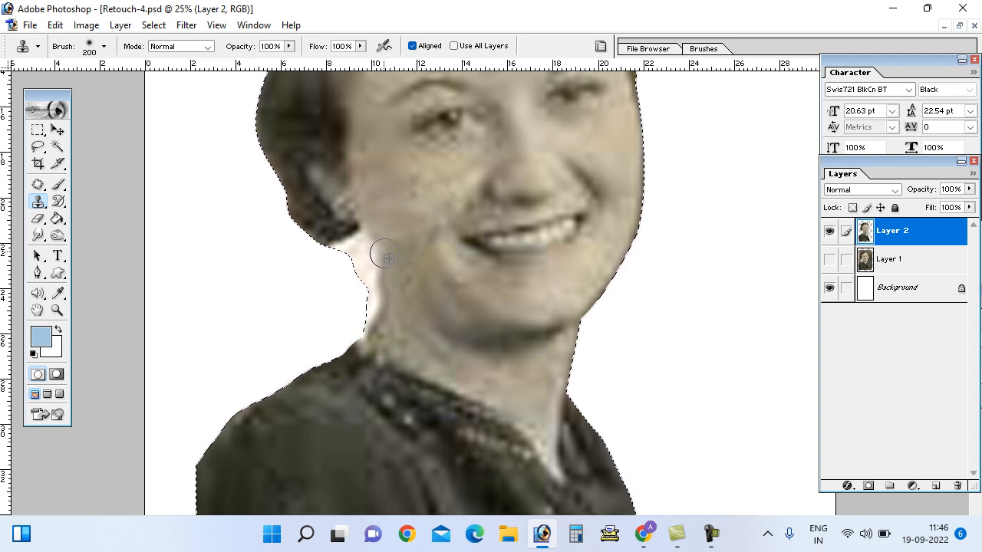
pyautogui.moveTo(384, 252); pyautogui.dragTo(379, 243)
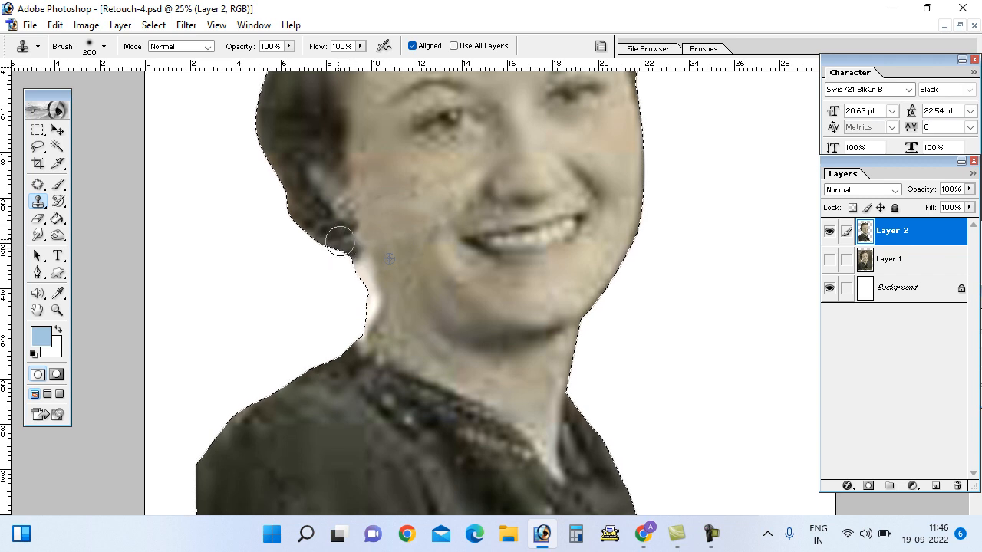
# Clone dark hair over the remaining white strip along the neck edge and clear the selection.
pyautogui.moveTo(363, 255)
pyautogui.mouseDown()
pyautogui.moveTo(361, 276)
pyautogui.moveTo(329, 241)
pyautogui.moveTo(363, 255)
pyautogui.moveTo(357, 277)
pyautogui.moveTo(329, 230)
pyautogui.moveTo(363, 268)
pyautogui.moveTo(366, 300)
pyautogui.moveTo(314, 220)
pyautogui.moveTo(365, 306)
pyautogui.mouseUp()
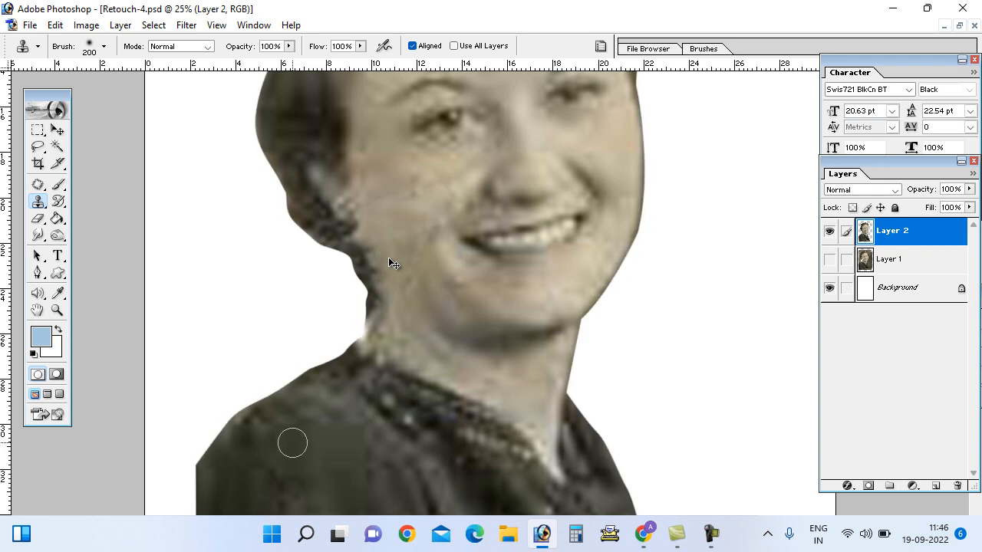
pyautogui.hotkey('ctrl', '-')
pyautogui.hotkey('ctrl', '-')
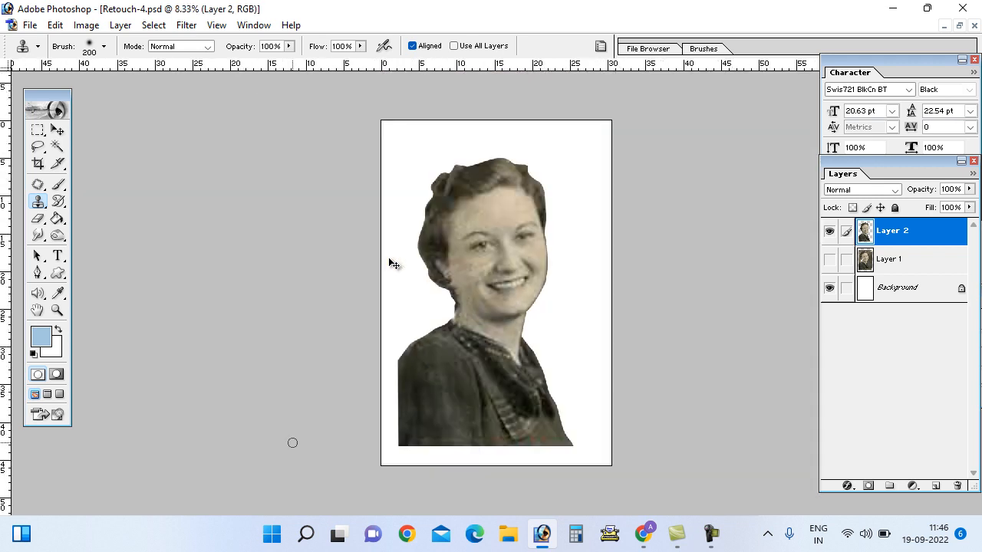
# Erase the rough fringe along the figure's neck and shoulder outline on Layer 2 with a soft Eraser at size 125.
pyautogui.press('z')
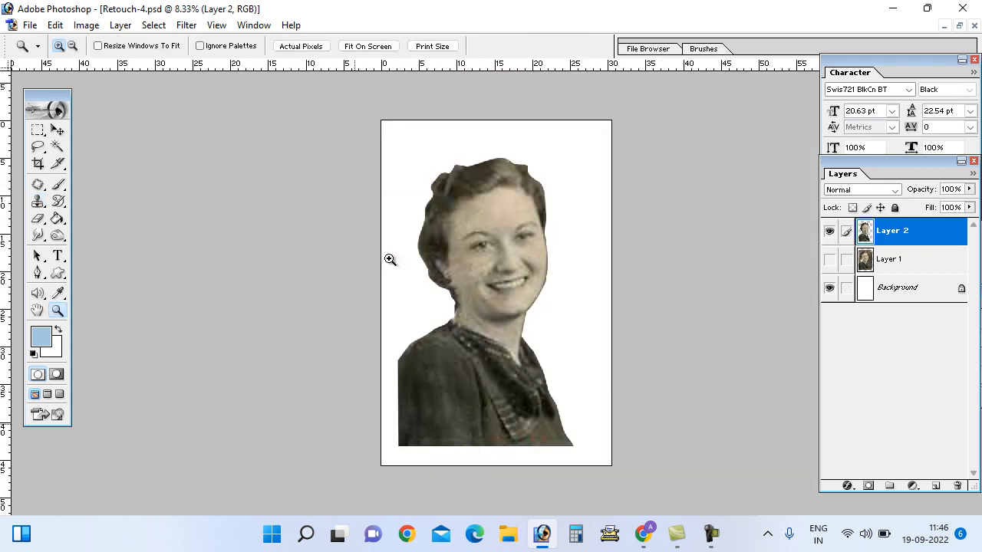
pyautogui.click(389, 259)
pyautogui.click(389, 259)
pyautogui.click(389, 260)
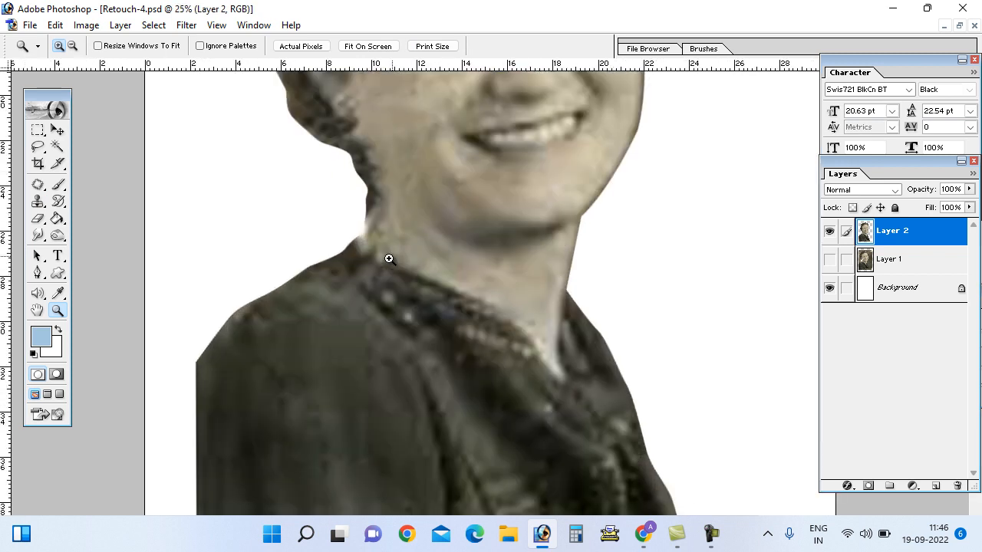
pyautogui.click(389, 258)
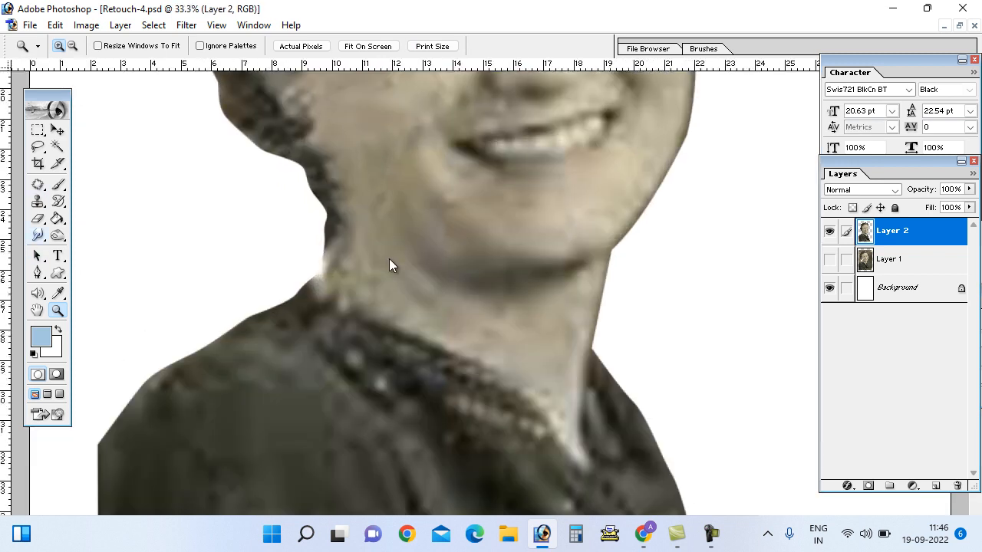
pyautogui.press('e')
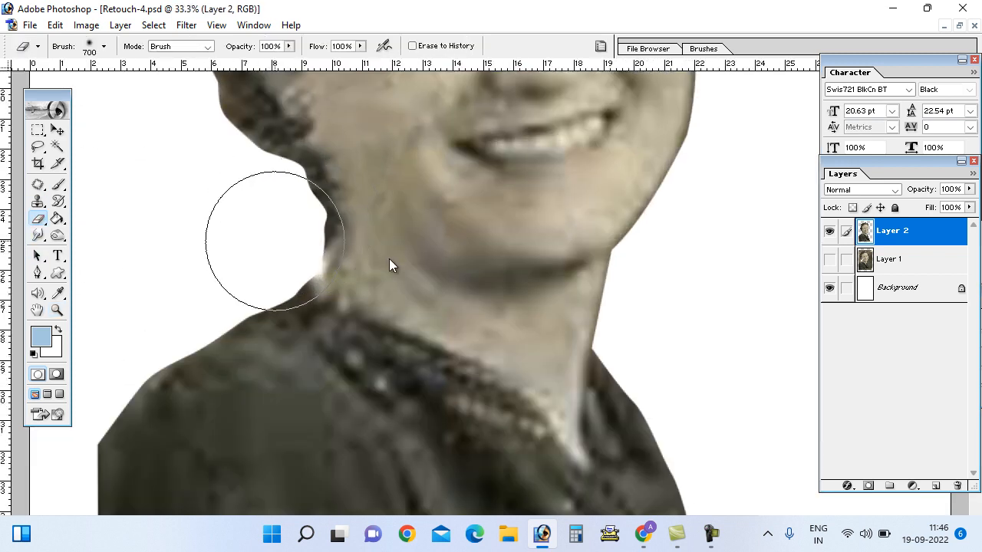
pyautogui.press('[')
pyautogui.press('[')
pyautogui.press('[')
pyautogui.press('[')
pyautogui.press('[')
pyautogui.press('[')
pyautogui.press('[')
pyautogui.press('[')
pyautogui.press('[')
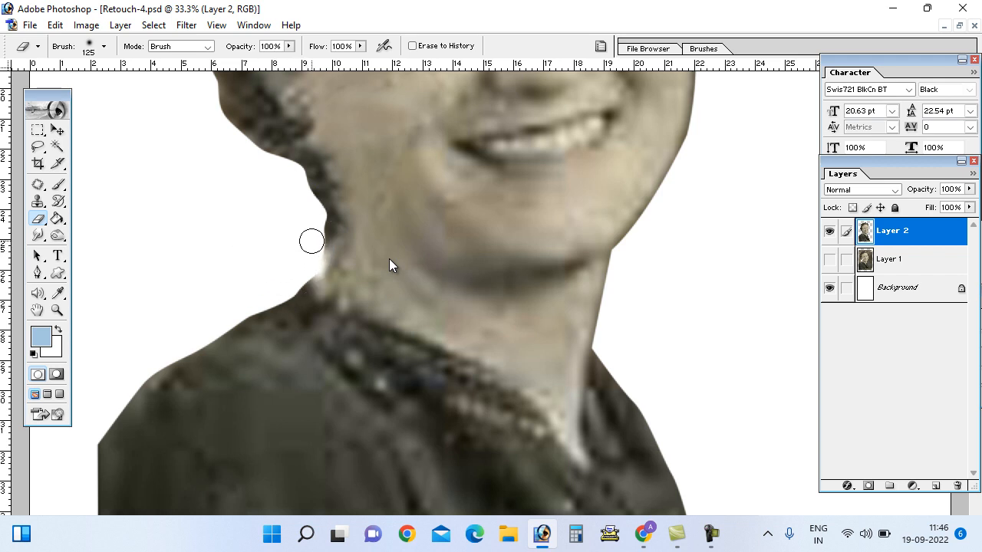
pyautogui.moveTo(314, 227)
pyautogui.mouseDown()
pyautogui.moveTo(296, 283)
pyautogui.moveTo(177, 346)
pyautogui.moveTo(123, 388)
pyautogui.moveTo(106, 416)
pyautogui.mouseUp()
# Soften the outer edge of the hair at the upper side of the head with the Eraser.
pyautogui.scroll(5, 363, 458)
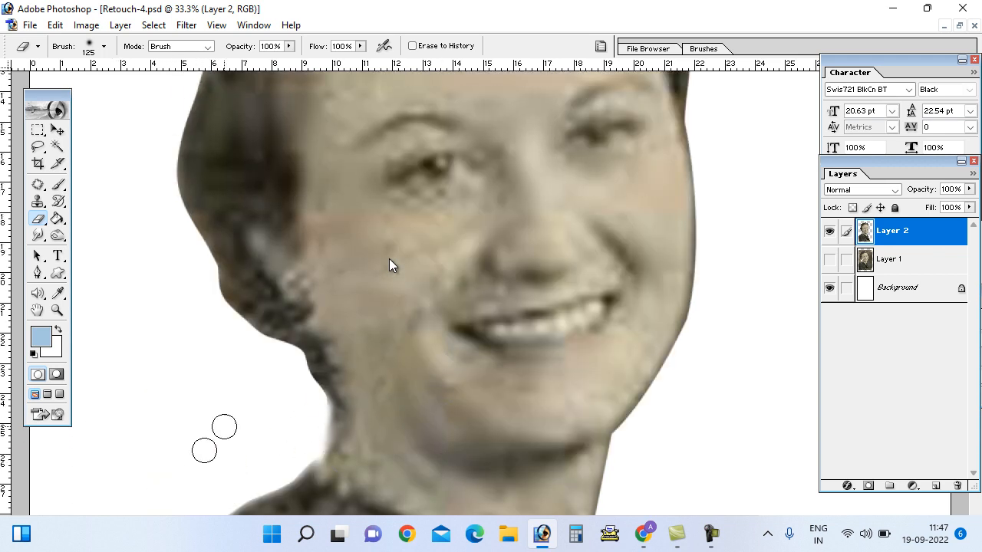
pyautogui.scroll(2, 316, 397)
pyautogui.scroll(10, 317, 397)
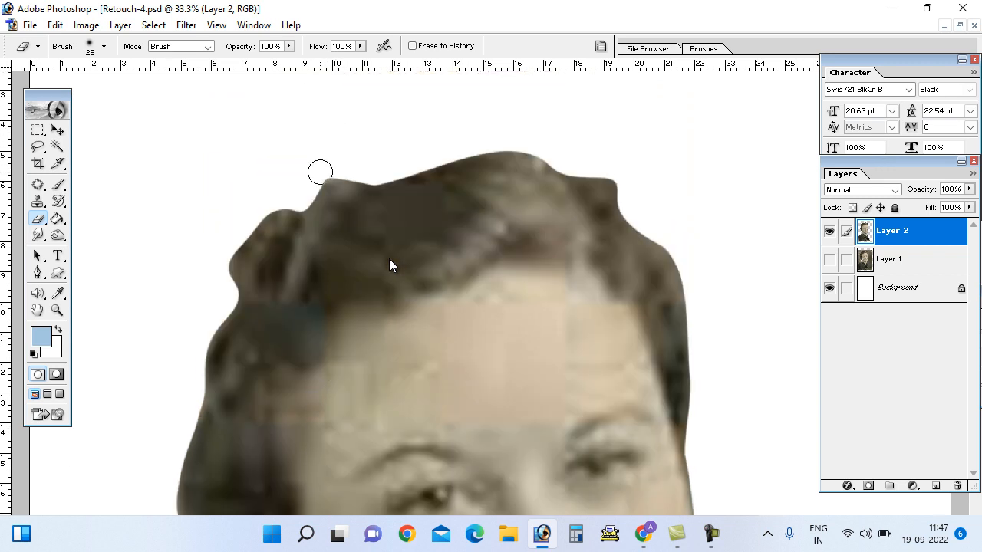
pyautogui.moveTo(314, 173)
pyautogui.mouseDown()
pyautogui.moveTo(362, 172)
pyautogui.moveTo(330, 168)
pyautogui.moveTo(294, 200)
pyautogui.moveTo(261, 203)
pyautogui.moveTo(215, 272)
pyautogui.mouseUp()
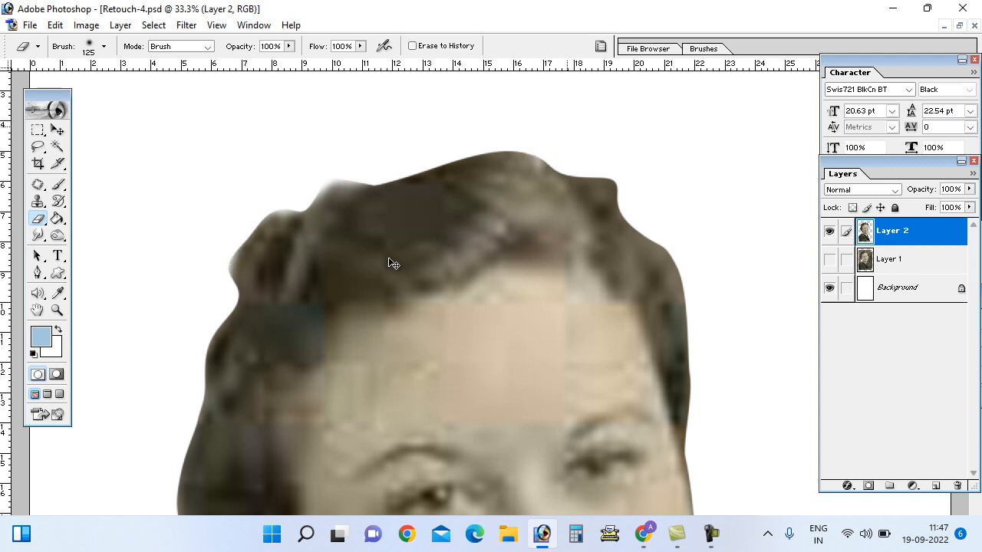
pyautogui.hotkey('ctrl', '0')
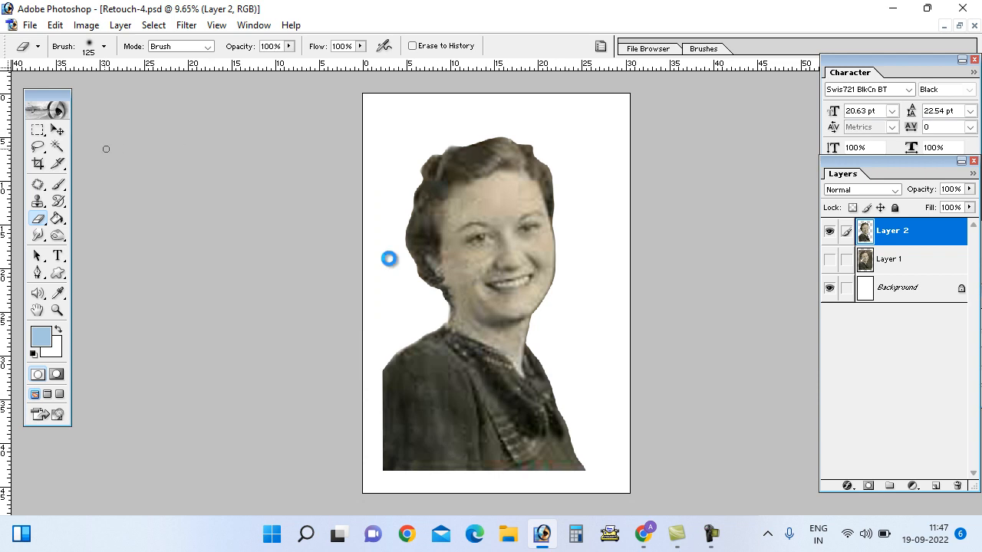
# Create a new layer above the figure and set the foreground colour to light blue with 20% cyan, 0% magenta and 0% yellow.
pyautogui.press('v')
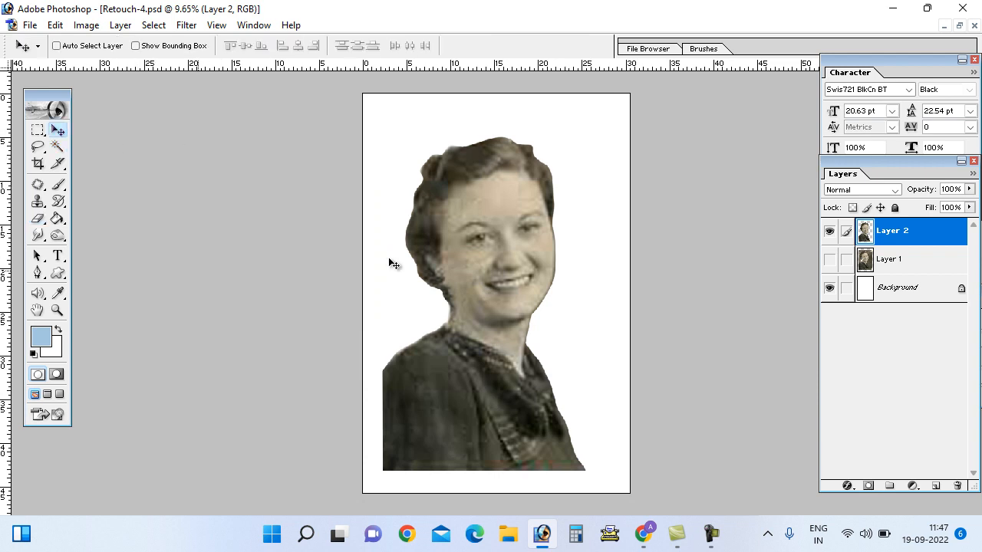
pyautogui.hotkey('ctrl', 'alt', 'shift', 'n')
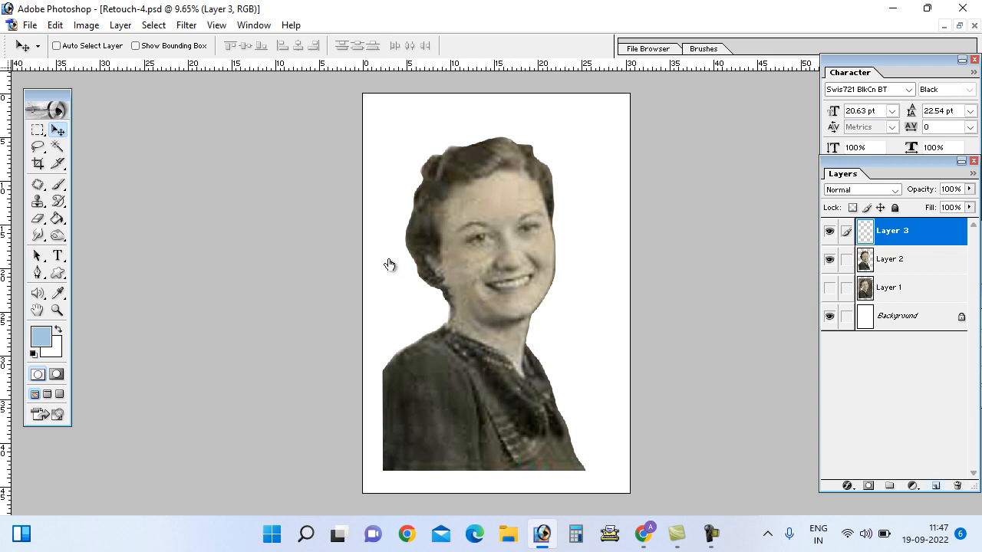
pyautogui.press('n')
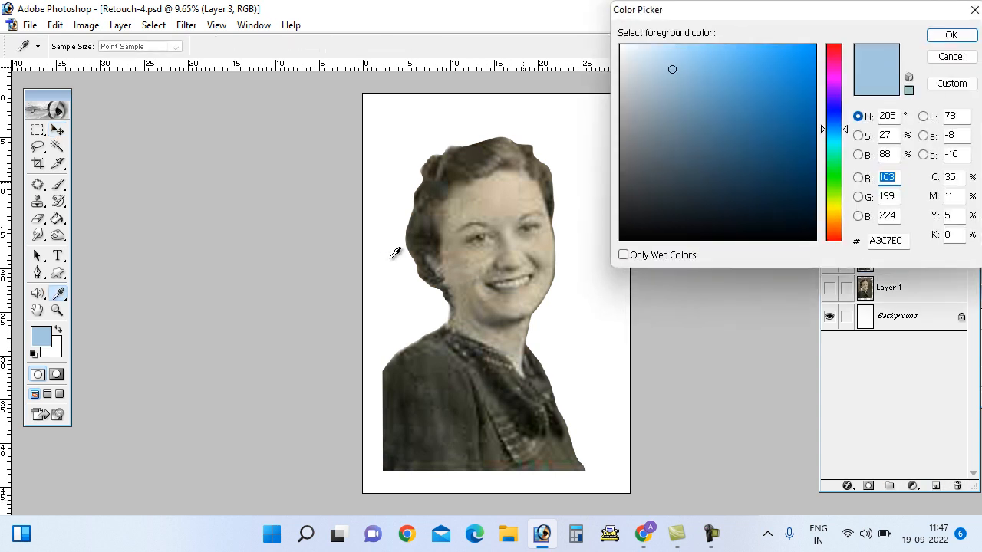
pyautogui.press('Tab')
pyautogui.press('Tab')
pyautogui.press('Tab')
pyautogui.press('Tab')
pyautogui.press('Tab')
pyautogui.press('Tab')
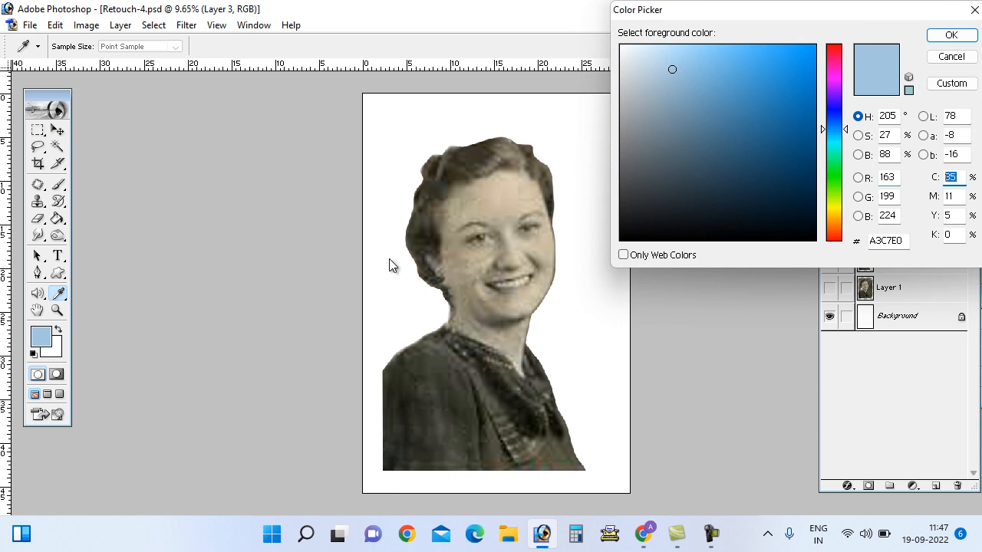
pyautogui.write('0')
pyautogui.press('Tab')
pyautogui.write('0')
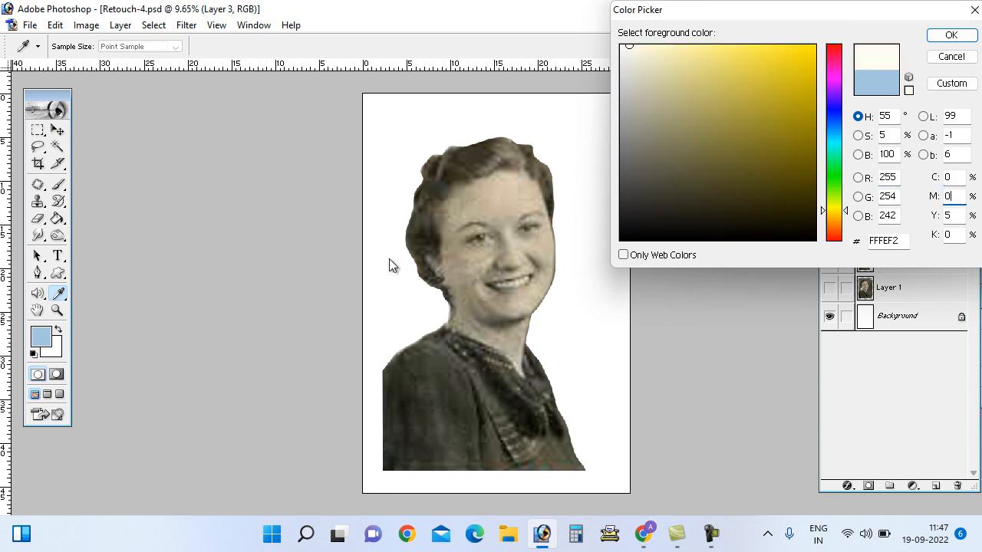
pyautogui.hotkey('shift', 'Tab')
pyautogui.write('20')
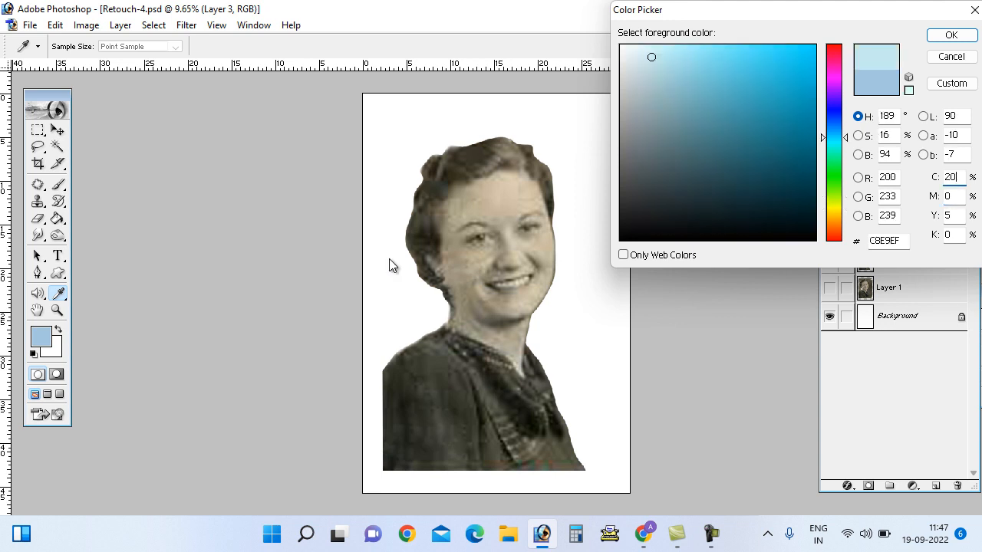
pyautogui.press('Tab')
pyautogui.press('Tab')
pyautogui.write('0')
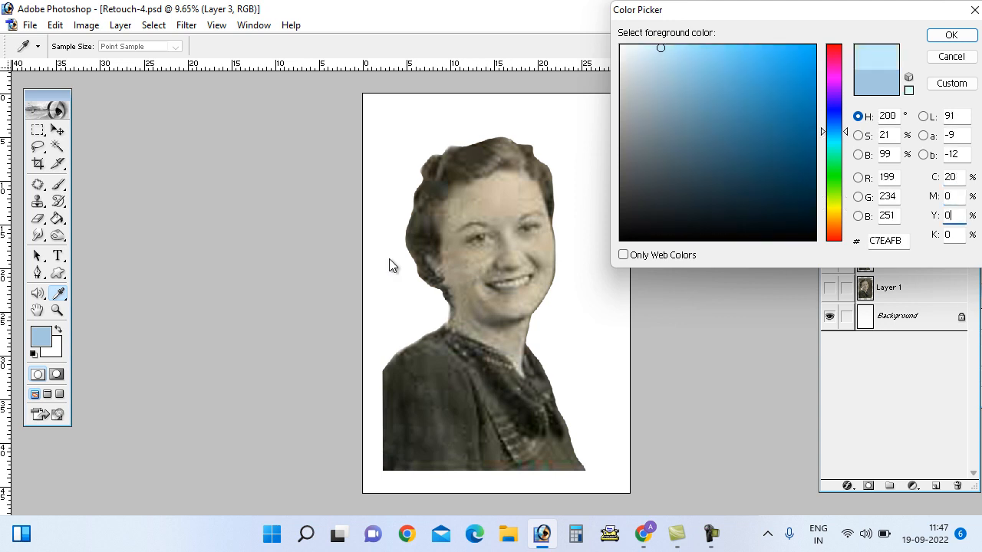
pyautogui.press('Return')
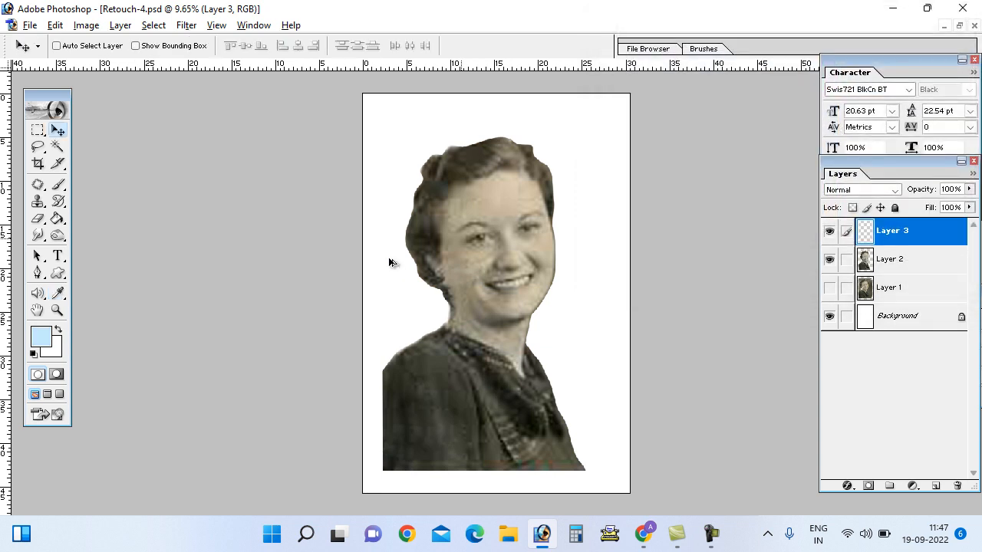
# Fill Layer 3 with the light blue foreground colour and move it beneath Layer 1, directly above the Background.
pyautogui.hotkey('alt', 'BackSpace')
pyautogui.hotkey('ctrl', '[')
pyautogui.hotkey('ctrl', '[')
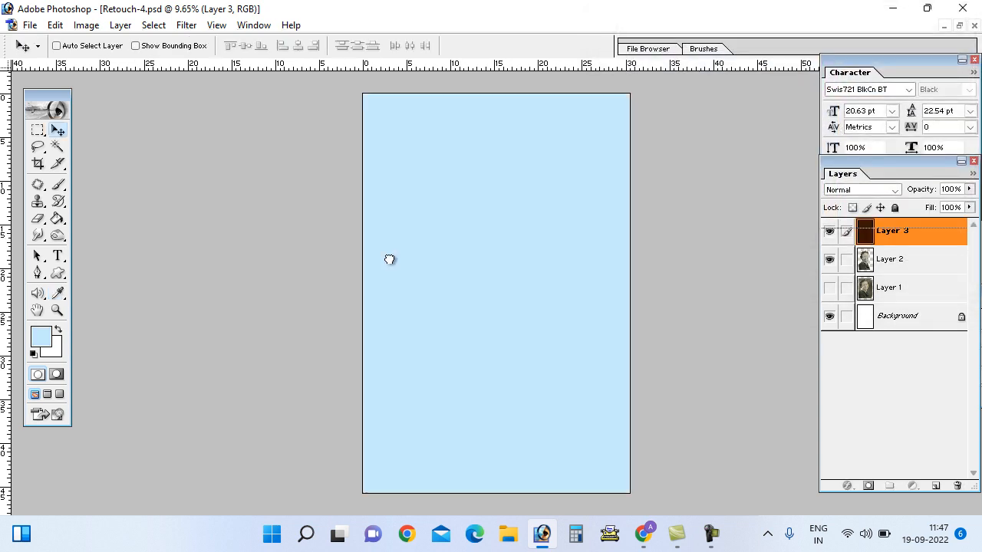
# Tint the figure on Layer 2 a warm golden brown with the Variations adjustment on the midtones.
pyautogui.rightClick(389, 265)
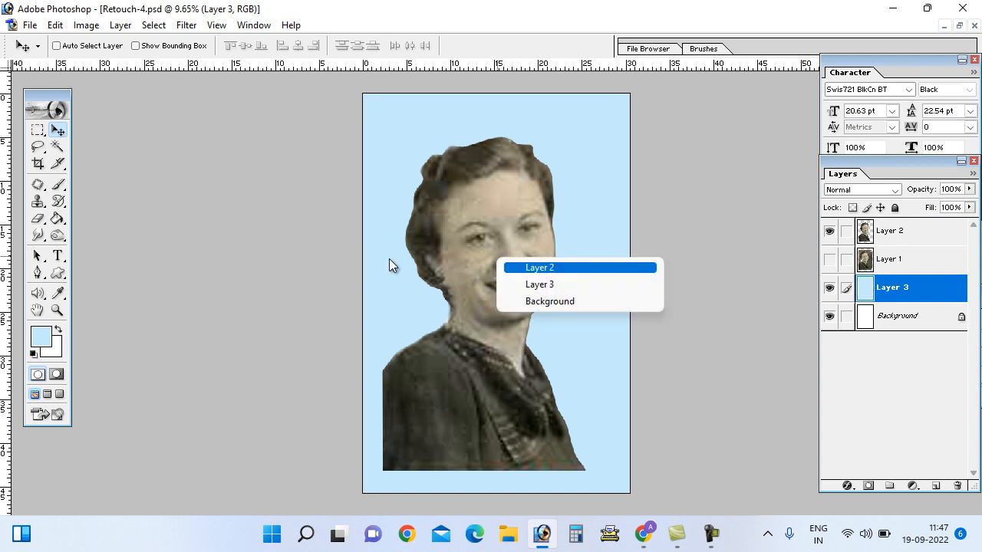
pyautogui.press('Return')
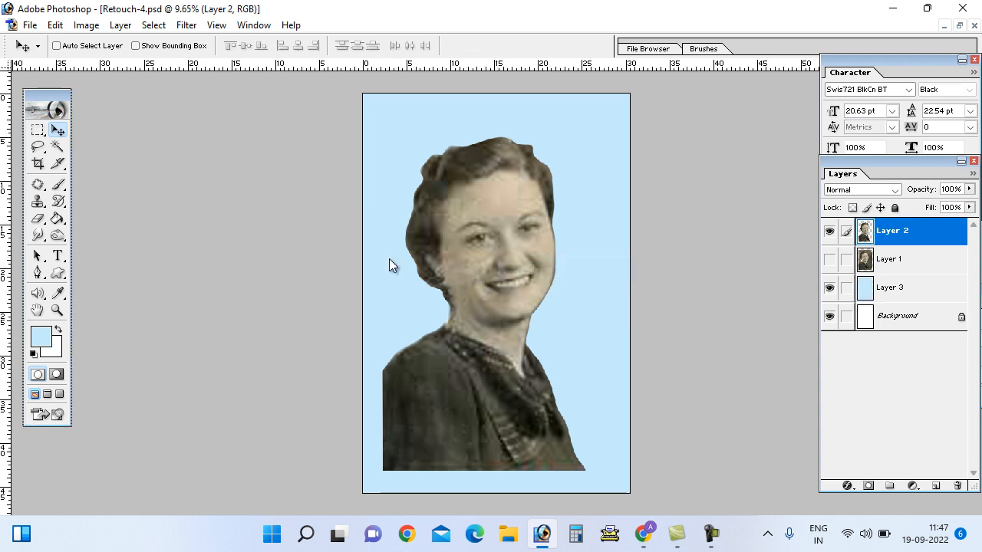
pyautogui.moveTo(48, 95); pyautogui.dragTo(47, 86)
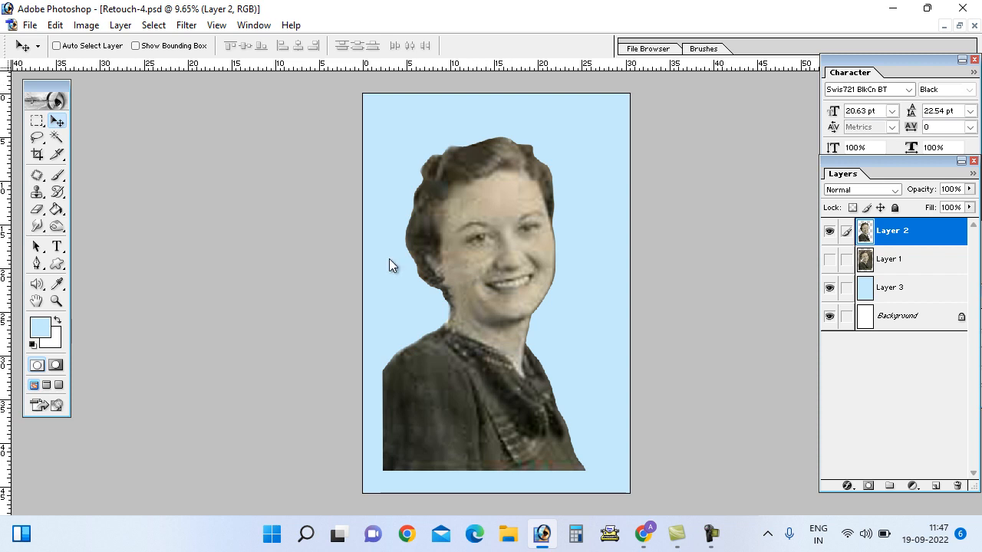
pyautogui.hotkey('alt', 'i')
pyautogui.press('a')
pyautogui.press('Down')
pyautogui.press('Down')
pyautogui.press('Down')
pyautogui.press('Down')
pyautogui.press('Down')
pyautogui.press('Down')
pyautogui.press('Down')
pyautogui.press('Down')
pyautogui.press('Down')
pyautogui.press('Down')
pyautogui.press('Down')
pyautogui.press('Down')
pyautogui.press('Down')
pyautogui.press('Down')
pyautogui.press('Down')
pyautogui.press('Down')
pyautogui.press('Down')
pyautogui.press('Down')
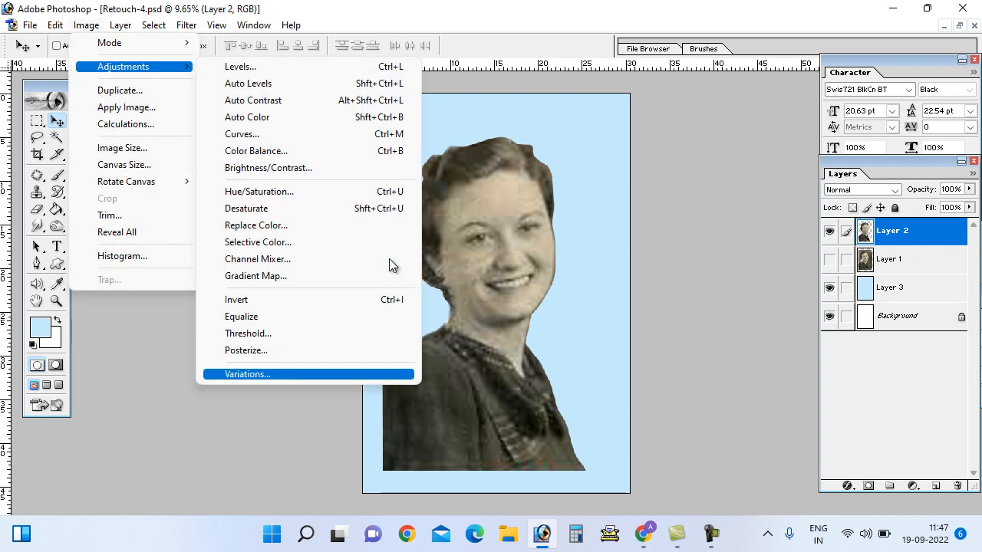
pyautogui.press('Return')
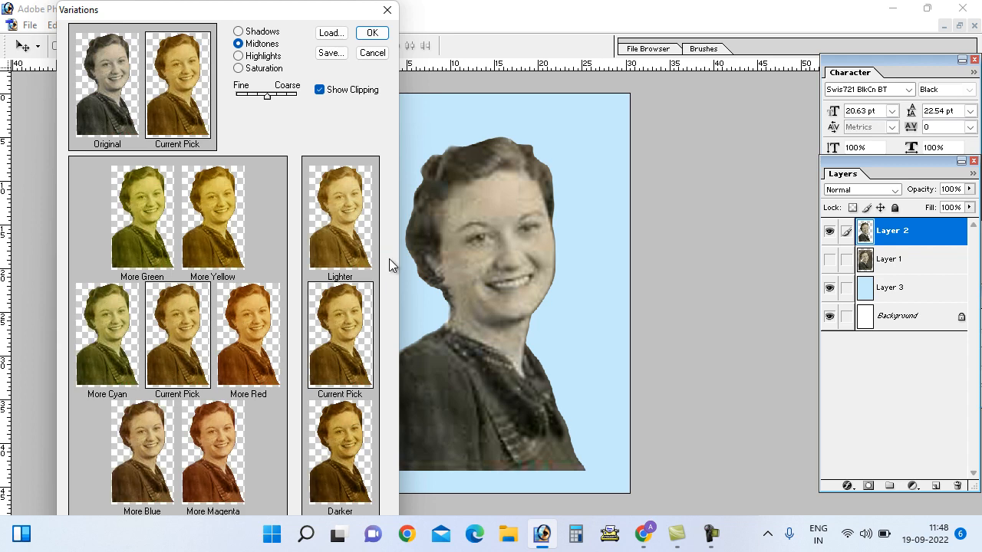
pyautogui.press('Return')
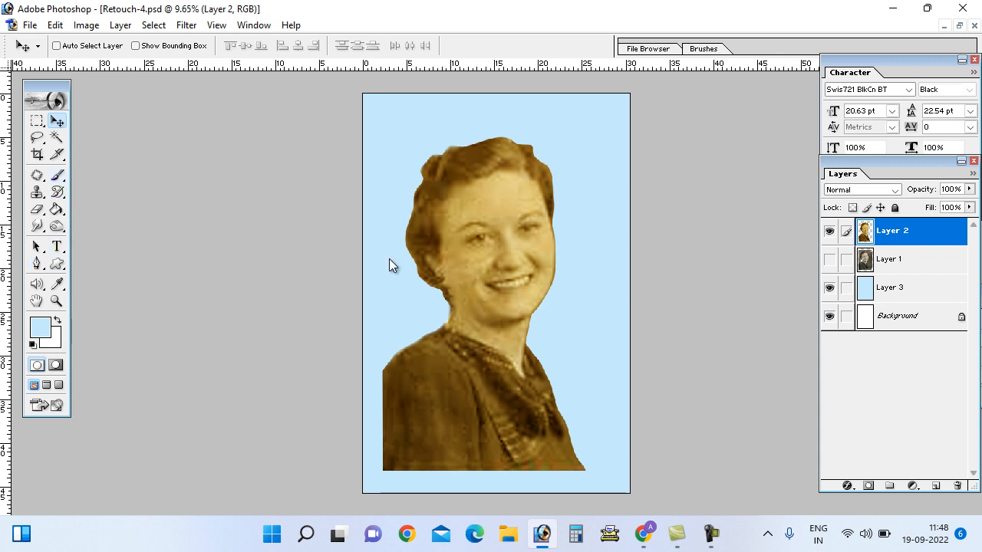
# Lasso the dress along its neckline down to the page's lower edge and feather the selection by 10 pixels.
pyautogui.press('l')
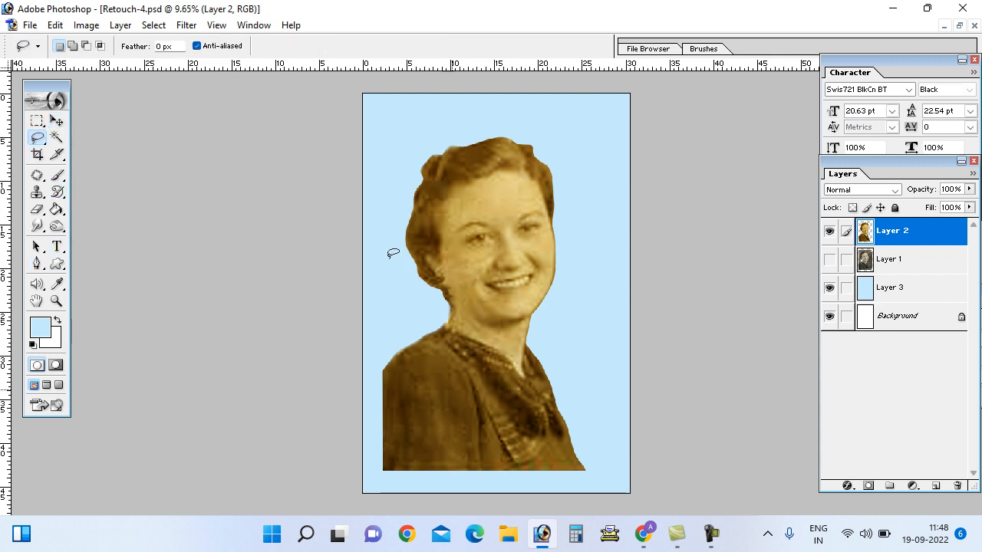
pyautogui.moveTo(435, 320); pyautogui.dragTo(487, 349)
pyautogui.moveTo(526, 377)
pyautogui.mouseDown()
pyautogui.moveTo(535, 339)
pyautogui.moveTo(630, 428)
pyautogui.moveTo(541, 493)
pyautogui.moveTo(362, 380)
pyautogui.moveTo(373, 306)
pyautogui.moveTo(430, 307)
pyautogui.moveTo(436, 320)
pyautogui.mouseUp()
pyautogui.rightClick(390, 265)
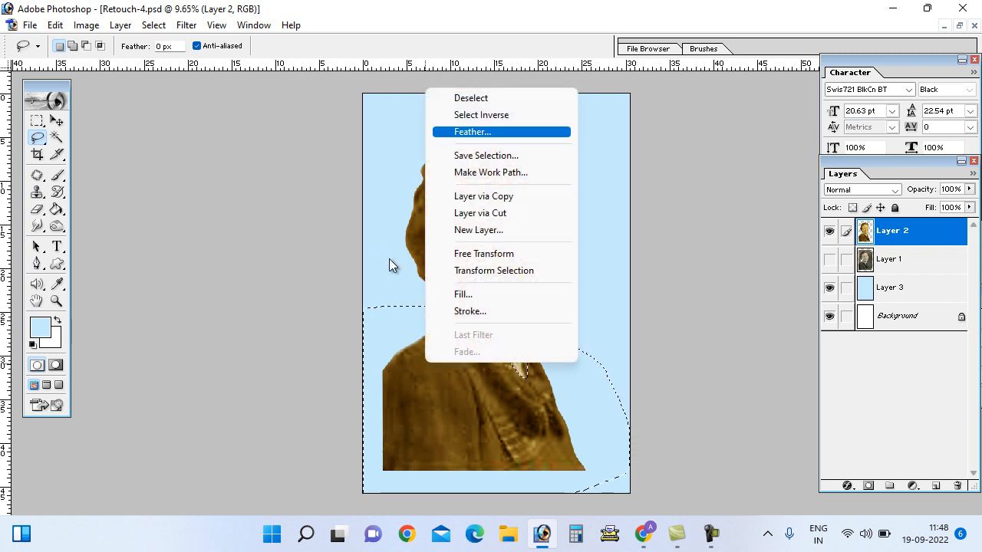
pyautogui.press('Return')
pyautogui.write('1')
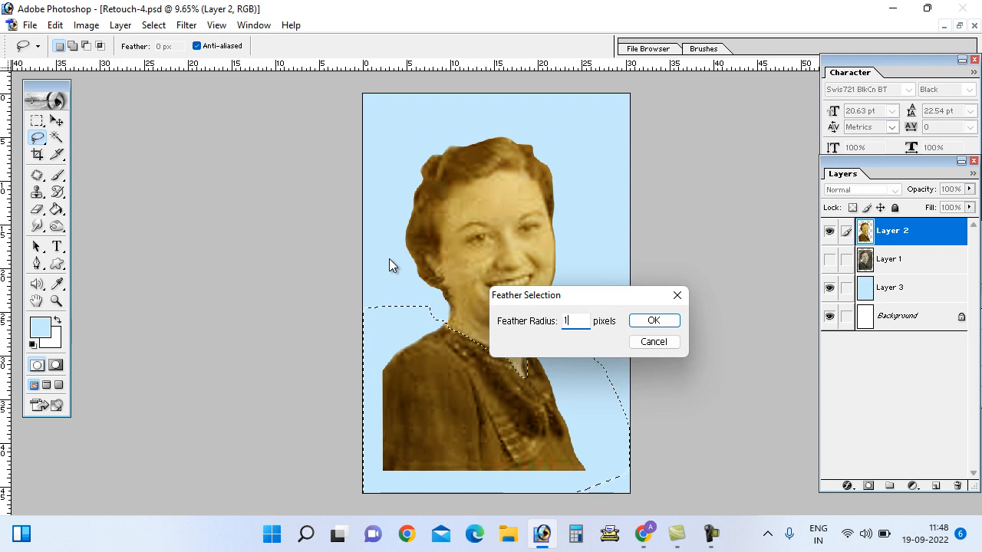
pyautogui.write('0')
pyautogui.press('Return')
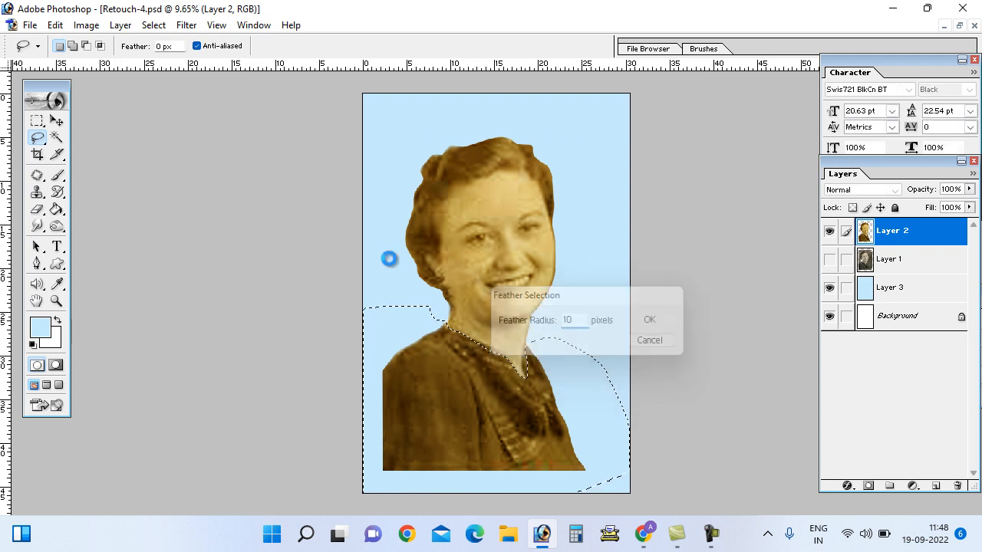
pyautogui.hotkey('alt', 'i')
pyautogui.press('Down')
pyautogui.press('Down')
pyautogui.press('Right')
pyautogui.press('Down')
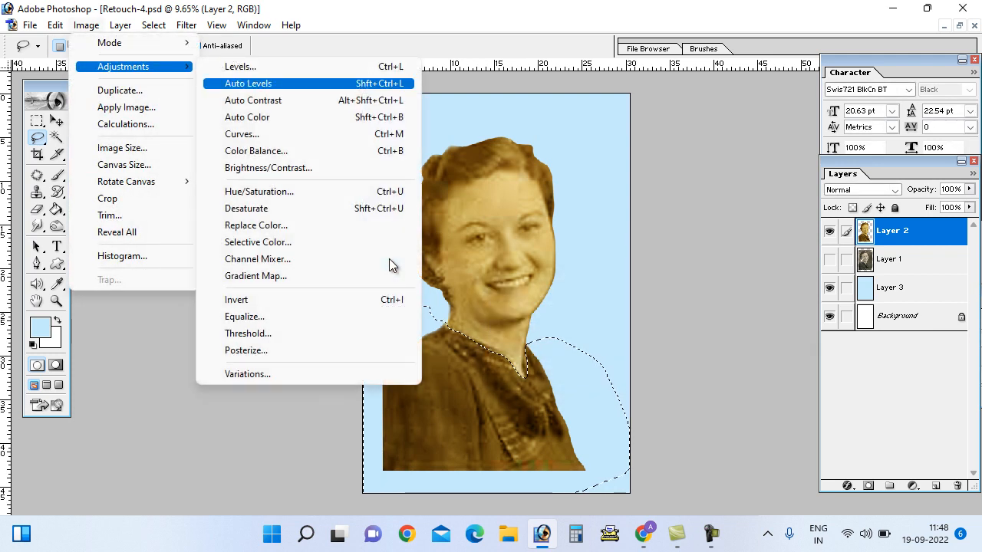
pyautogui.press('Down')
pyautogui.press('Down')
pyautogui.press('Down')
pyautogui.press('Down')
pyautogui.press('Down')
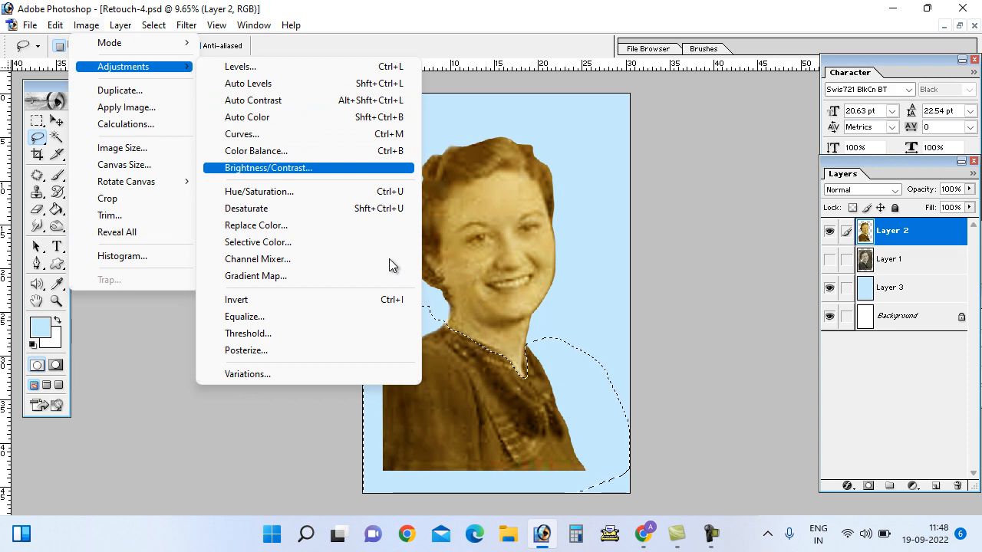
pyautogui.press('Return')
pyautogui.press('Escape')
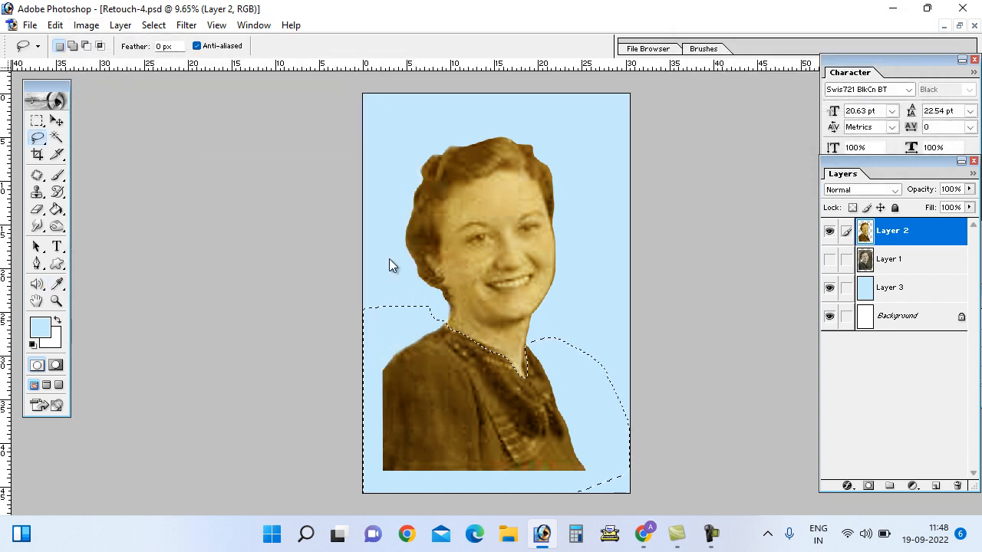
pyautogui.hotkey('alt', 'e')
pyautogui.press('Right')
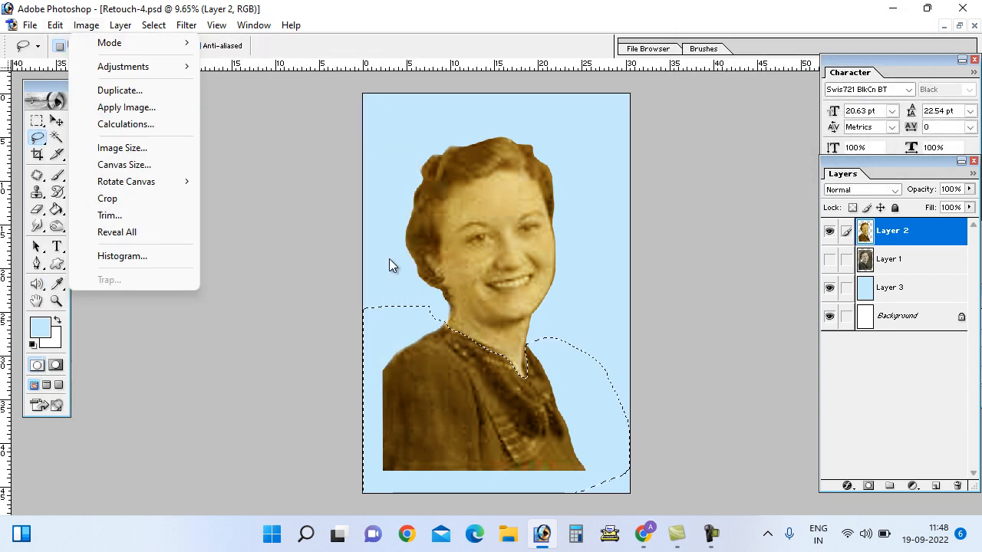
pyautogui.press('Escape')
# Tint the selected dress reddish maroon with a midtone Color Balance of +44, -2 and +100.
pyautogui.hotkey('alt', 'i')
pyautogui.press('Down')
pyautogui.press('Down')
pyautogui.press('Right')
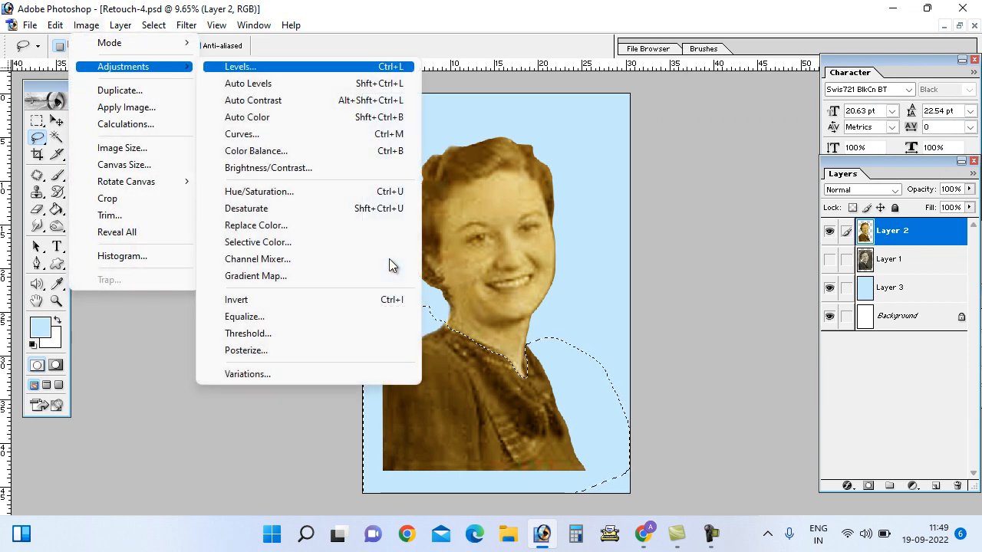
pyautogui.press('Down')
pyautogui.press('Down')
pyautogui.press('Down')
pyautogui.press('Down')
pyautogui.press('Down')
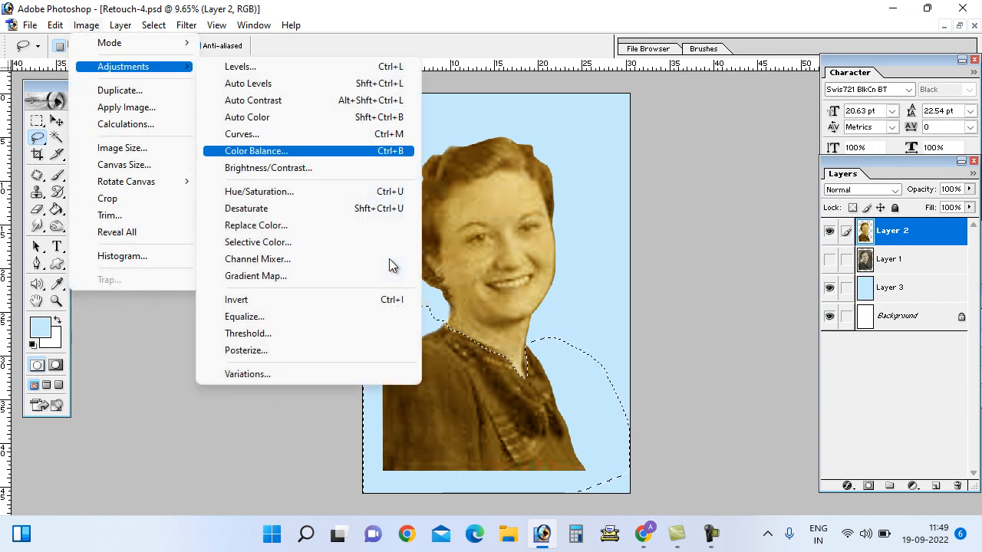
pyautogui.press('Return')
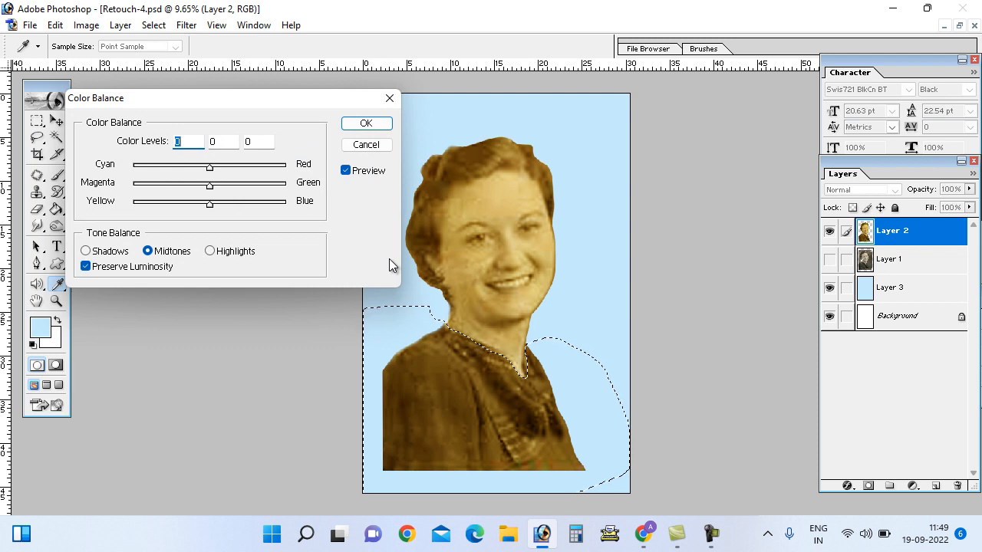
pyautogui.write('44')
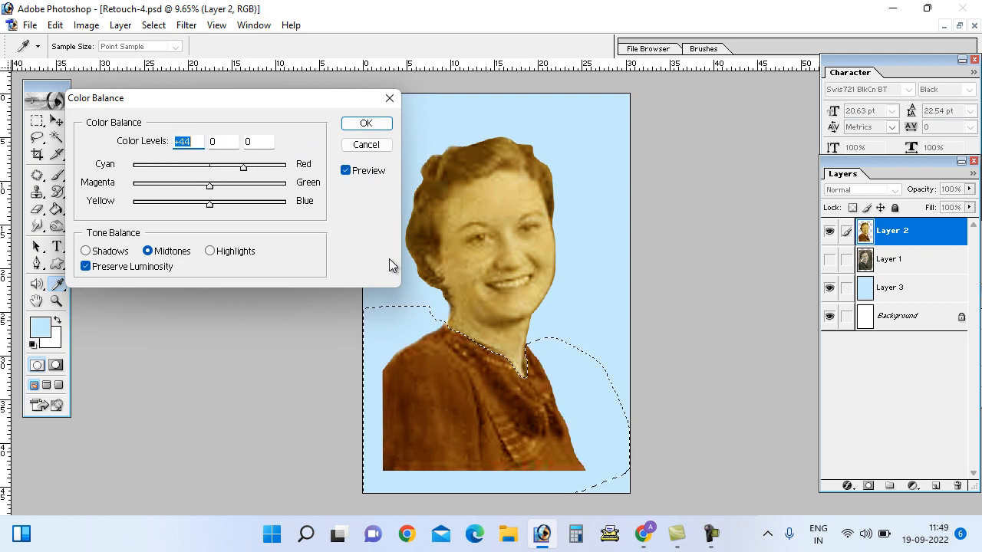
pyautogui.moveTo(209, 186); pyautogui.dragTo(286, 204)
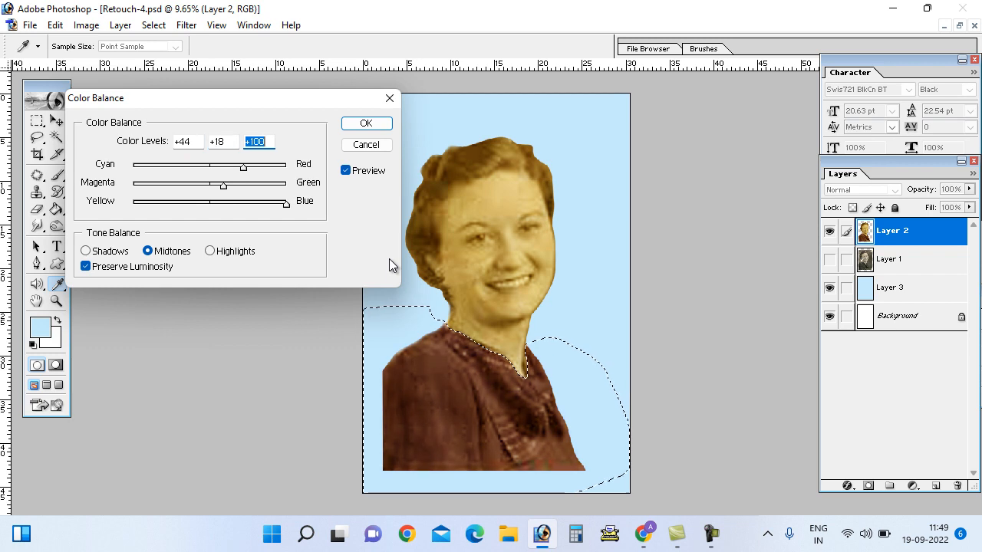
pyautogui.moveTo(223, 185)
pyautogui.mouseDown()
pyautogui.moveTo(263, 186)
pyautogui.moveTo(179, 186)
pyautogui.moveTo(208, 185)
pyautogui.mouseUp()
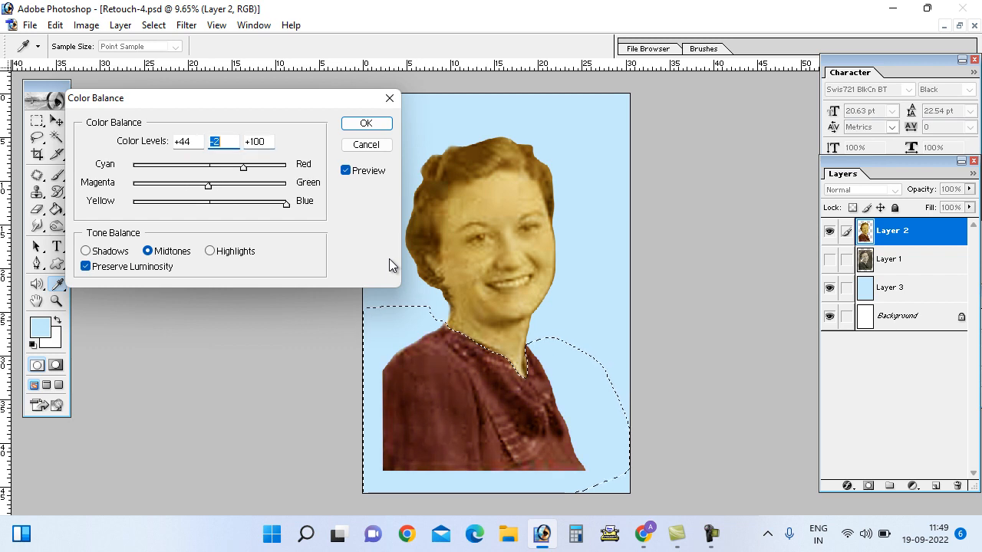
pyautogui.click(366, 123)
# Shift the dress to a muted purplish brown with a second midtone Color Balance of -82, -40 and -35.
pyautogui.click(86, 25)
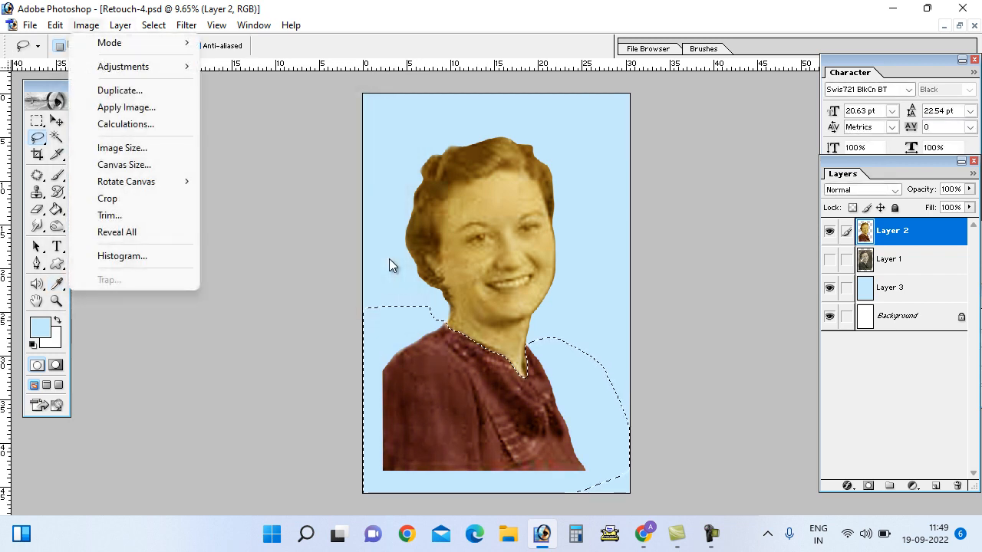
pyautogui.moveTo(124, 67)
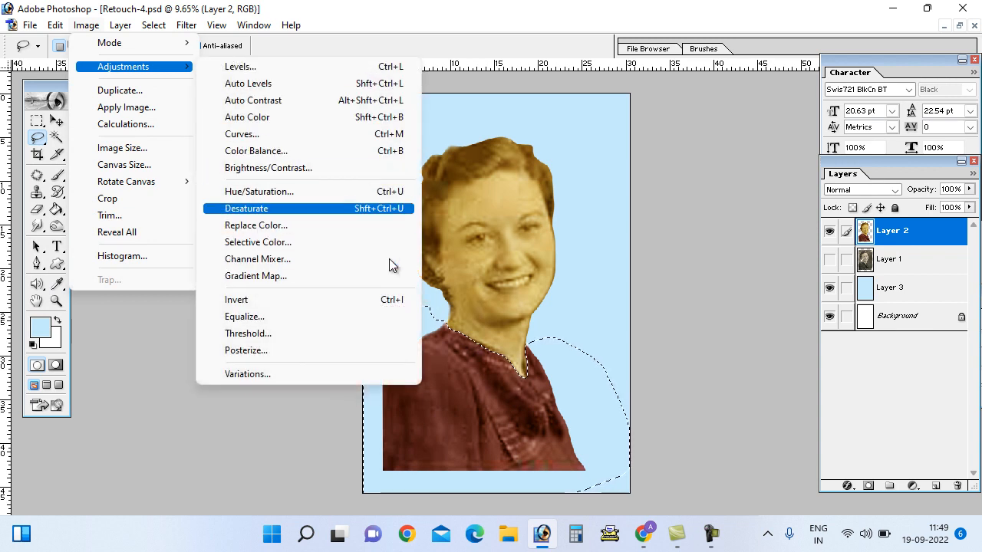
pyautogui.click(255, 151)
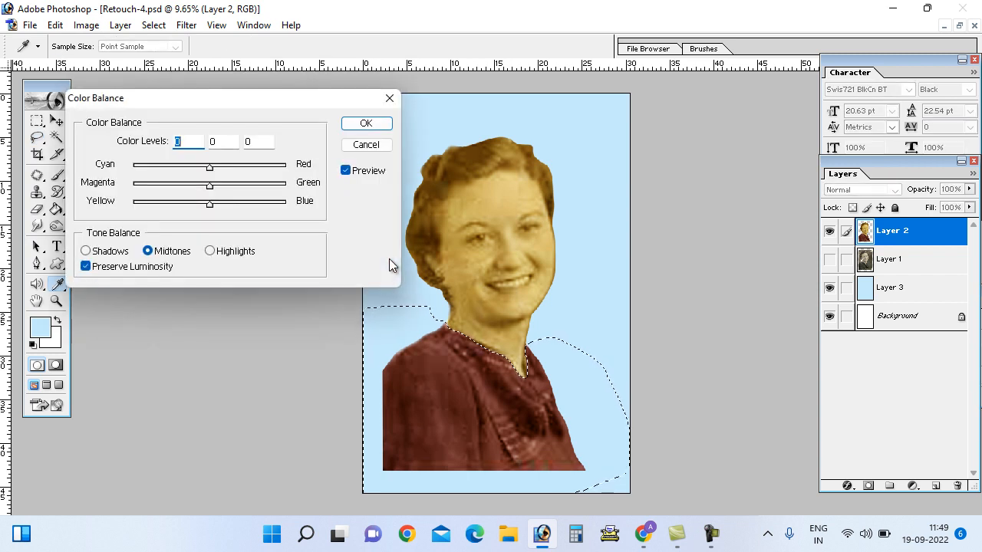
pyautogui.moveTo(209, 167); pyautogui.dragTo(147, 167)
pyautogui.moveTo(209, 185); pyautogui.dragTo(182, 204)
pyautogui.press('Tab')
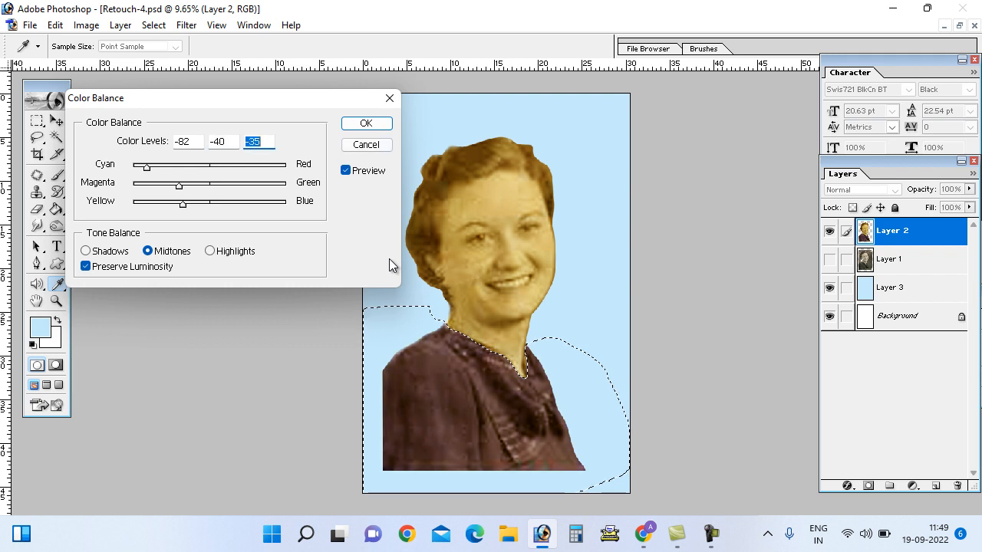
pyautogui.press('Return')
pyautogui.press('l')
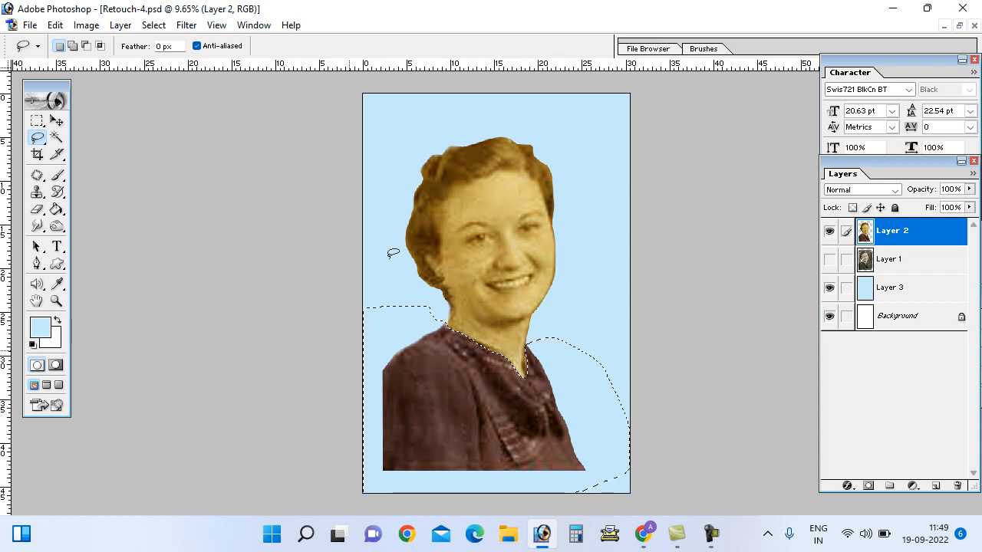
# Save the dress selection as a new channel named Dress and deselect it.
pyautogui.hotkey('alt', 's')
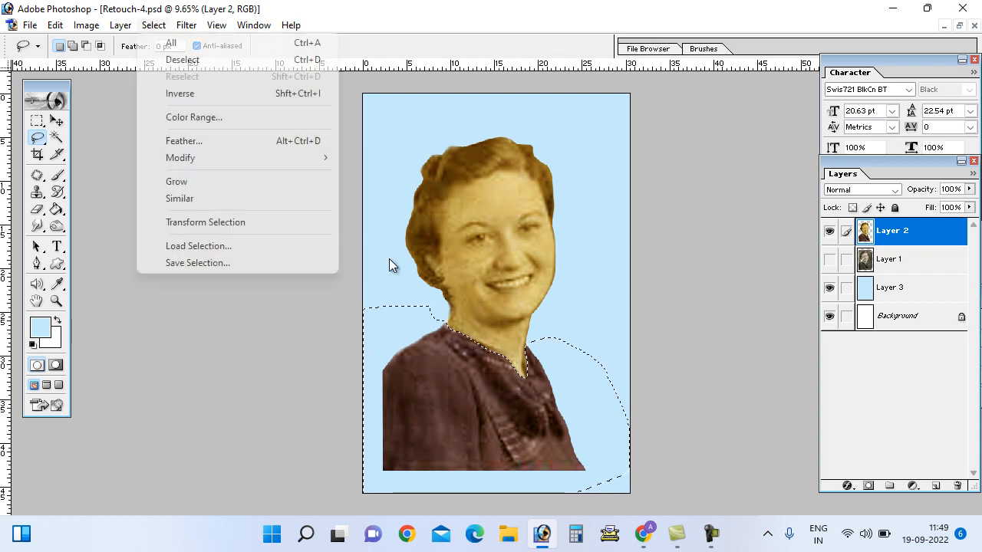
pyautogui.press('Down')
pyautogui.press('Down')
pyautogui.press('Down')
pyautogui.press('Down')
pyautogui.press('Down')
pyautogui.press('Down')
pyautogui.press('Down')
pyautogui.press('Down')
pyautogui.press('Down')
pyautogui.press('Down')
pyautogui.press('Return')
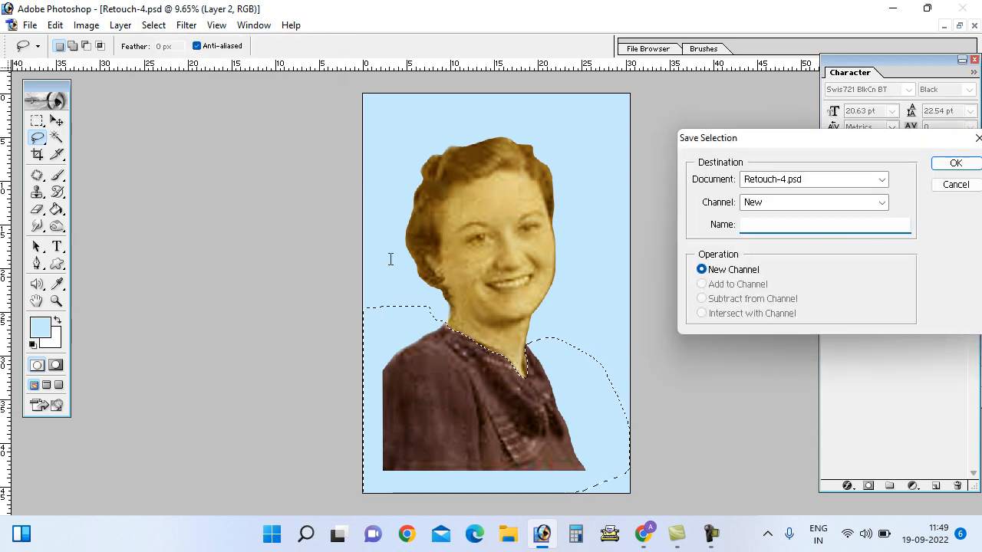
pyautogui.write('Dress')
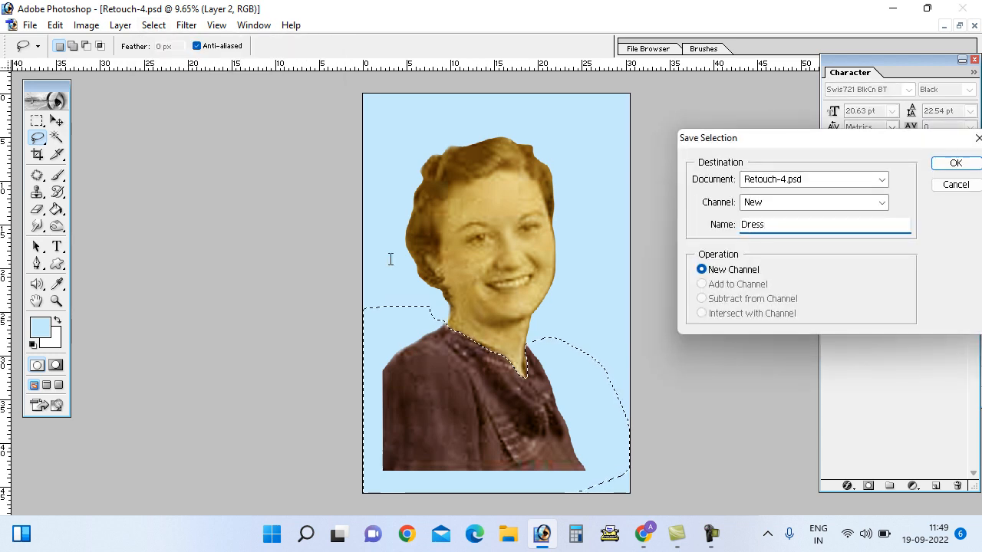
pyautogui.press('Return')
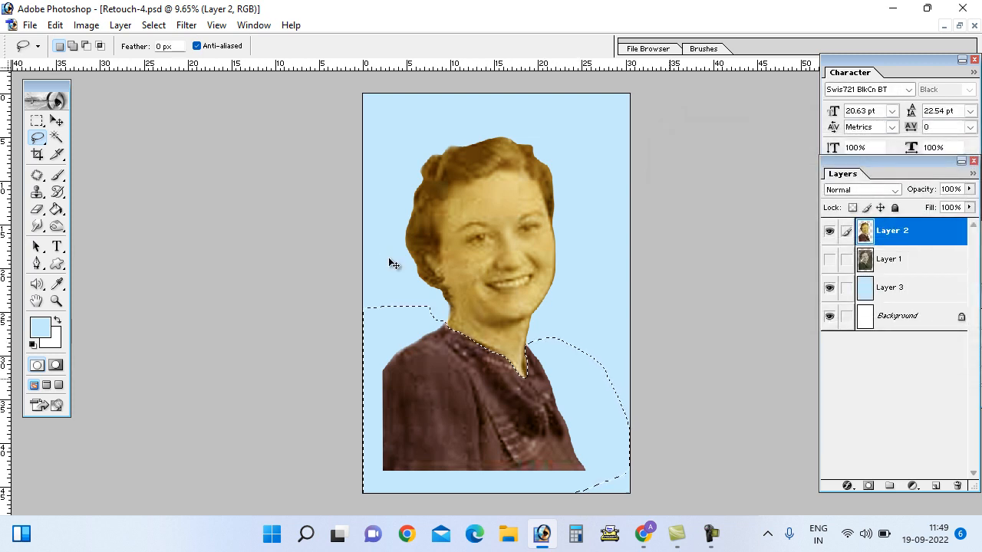
pyautogui.hotkey('ctrl', 'd')
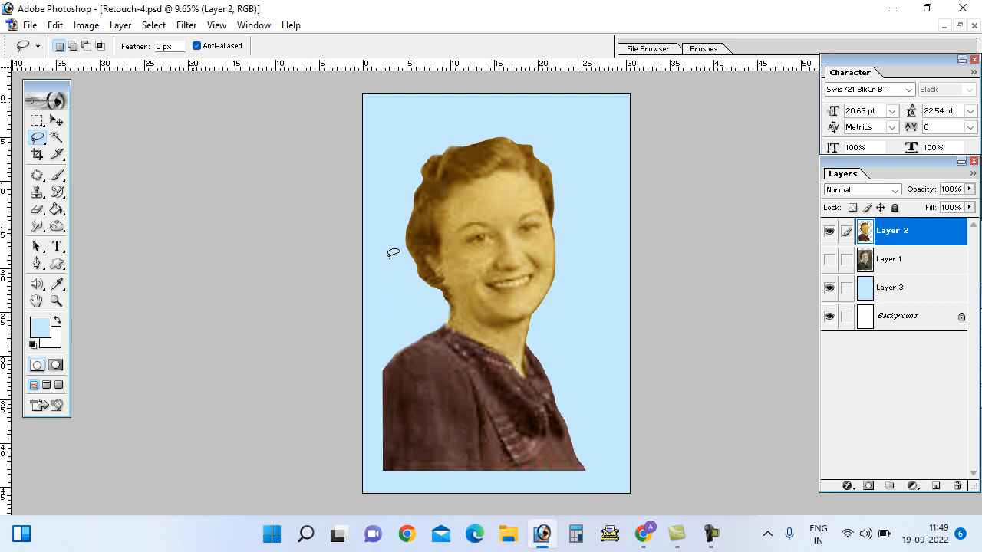
# Load the saved Dress channel as a new selection, and deselect it again.
pyautogui.click(121, 25)
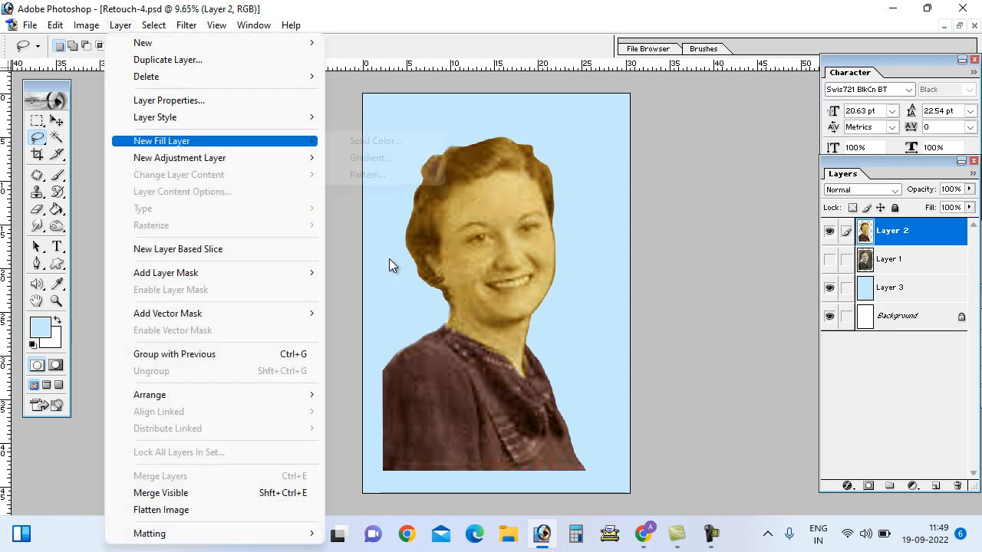
pyautogui.moveTo(153, 25)
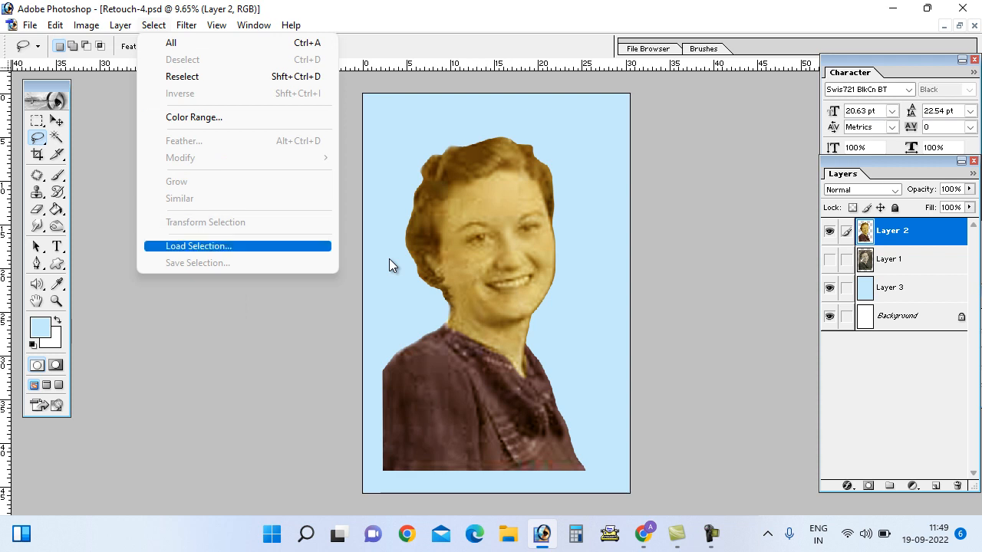
pyautogui.click(198, 245)
pyautogui.click(872, 172)
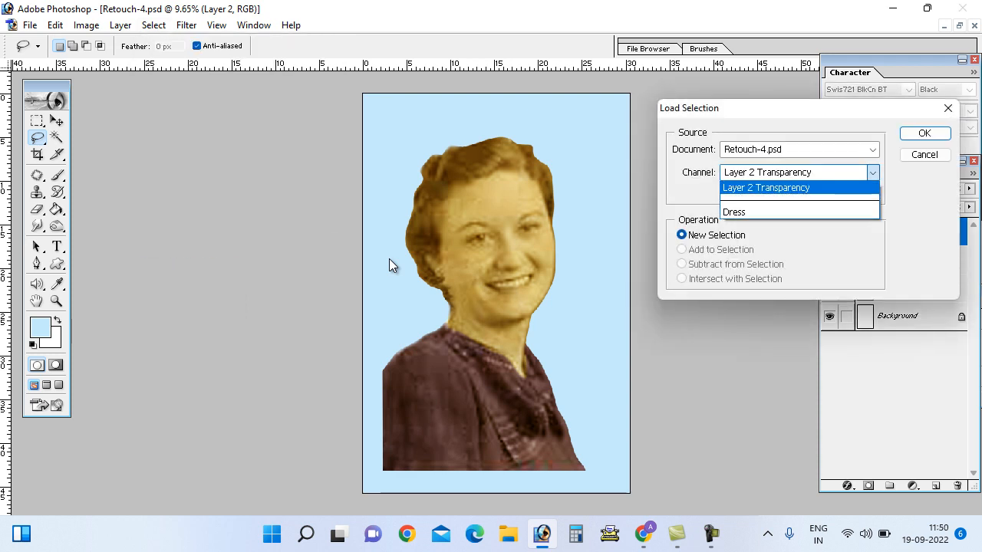
pyautogui.click(733, 212)
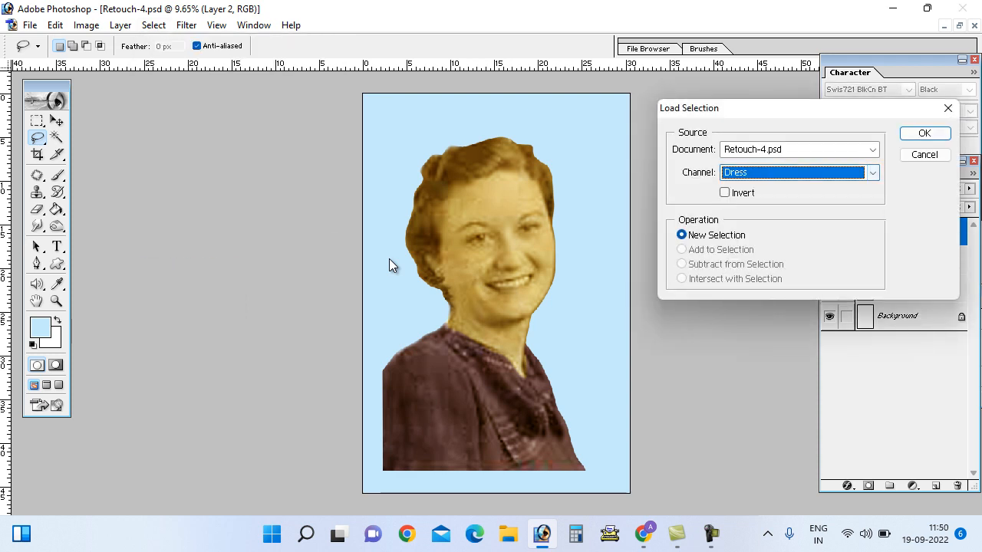
pyautogui.click(924, 133)
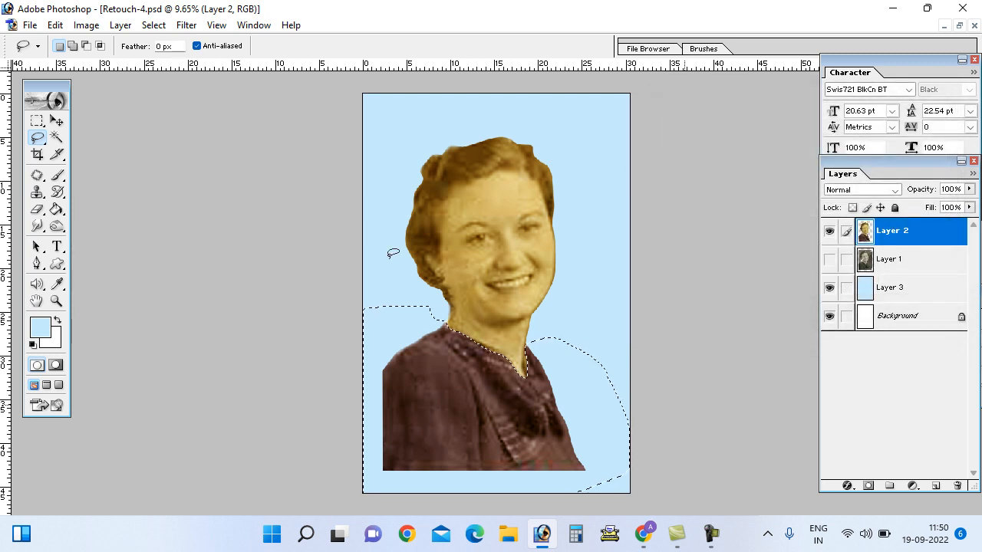
pyautogui.hotkey('ctrl', 'd')
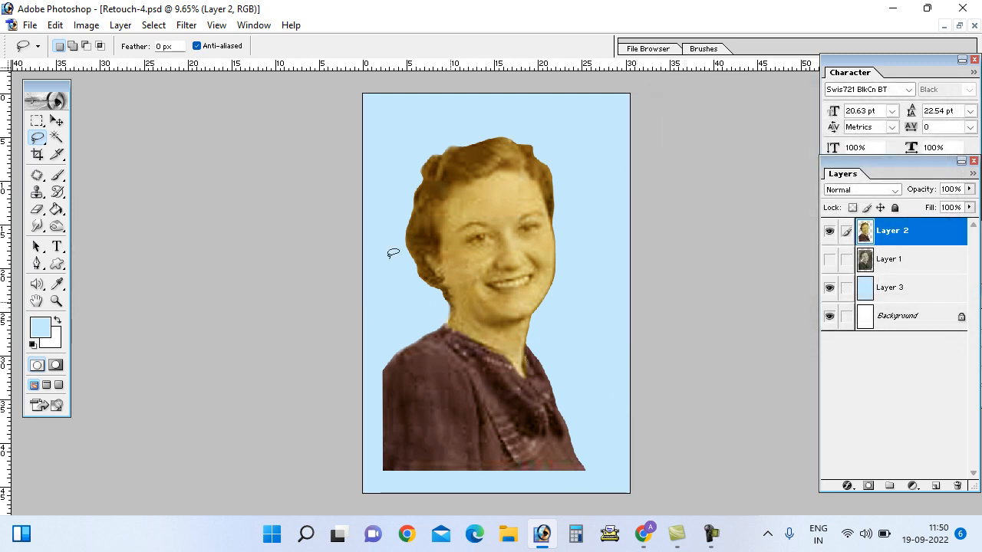
# Lasso the hair along the hairline and loosely around the outside of the head, and feather the selection.
pyautogui.moveTo(444, 288); pyautogui.dragTo(426, 267)
pyautogui.moveTo(446, 253); pyautogui.dragTo(440, 204)
pyautogui.moveTo(553, 228)
pyautogui.mouseDown()
pyautogui.moveTo(580, 219)
pyautogui.moveTo(569, 118)
pyautogui.moveTo(510, 109)
pyautogui.moveTo(432, 141)
pyautogui.moveTo(404, 170)
pyautogui.moveTo(379, 287)
pyautogui.mouseUp()
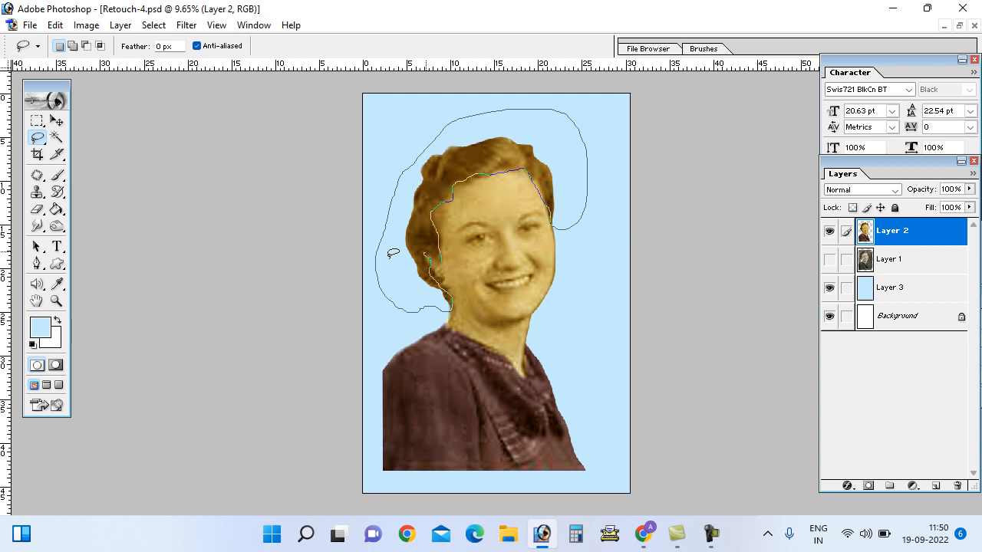
pyautogui.moveTo(390, 256); pyautogui.dragTo(390, 261)
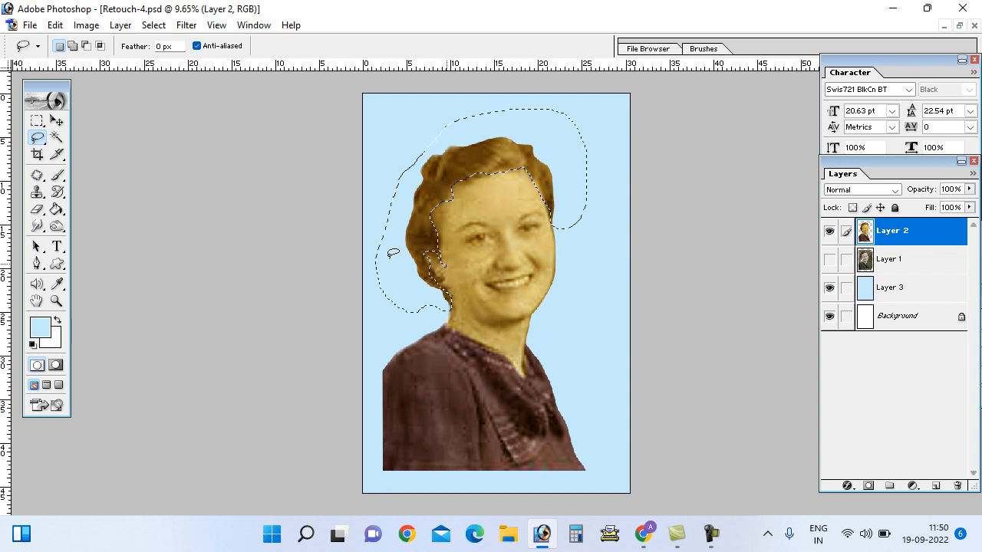
pyautogui.press('Menu')
pyautogui.press('f')
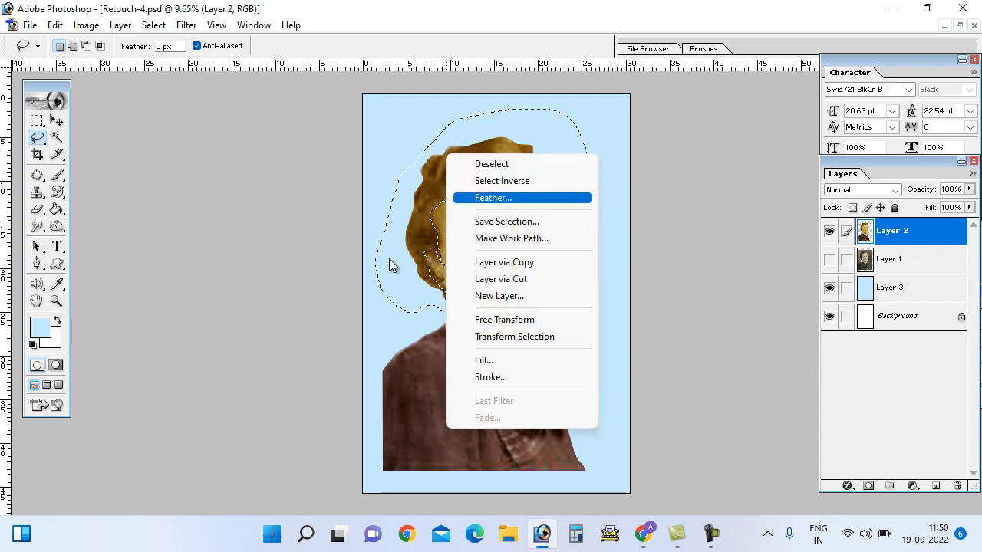
pyautogui.press('Return')
pyautogui.press('Return')
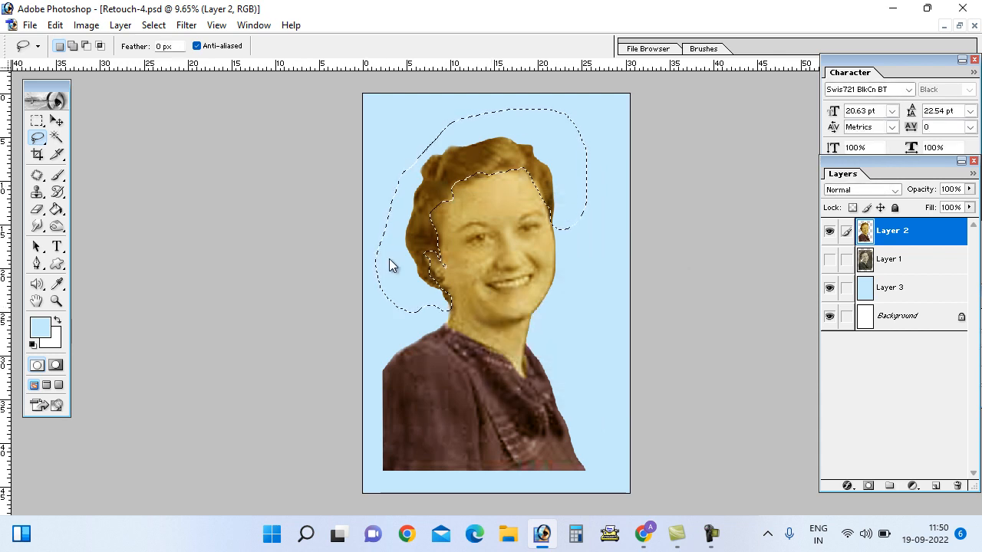
# Deepen the selected hair with Levels, setting the RGB input levels to 58, 1.18 and 255.
pyautogui.hotkey('alt', 'i')
pyautogui.press('Down')
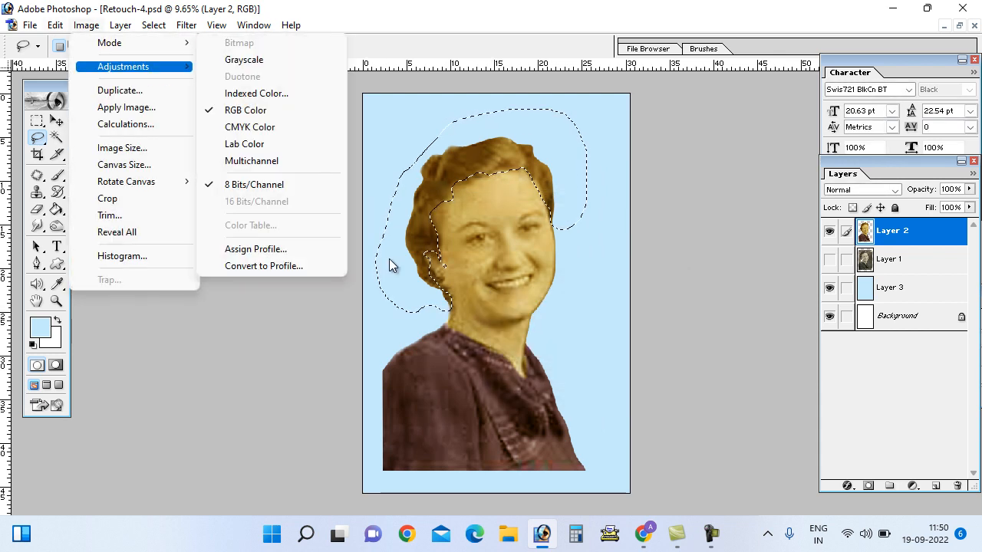
pyautogui.press('Down')
pyautogui.press('Down')
pyautogui.press('Up')
pyautogui.press('Up')
pyautogui.press('Right')
pyautogui.press('Down')
pyautogui.press('Down')
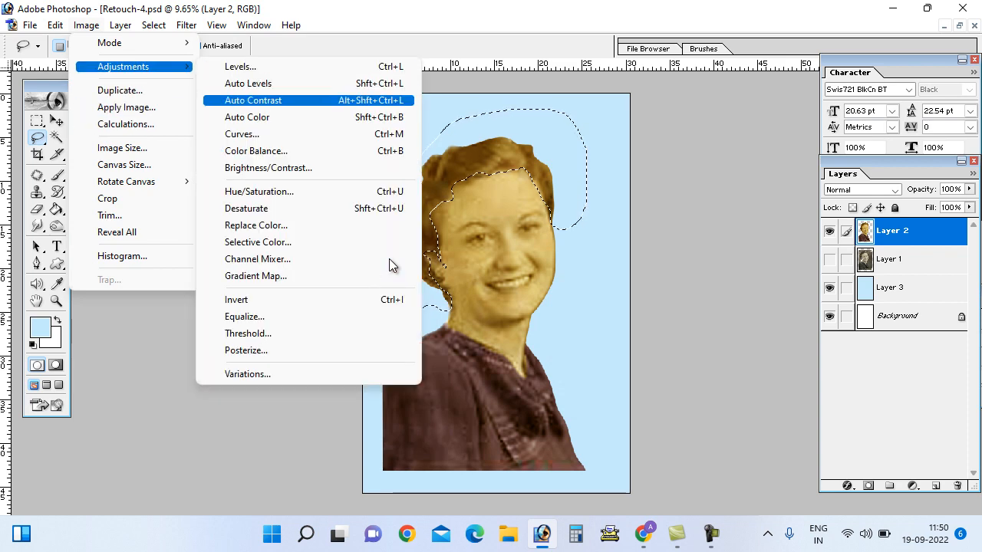
pyautogui.press('Down')
pyautogui.press('Down')
pyautogui.press('Down')
pyautogui.press('Down')
pyautogui.press('Down')
pyautogui.press('Down')
pyautogui.press('Down')
pyautogui.press('Down')
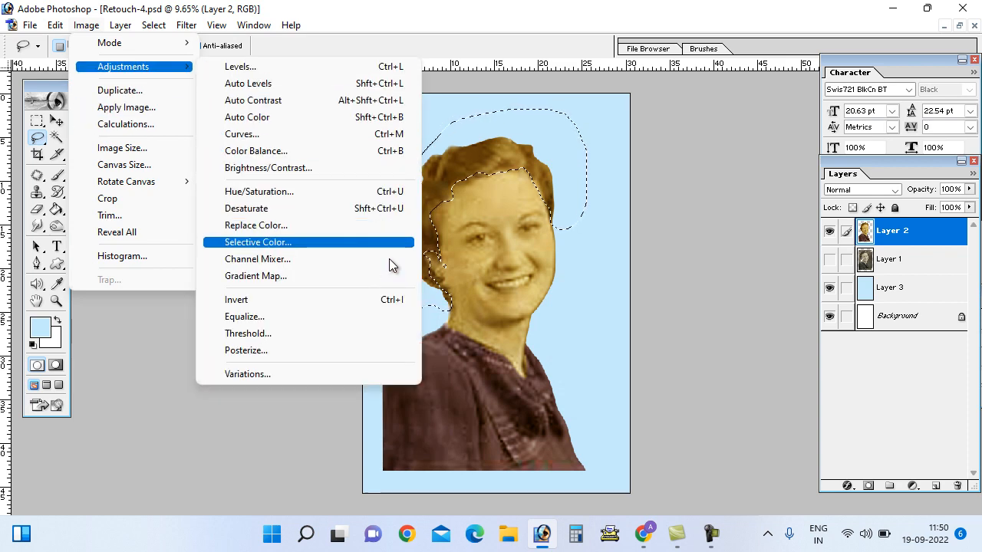
pyautogui.press('Up')
pyautogui.press('Up')
pyautogui.press('Up')
pyautogui.press('Up')
pyautogui.press('Up')
pyautogui.press('Up')
pyautogui.press('Up')
pyautogui.press('Up')
pyautogui.press('Up')
pyautogui.press('Up')
pyautogui.press('Return')
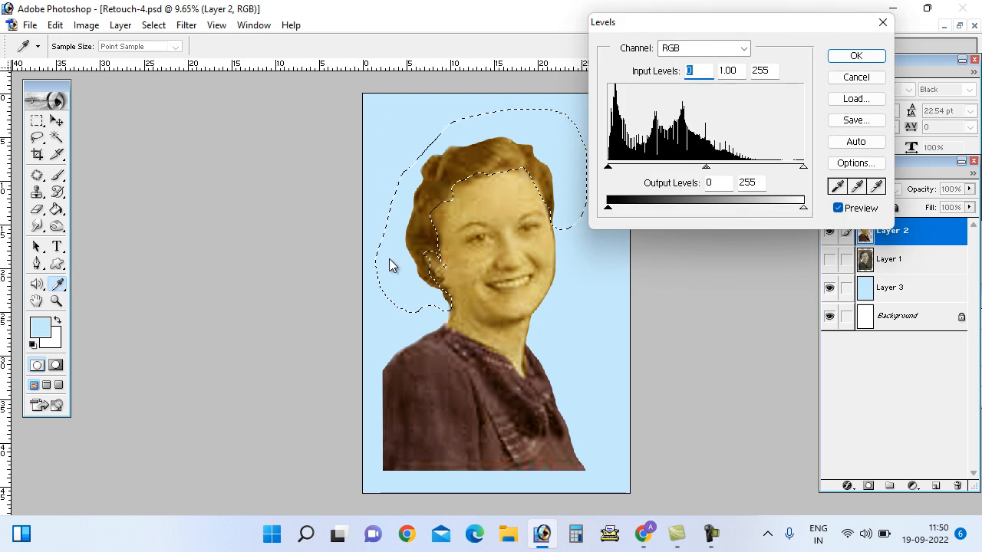
pyautogui.hotkey('shift', 'Up')
pyautogui.hotkey('shift', 'Up')
pyautogui.hotkey('shift', 'Up')
pyautogui.hotkey('shift', 'Up')
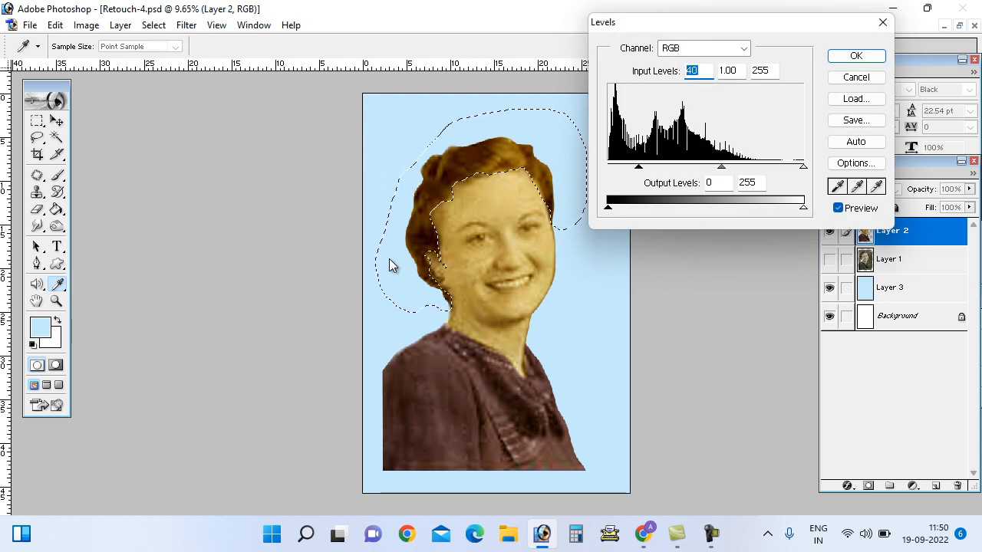
pyautogui.moveTo(721, 166); pyautogui.dragTo(711, 166)
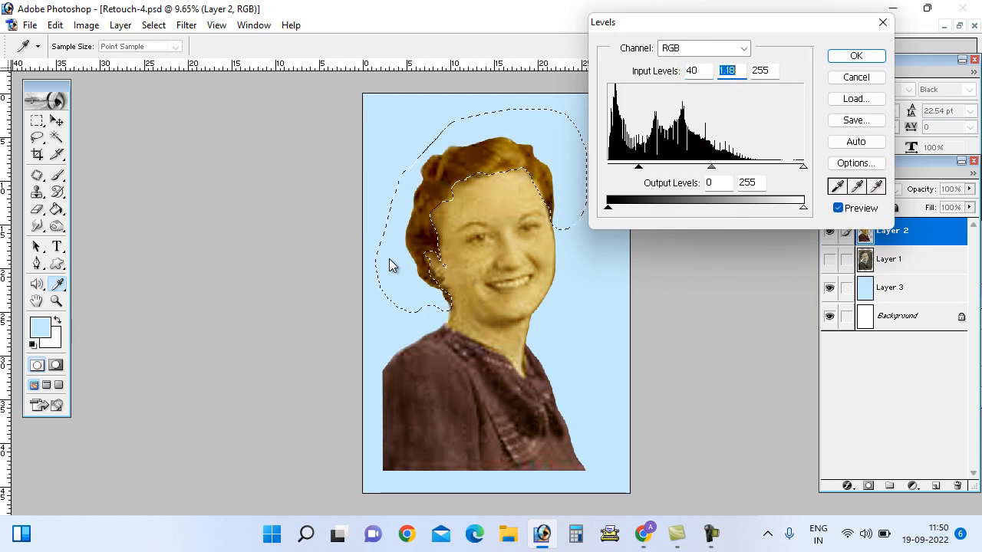
pyautogui.moveTo(638, 166); pyautogui.dragTo(652, 166)
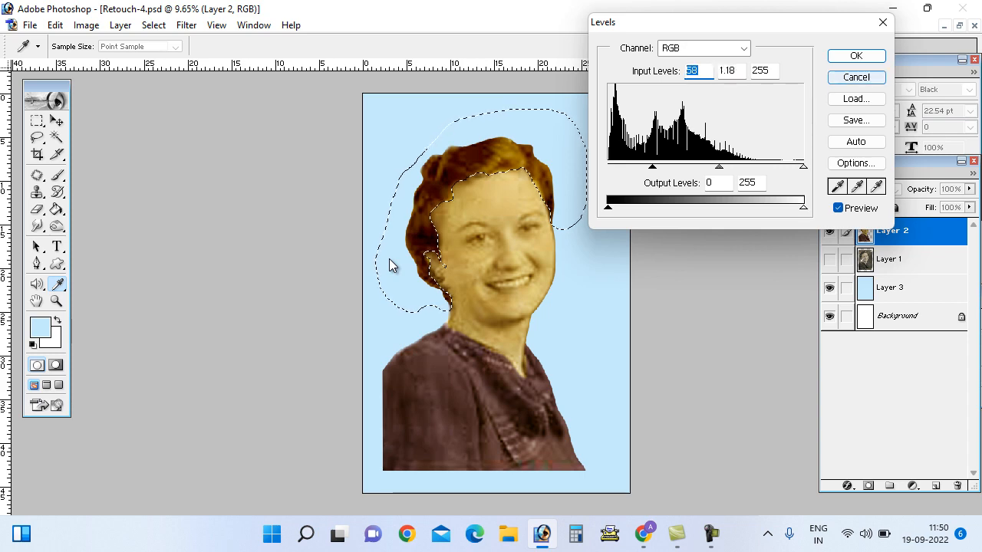
pyautogui.click(856, 56)
# Darken the selected hair with Brightness/Contrast, setting brightness to -22 and contrast to +23.
pyautogui.click(86, 25)
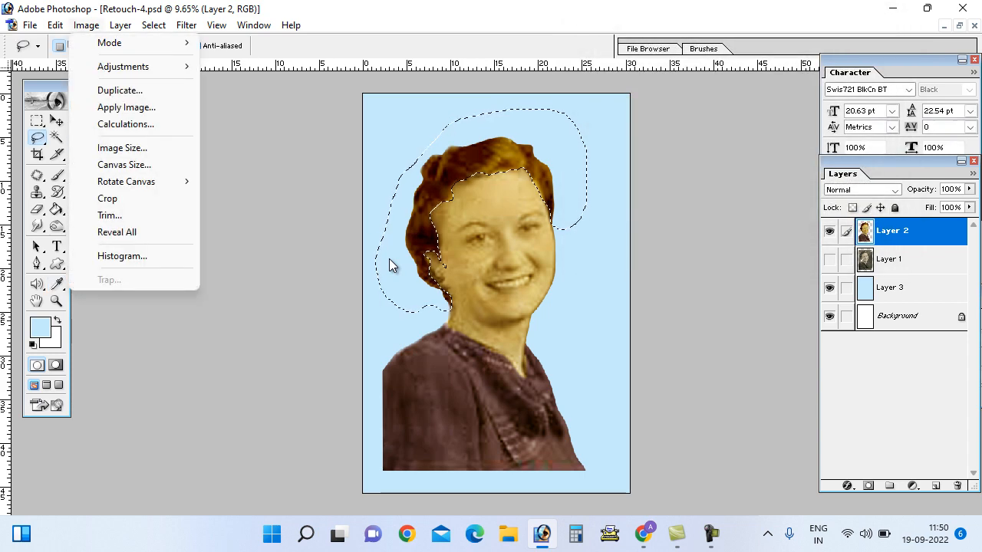
pyautogui.moveTo(123, 67)
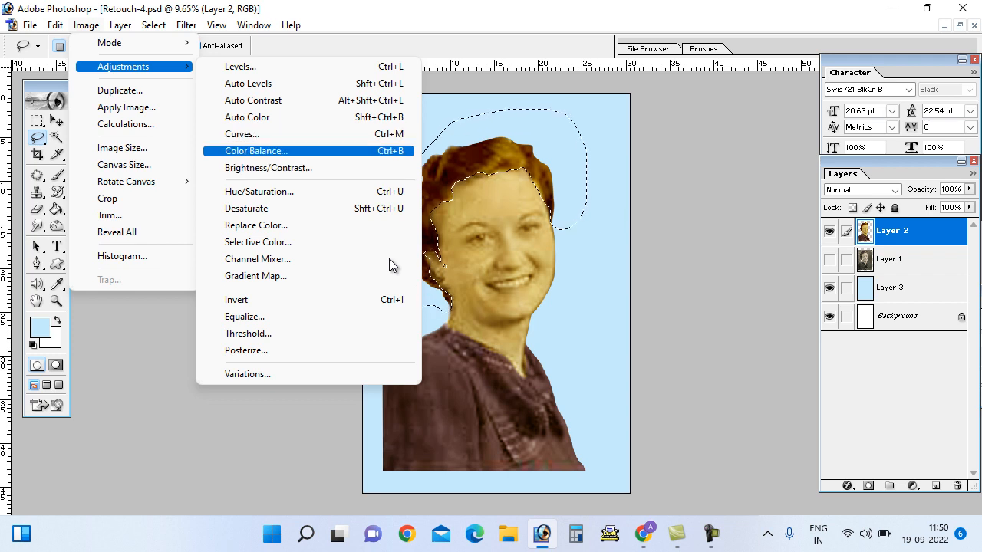
pyautogui.press('Down')
pyautogui.press('Return')
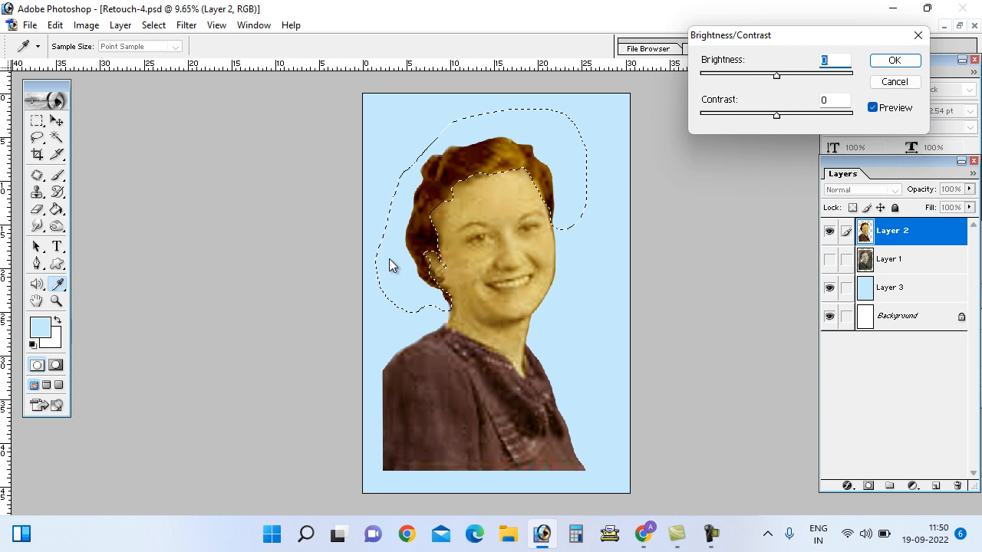
pyautogui.moveTo(777, 75); pyautogui.dragTo(759, 75)
pyautogui.moveTo(776, 113); pyautogui.dragTo(796, 114)
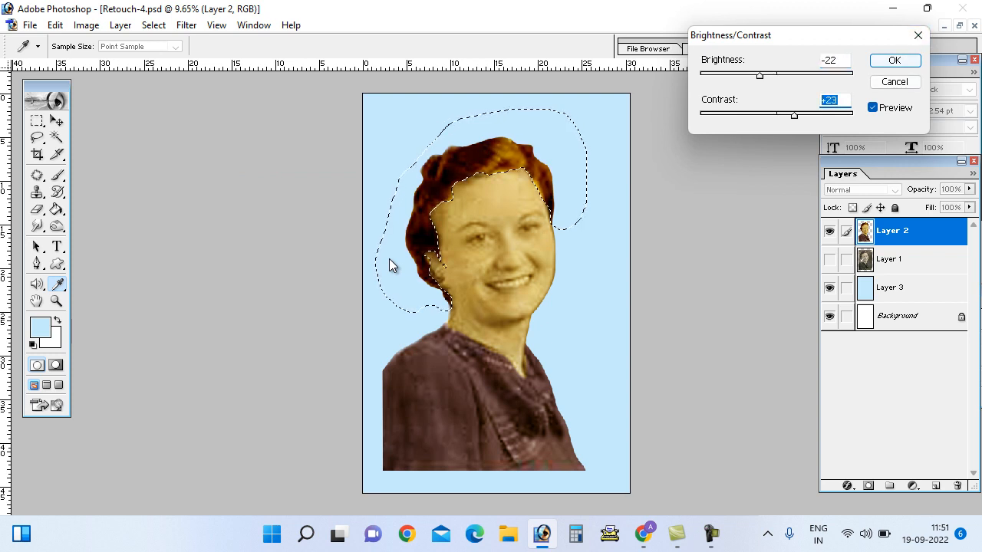
pyautogui.click(895, 60)
# Save the hair selection as a new channel named hair and deselect it.
pyautogui.click(153, 25)
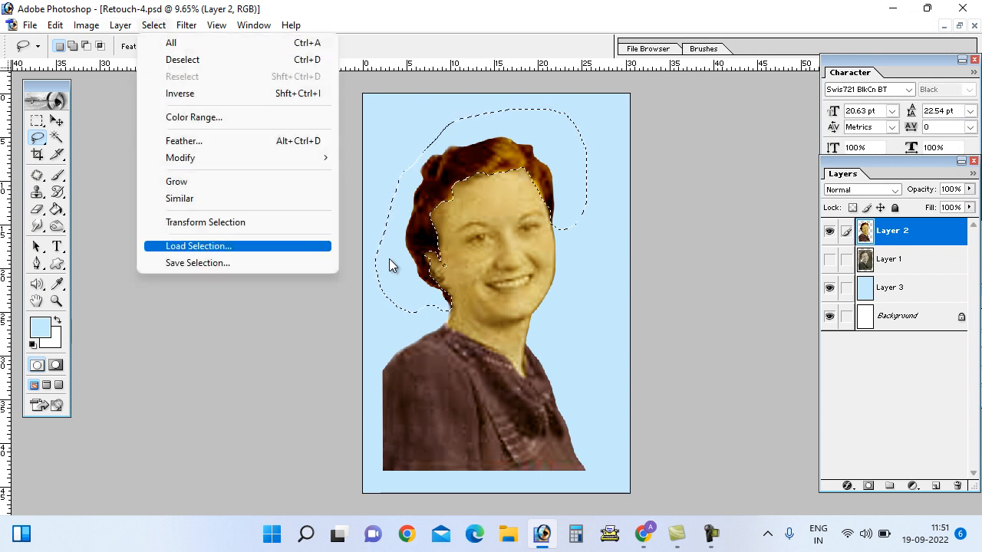
pyautogui.press('Return')
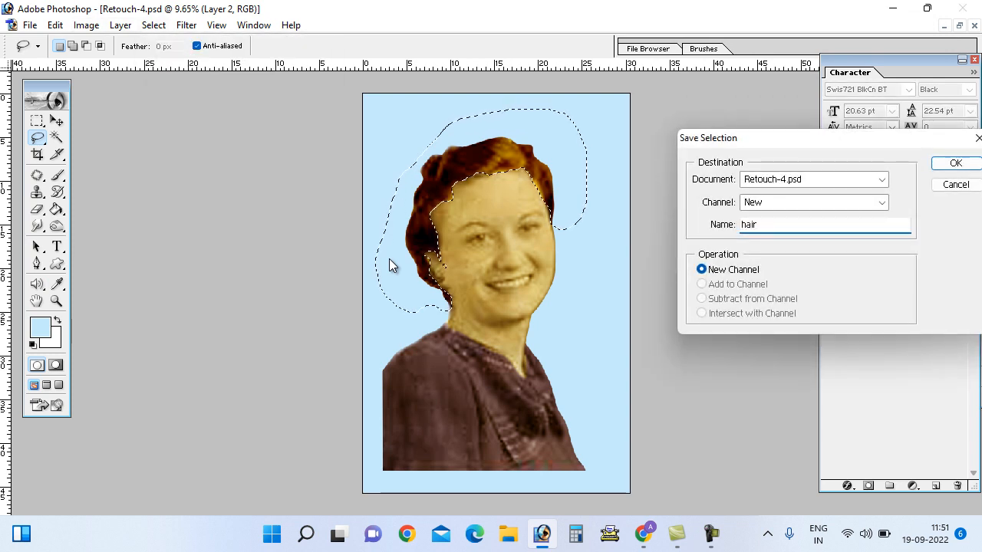
pyautogui.press('Return')
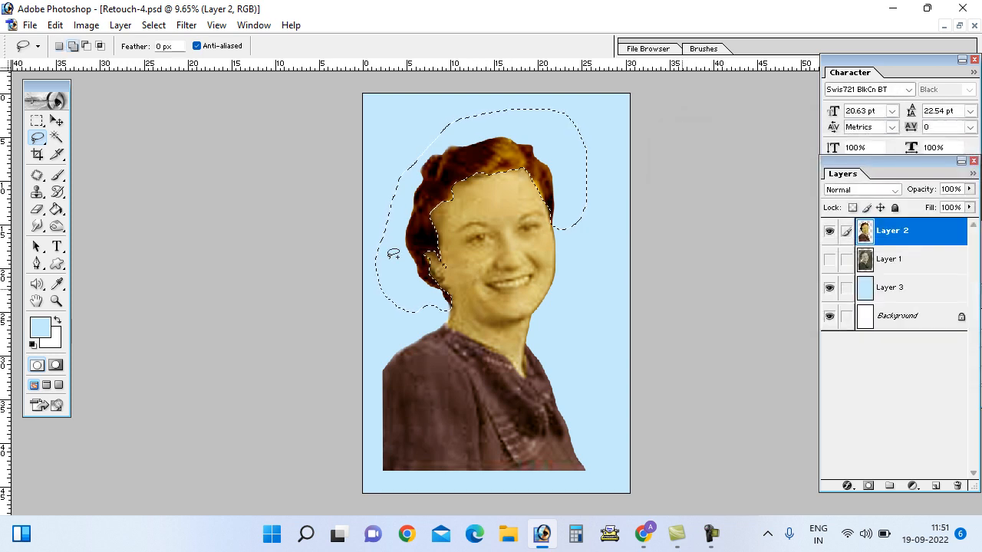
pyautogui.press('d')
pyautogui.press('shift')
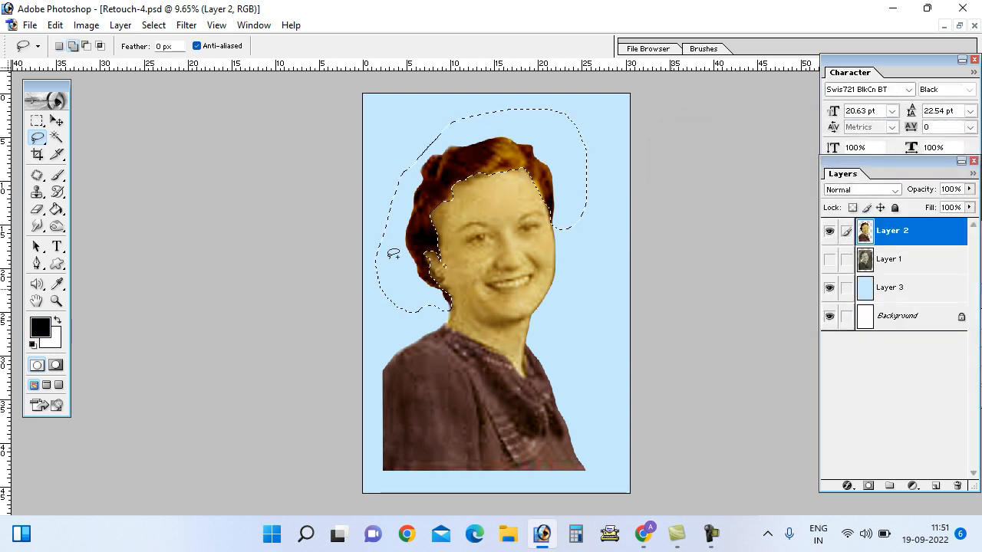
pyautogui.press('s')
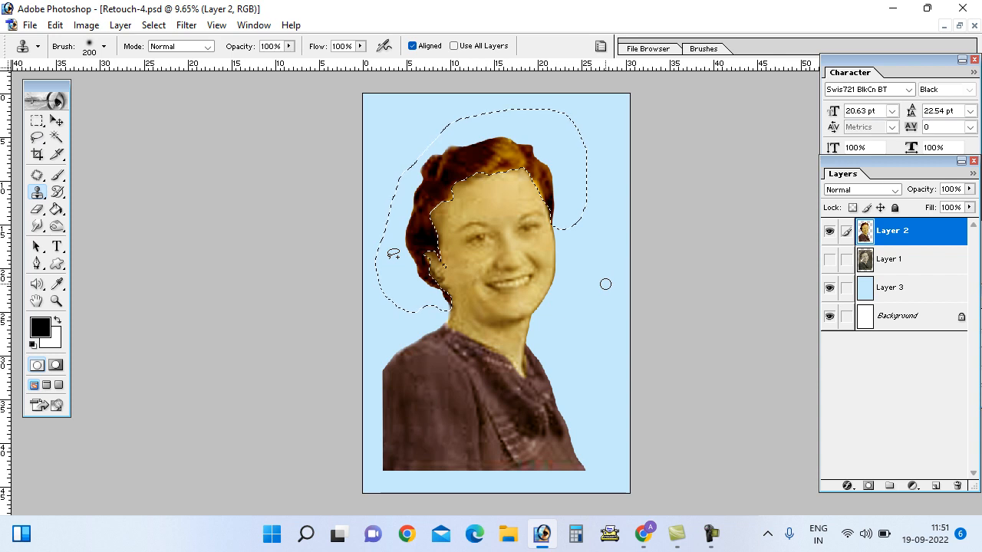
pyautogui.hotkey('ctrl', 'd')
# Lasso both of the woman's eyebrows closely along their outlines as one combined selection.
pyautogui.press('z')
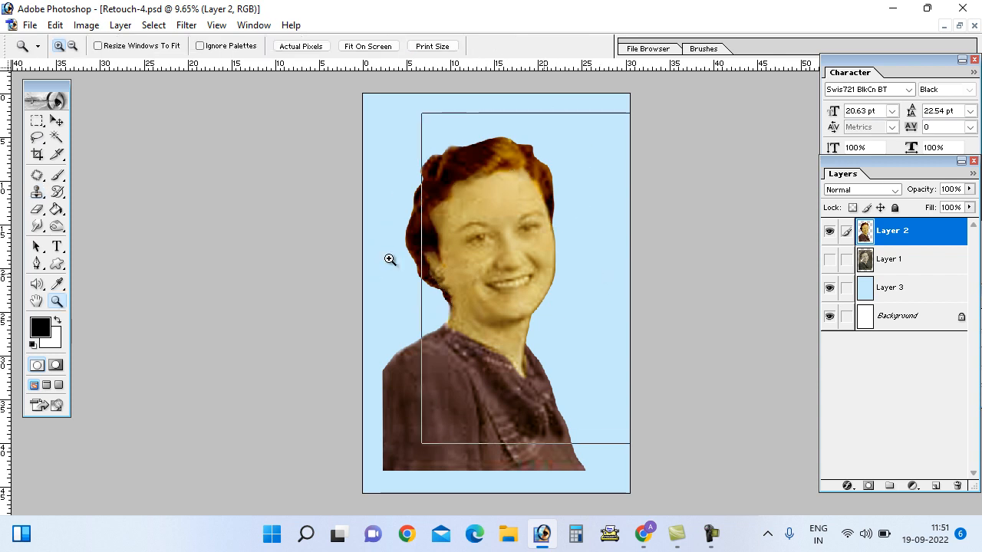
pyautogui.click(390, 259)
pyautogui.click(390, 259)
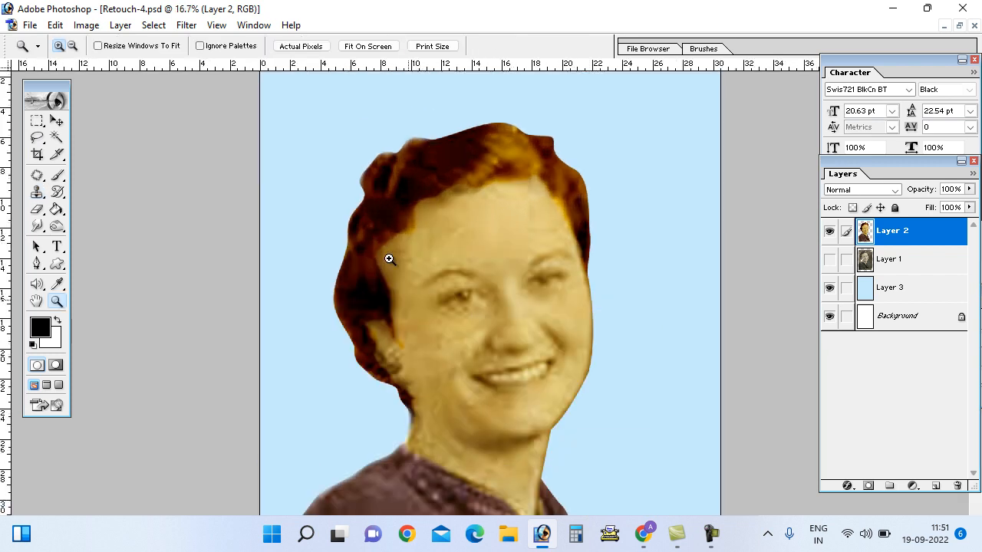
pyautogui.press('j')
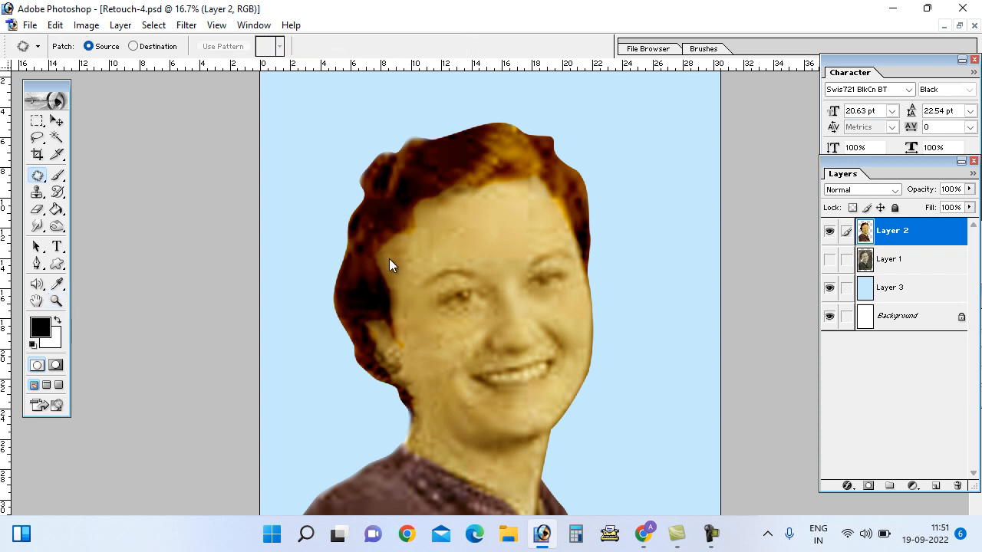
pyautogui.press('l')
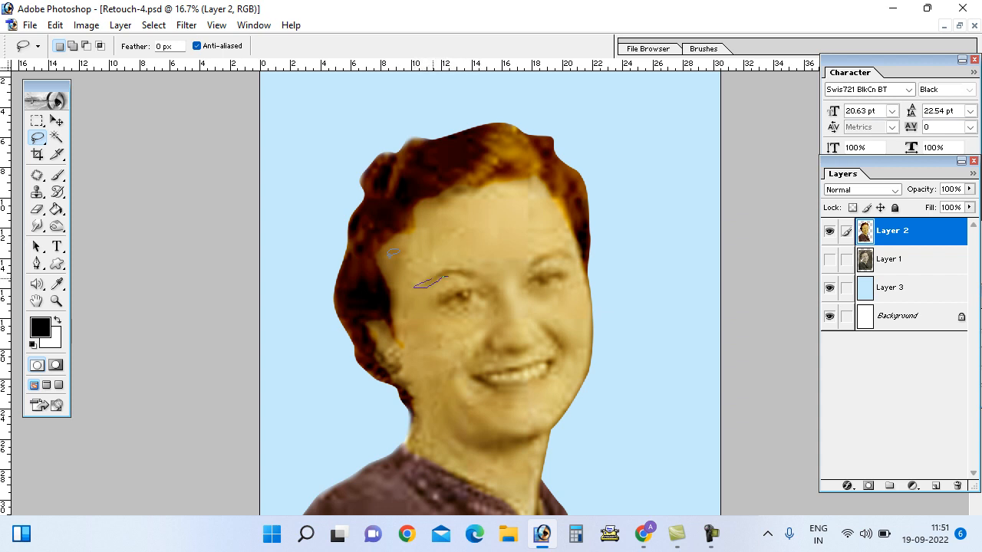
pyautogui.moveTo(466, 270)
pyautogui.mouseDown()
pyautogui.moveTo(477, 278)
pyautogui.moveTo(442, 275)
pyautogui.mouseUp()
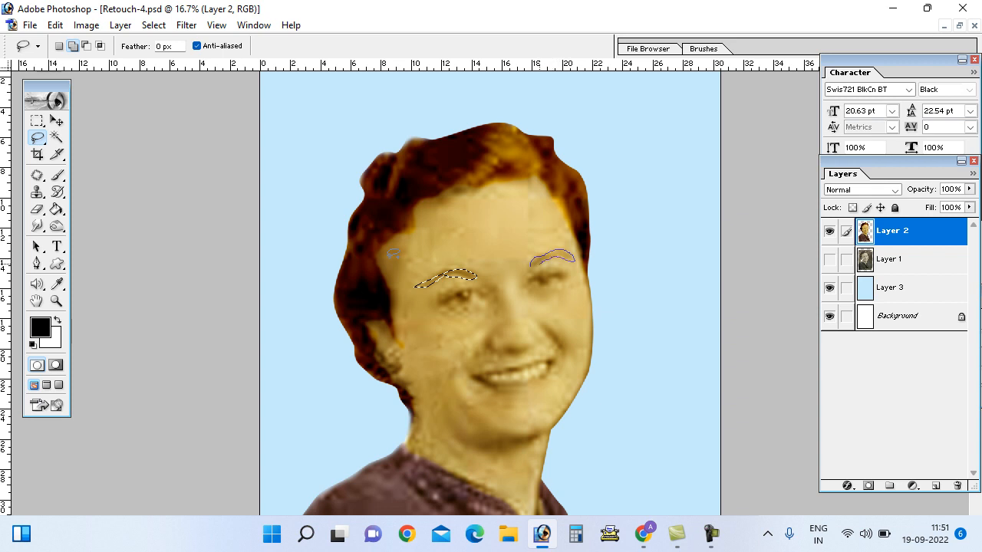
pyautogui.moveTo(540, 265); pyautogui.dragTo(531, 266)
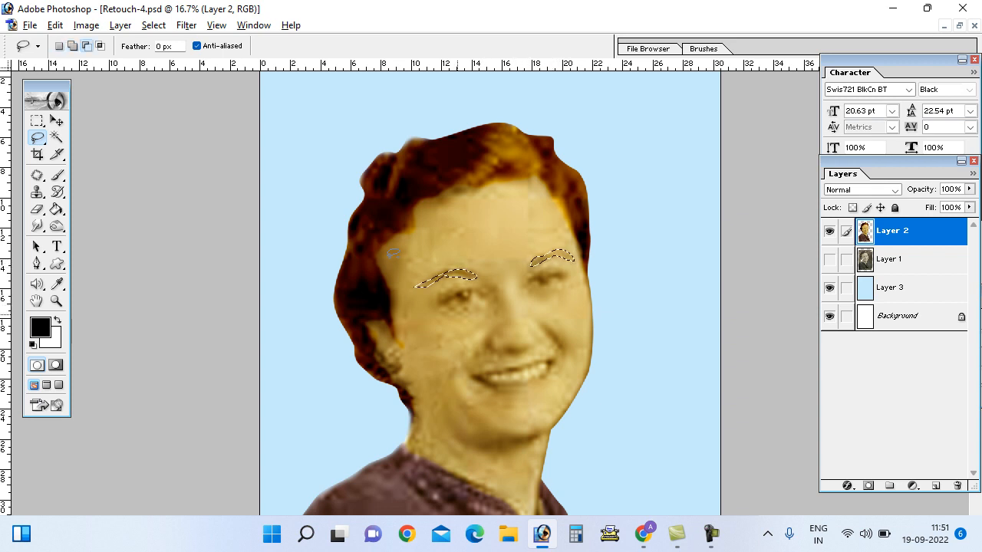
# Darken the selected eyebrows with Brightness/Contrast, using reduced brightness and slightly raised contrast, and deselect them.
pyautogui.hotkey('alt', 'i')
pyautogui.press('a')
pyautogui.press('c')
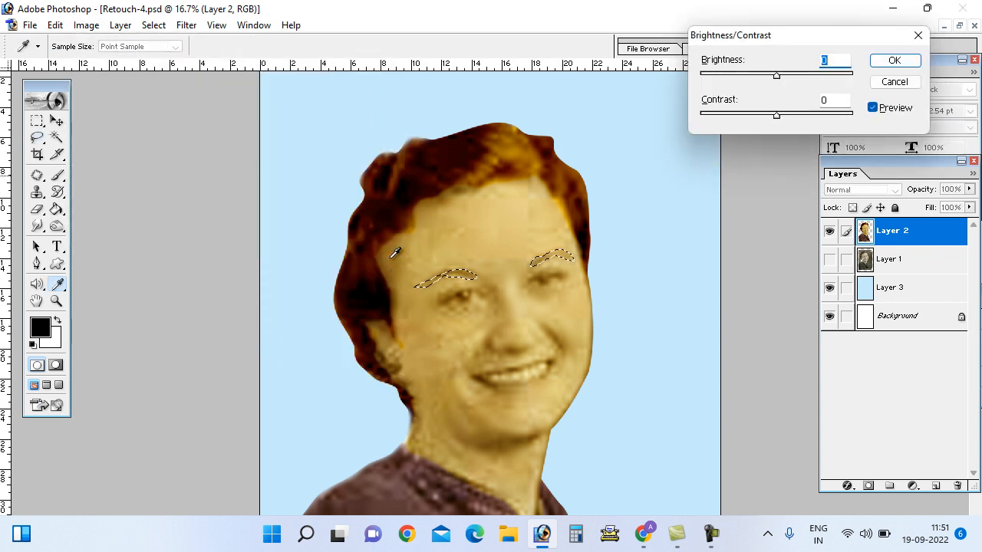
pyautogui.scroll(-5, 390, 260)
pyautogui.scroll(2, 390, 260)
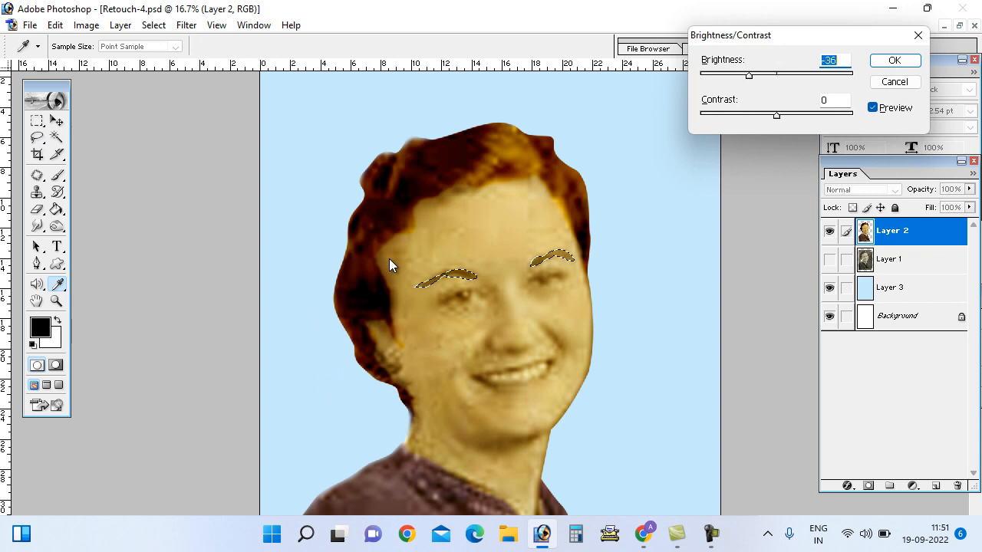
pyautogui.press('Up')
pyautogui.press('Up')
pyautogui.press('Up')
pyautogui.press('Up')
pyautogui.press('Up')
pyautogui.press('Up')
pyautogui.press('Up')
pyautogui.press('Up')
pyautogui.press('Up')
pyautogui.press('Up')
pyautogui.press('Up')
pyautogui.press('Up')
pyautogui.press('Tab')
pyautogui.press('Up')
pyautogui.press('Up')
pyautogui.press('Up')
pyautogui.press('Up')
pyautogui.press('Up')
pyautogui.press('Up')
pyautogui.press('Up')
pyautogui.press('Up')
pyautogui.press('Up')
pyautogui.press('Up')
pyautogui.press('Up')
pyautogui.press('Up')
pyautogui.press('Up')
pyautogui.press('Up')
pyautogui.press('Up')
pyautogui.press('Up')
pyautogui.press('Up')
pyautogui.press('Up')
pyautogui.press('Up')
pyautogui.press('Up')
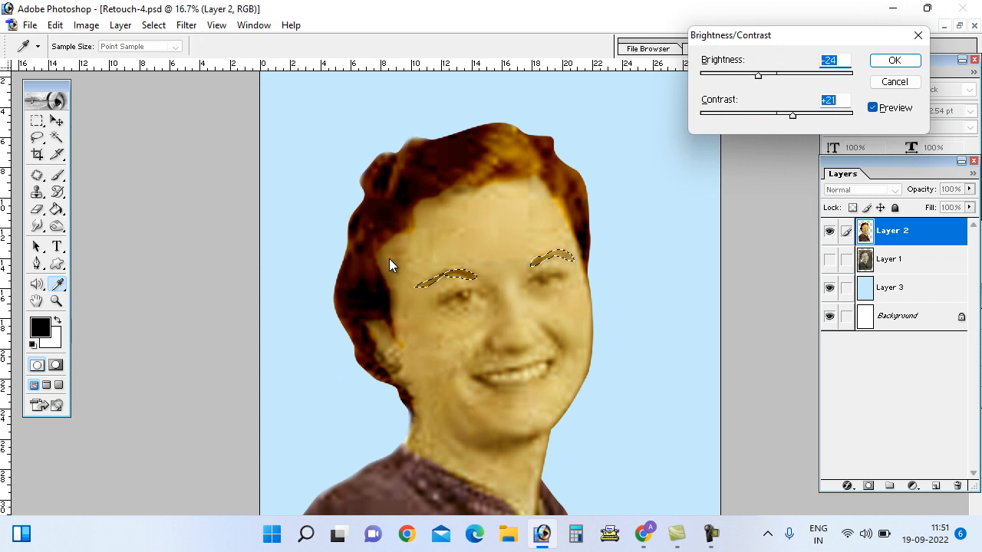
pyautogui.hotkey('shift', 'Tab')
pyautogui.press('Up')
pyautogui.press('Up')
pyautogui.press('Up')
pyautogui.press('Up')
pyautogui.press('Up')
pyautogui.press('Up')
pyautogui.press('Up')
pyautogui.press('Up')
pyautogui.press('Up')
pyautogui.press('Up')
pyautogui.press('Up')
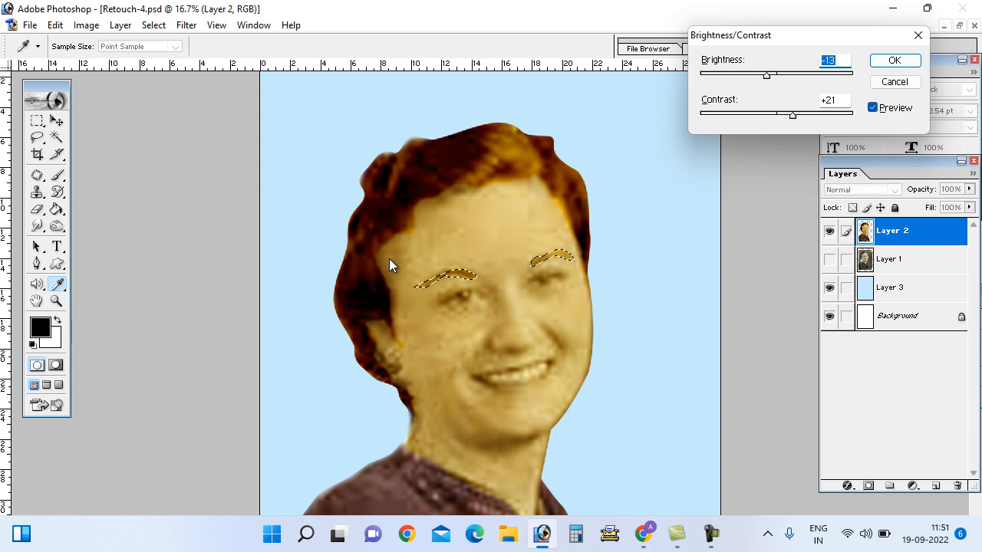
pyautogui.press('Tab')
pyautogui.press('Down')
pyautogui.press('Down')
pyautogui.press('Down')
pyautogui.press('Down')
pyautogui.press('Down')
pyautogui.press('Down')
pyautogui.press('Down')
pyautogui.press('Down')
pyautogui.press('Down')
pyautogui.press('Down')
pyautogui.press('Down')
pyautogui.press('Down')
pyautogui.press('Down')
pyautogui.press('Down')
pyautogui.press('Down')
pyautogui.hotkey('shift', 'Tab')
pyautogui.press('Down')
pyautogui.press('Down')
pyautogui.press('Down')
pyautogui.press('Down')
pyautogui.press('Down')
pyautogui.press('Down')
pyautogui.press('Down')
pyautogui.press('Down')
pyautogui.press('Down')
pyautogui.press('Down')
pyautogui.press('Down')
pyautogui.press('Down')
pyautogui.press('Down')
pyautogui.press('Down')
pyautogui.press('Down')
pyautogui.press('Down')
pyautogui.press('Down')
pyautogui.press('Down')
pyautogui.press('Down')
pyautogui.press('Down')
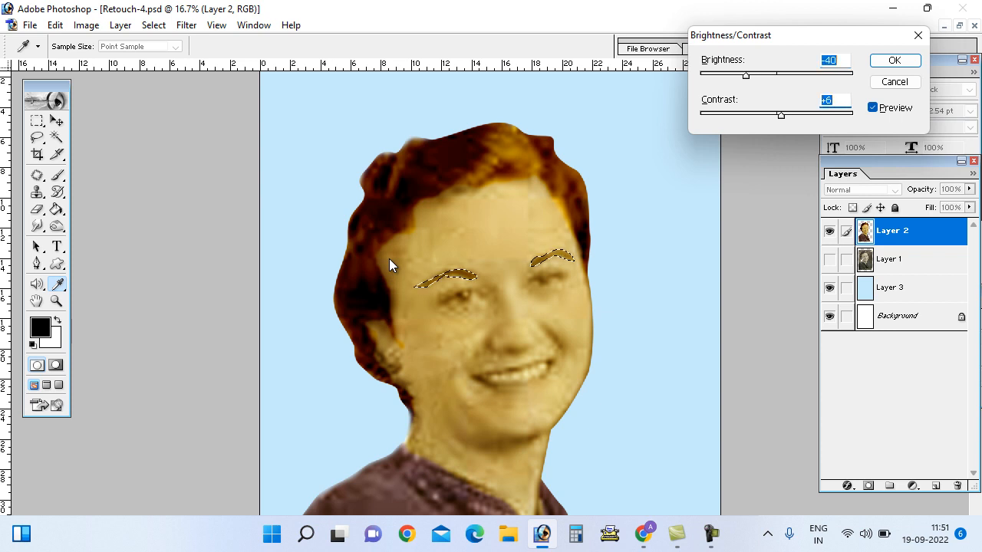
pyautogui.press('Up')
pyautogui.press('Up')
pyautogui.press('Up')
pyautogui.press('Up')
pyautogui.press('Up')
pyautogui.press('Up')
pyautogui.press('Up')
pyautogui.press('Up')
pyautogui.press('Up')
pyautogui.press('Return')
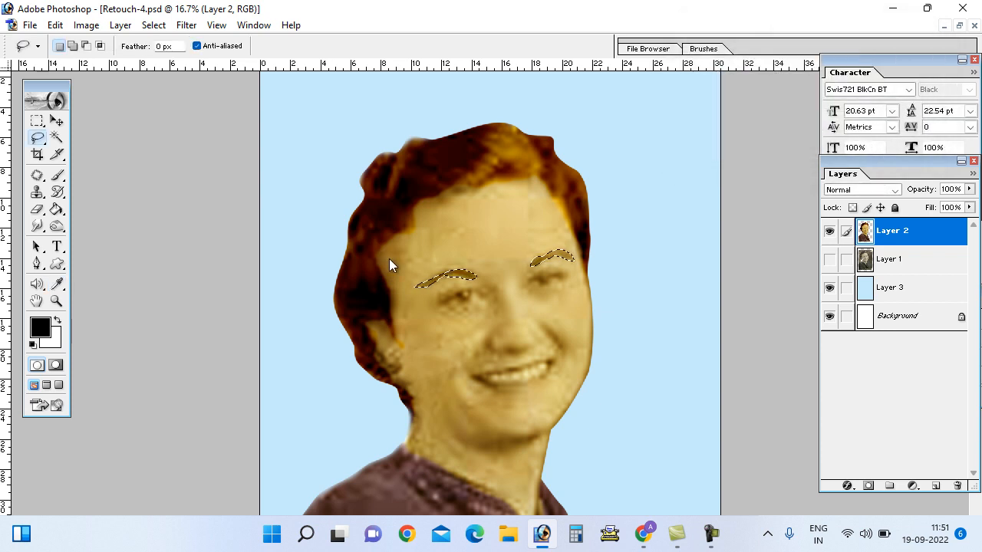
pyautogui.hotkey('ctrl', 'd')
# Lasso both eyes along the lids and lashes as one selection and feather it by 2 pixels.
pyautogui.moveTo(534, 282); pyautogui.dragTo(529, 281)
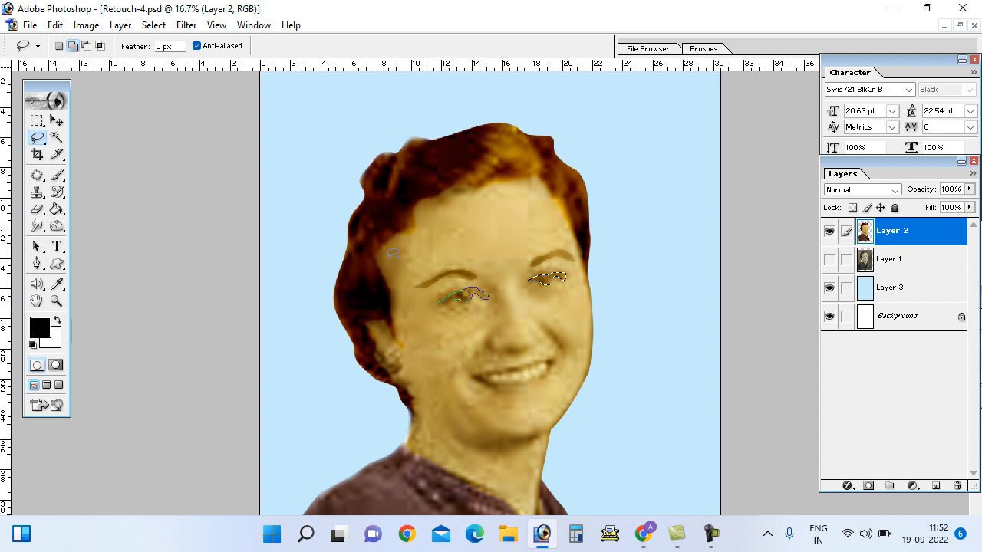
pyautogui.moveTo(441, 304); pyautogui.dragTo(439, 305)
pyautogui.rightClick(467, 299)
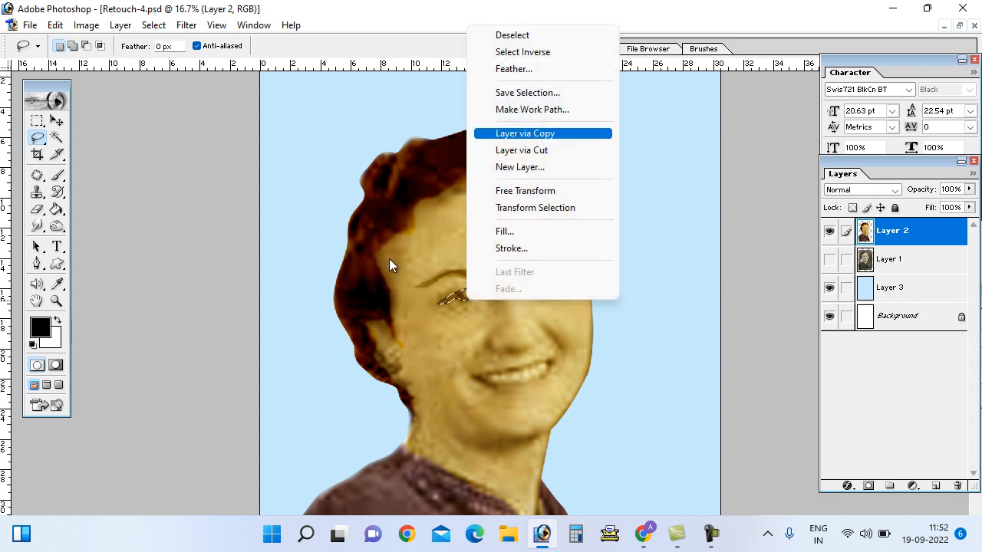
pyautogui.press('Return')
pyautogui.write('3')
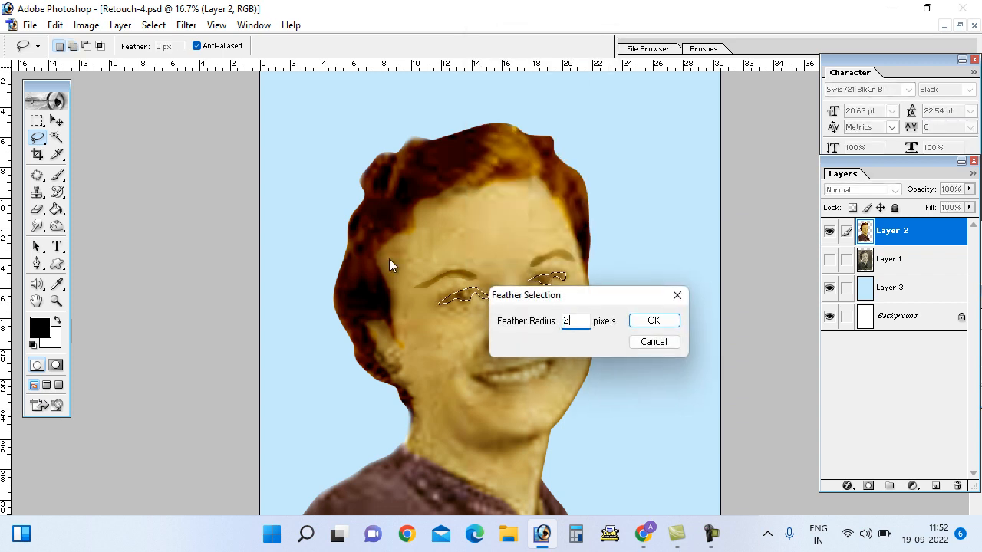
pyautogui.press('Return')
# Darken the selected eyes with Brightness/Contrast, setting brightness to -27, and deselect them.
pyautogui.hotkey('alt', 'i')
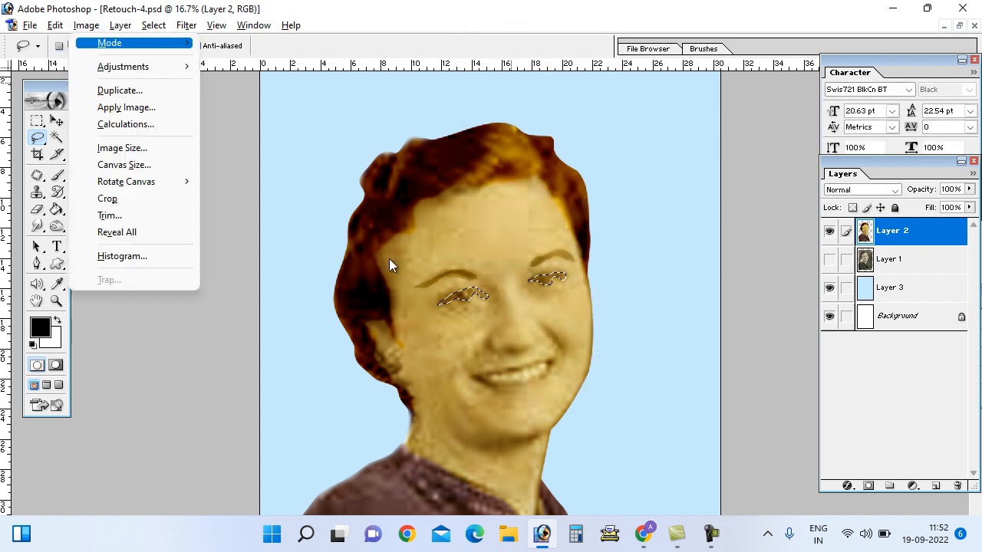
pyautogui.press('a')
pyautogui.press('c')
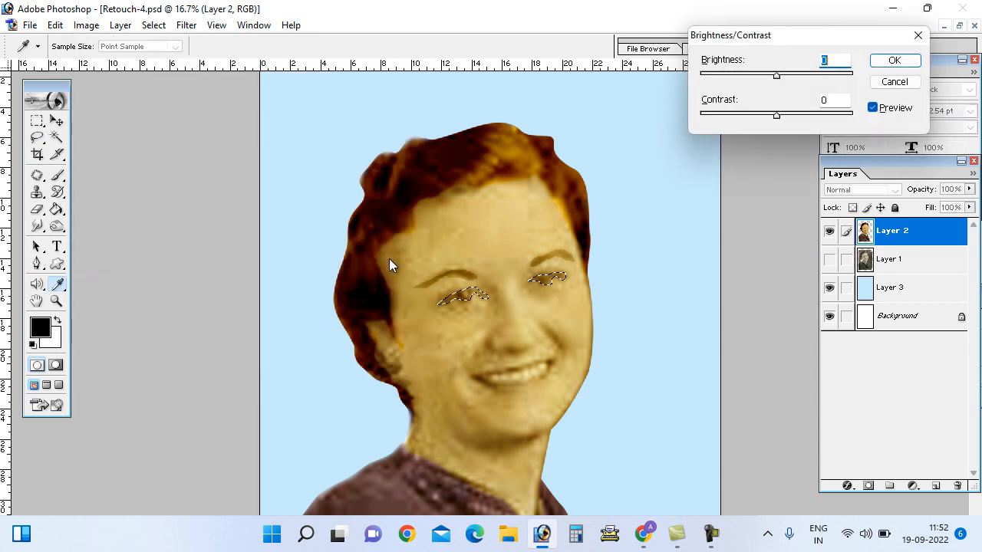
pyautogui.press('Down')
pyautogui.press('Down')
pyautogui.press('Down')
pyautogui.press('Down')
pyautogui.press('Down')
pyautogui.press('Down')
pyautogui.press('Down')
pyautogui.press('Down')
pyautogui.press('Down')
pyautogui.press('Down')
pyautogui.press('Down')
pyautogui.press('Down')
pyautogui.press('Down')
pyautogui.press('Down')
pyautogui.press('Down')
pyautogui.press('Down')
pyautogui.press('Down')
pyautogui.press('Down')
pyautogui.press('Down')
pyautogui.press('Down')
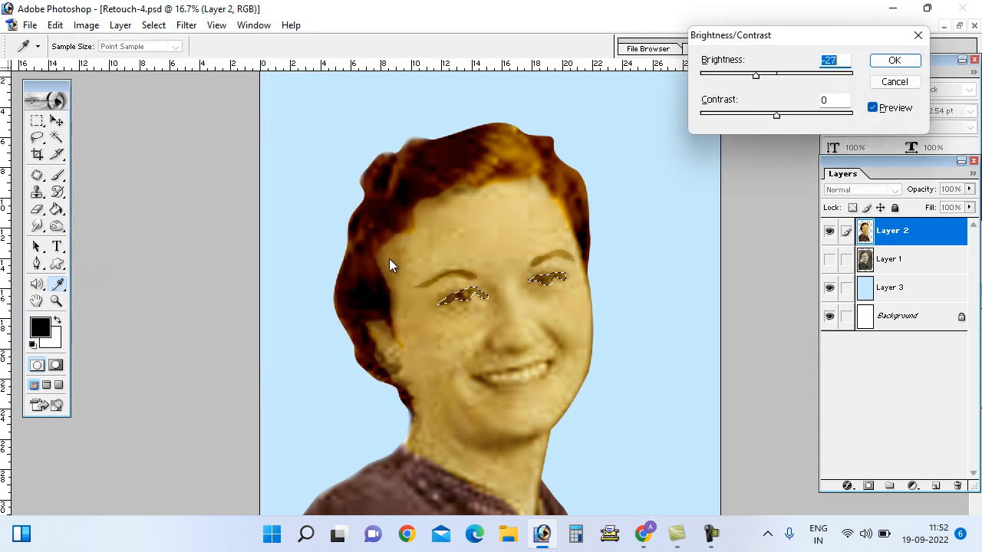
pyautogui.press('Tab')
pyautogui.press('Return')
pyautogui.press('l')
pyautogui.hotkey('ctrl', 'd')
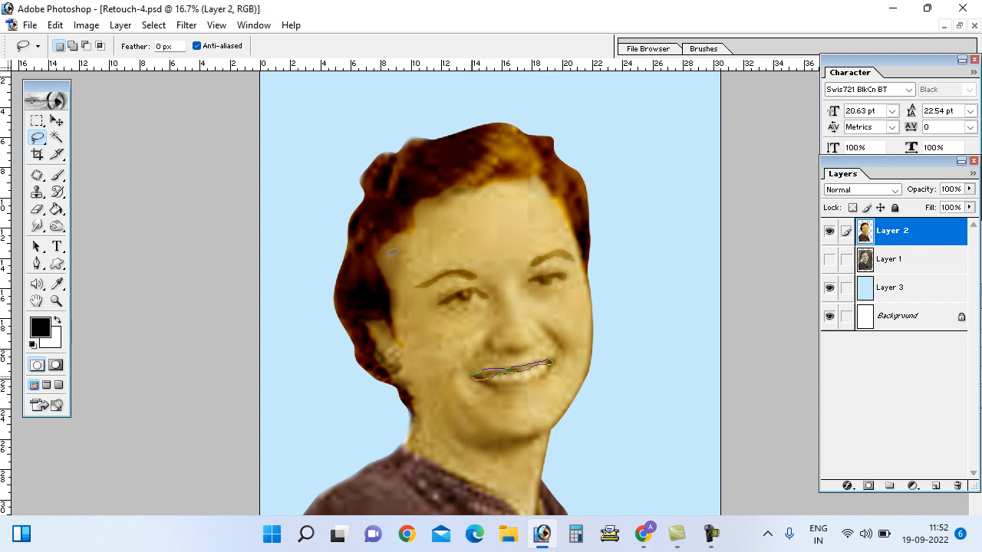
# Lasso the upper and lower lips without the teeth and feather the selection by 2 pixels.
pyautogui.moveTo(473, 377); pyautogui.dragTo(473, 375)
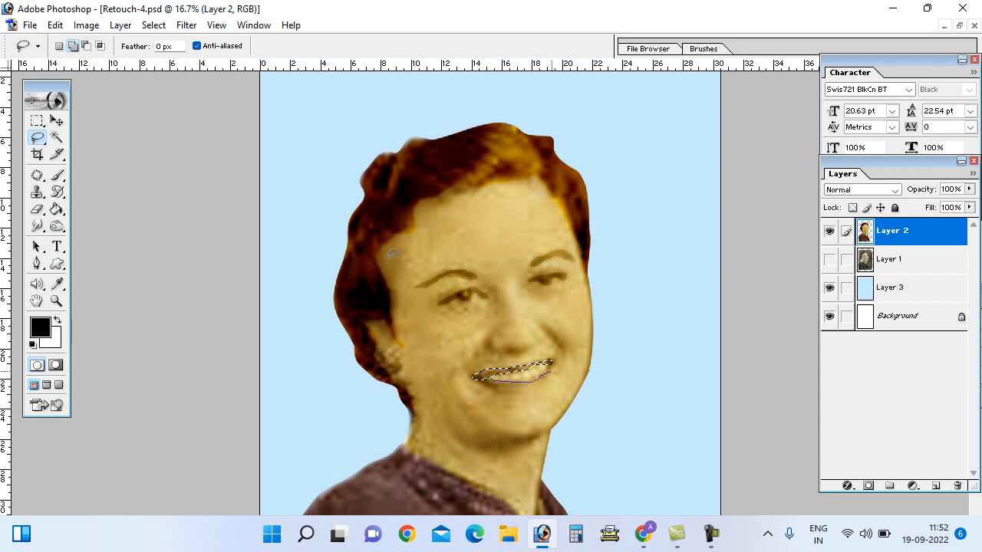
pyautogui.moveTo(549, 375); pyautogui.dragTo(547, 363)
pyautogui.rightClick(389, 262)
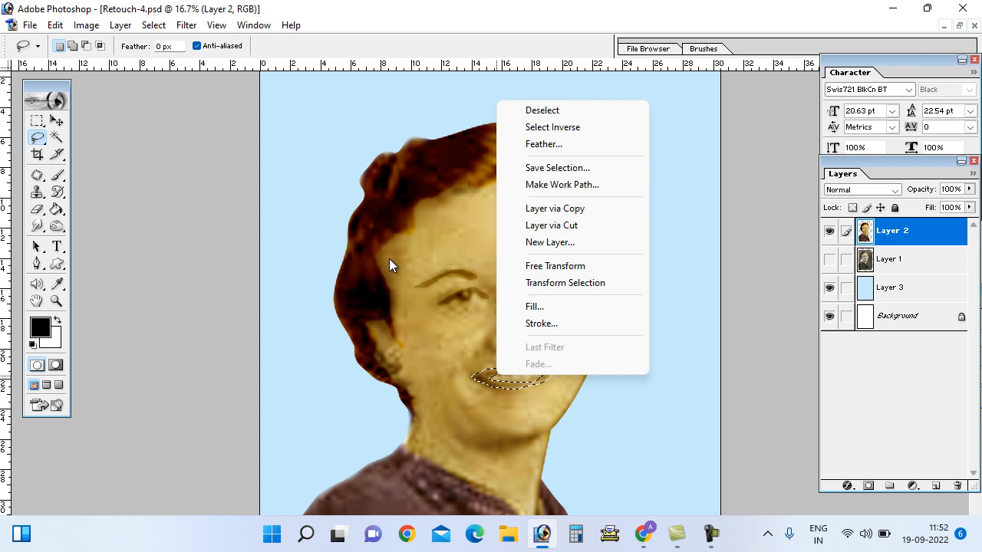
pyautogui.press('f')
pyautogui.press('Return')
pyautogui.write('2')
pyautogui.press('Return')
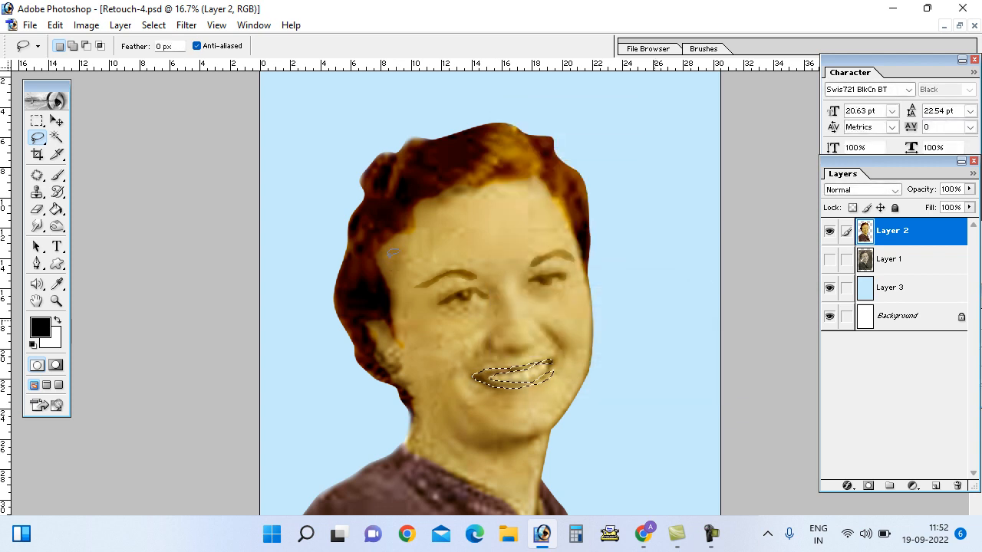
# Tint the selected lips with Color Balance, setting the Magenta/Green level to -34 in the midtones, and deselect them.
pyautogui.hotkey('ctrl', 'b')
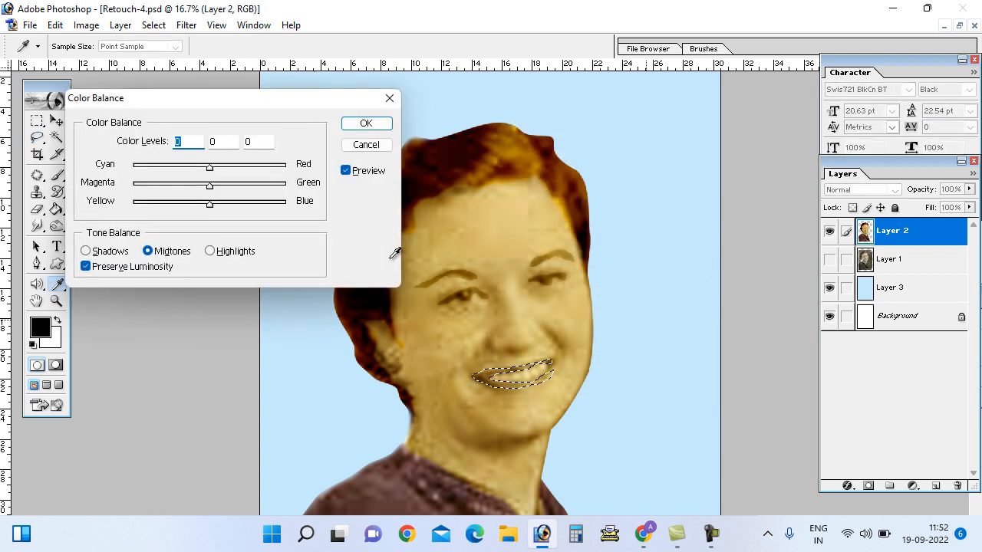
pyautogui.moveTo(210, 187); pyautogui.dragTo(183, 186)
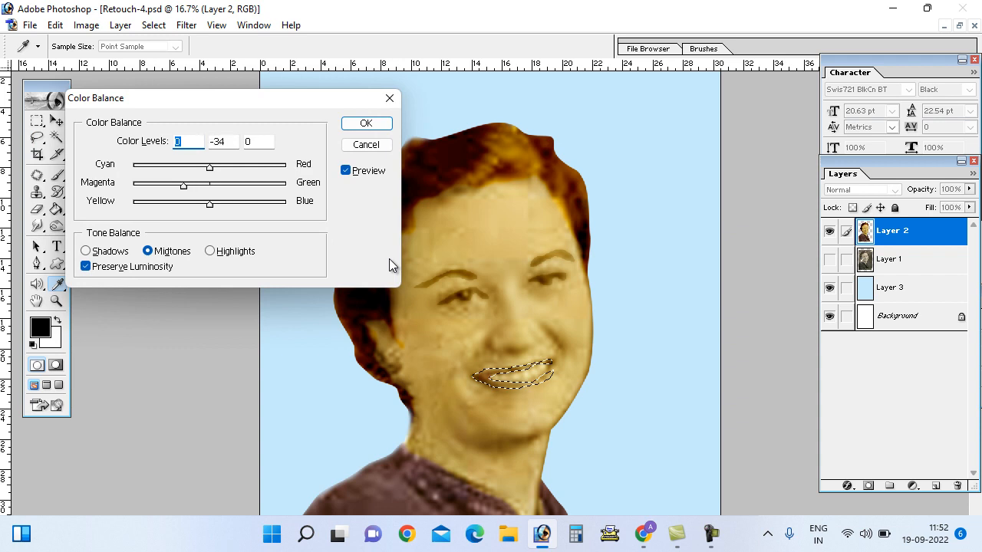
pyautogui.press('Tab')
pyautogui.press('Return')
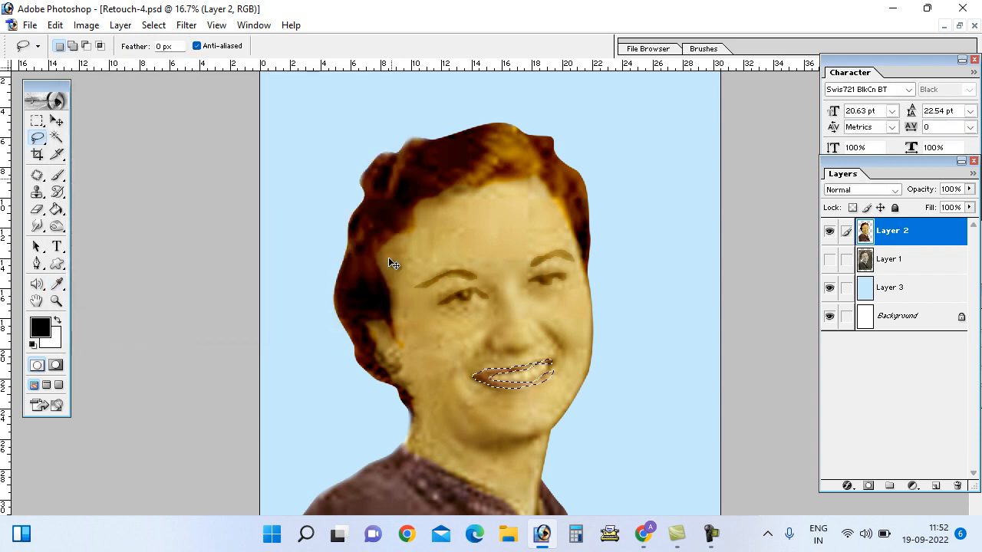
pyautogui.hotkey('ctrl', 'd')
# Nudge the portrait on Layer 2 to the right and slightly up to centre it on the page.
pyautogui.hotkey('ctrl', '-')
pyautogui.hotkey('ctrl', '-')
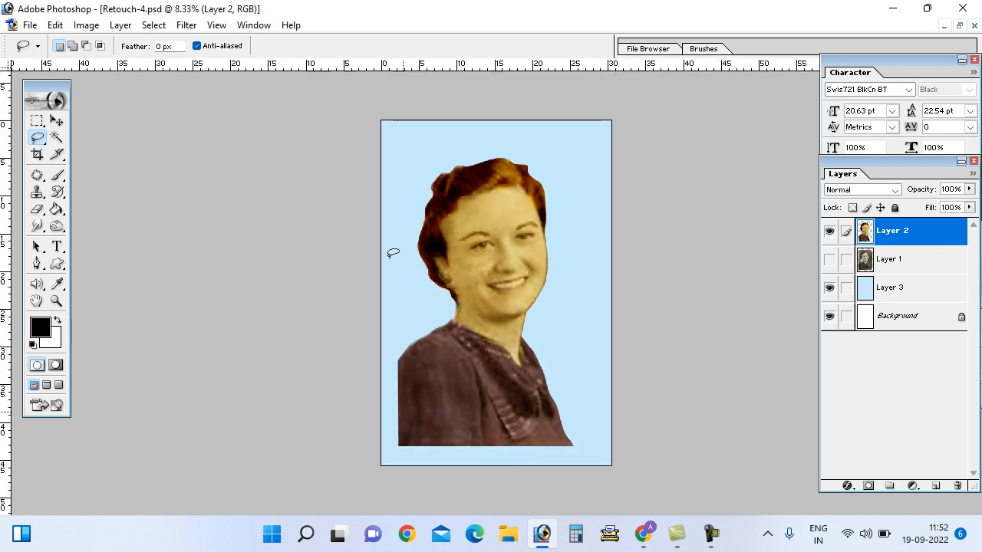
pyautogui.press('v')
pyautogui.rightClick(389, 259)
pyautogui.press('Down')
pyautogui.press('Return')
pyautogui.hotkey('shift', 'Right')
pyautogui.hotkey('shift', 'Right')
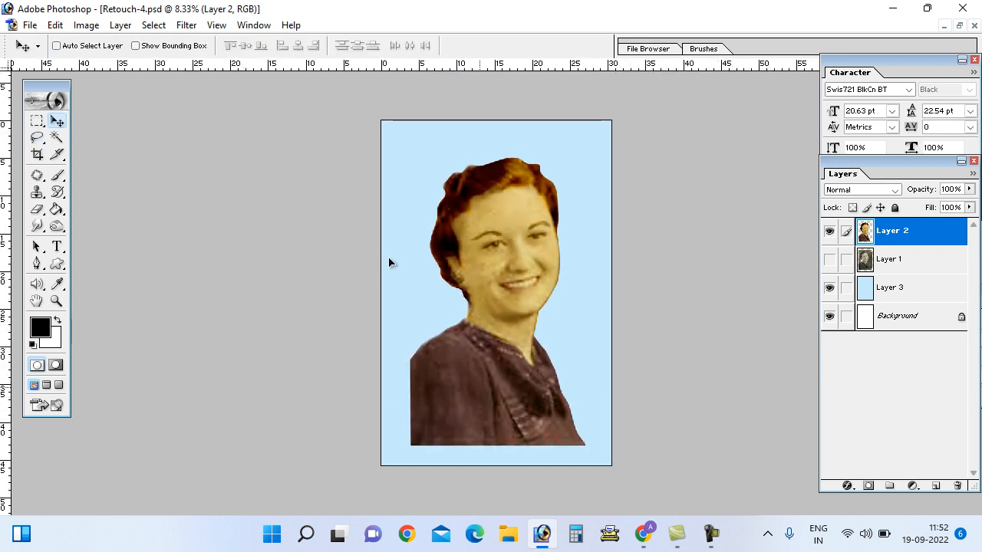
pyautogui.hotkey('shift', 'Up')
# Enlarge the portrait on Layer 2 slightly from its centre with Free Transform and apply it.
pyautogui.hotkey('ctrl', 't')
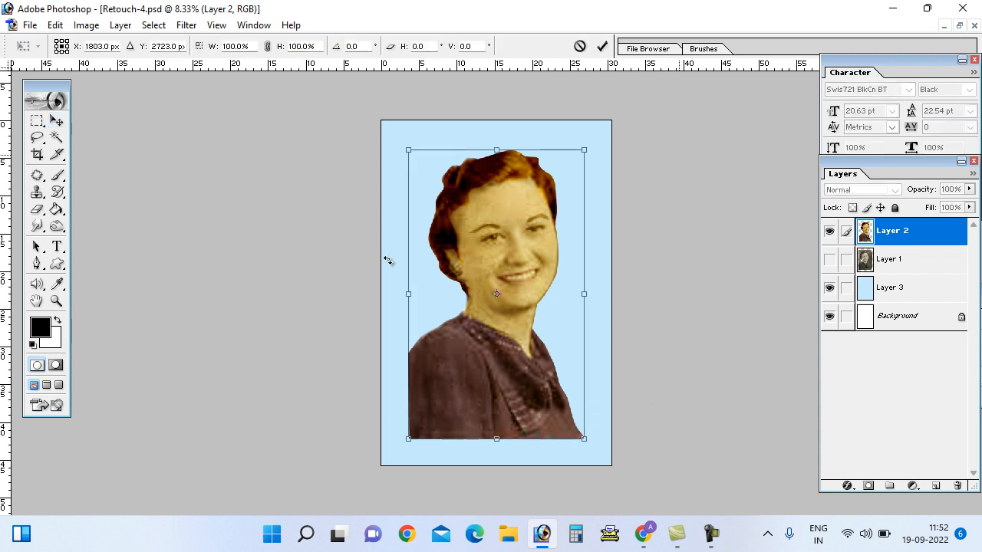
pyautogui.moveTo(585, 150); pyautogui.dragTo(588, 143)
pyautogui.press('Return')
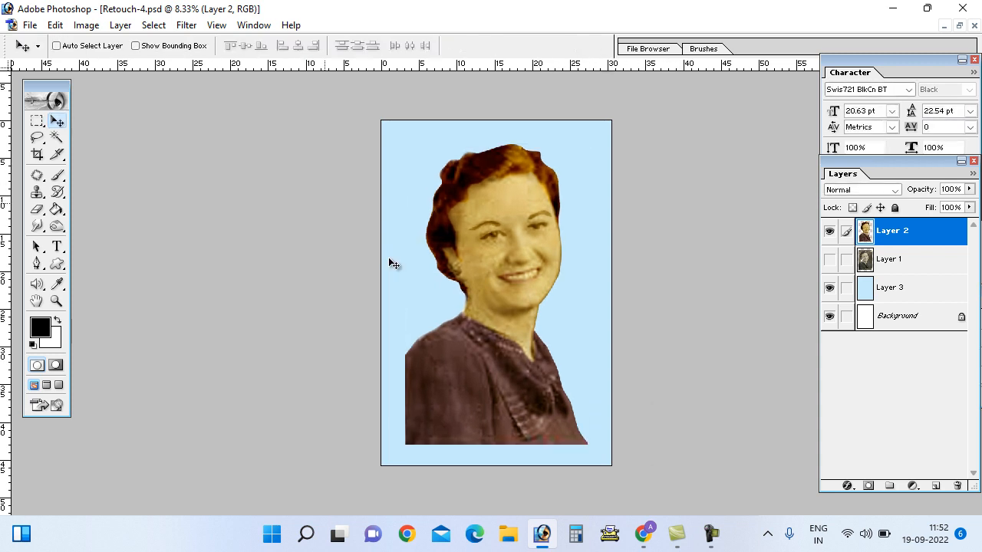
# Switch the ruler units to inches and place a vertical guide about 1 inch from the page's left edge.
pyautogui.rightClick(270, 64)
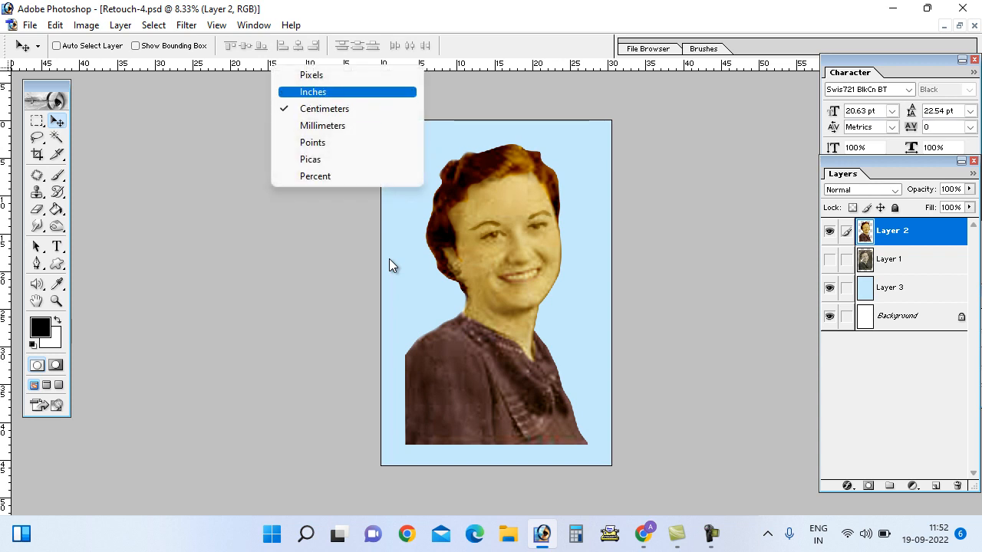
pyautogui.click(310, 92)
pyautogui.moveTo(6, 150); pyautogui.dragTo(399, 152)
pyautogui.moveTo(389, 260); pyautogui.dragTo(390, 259)
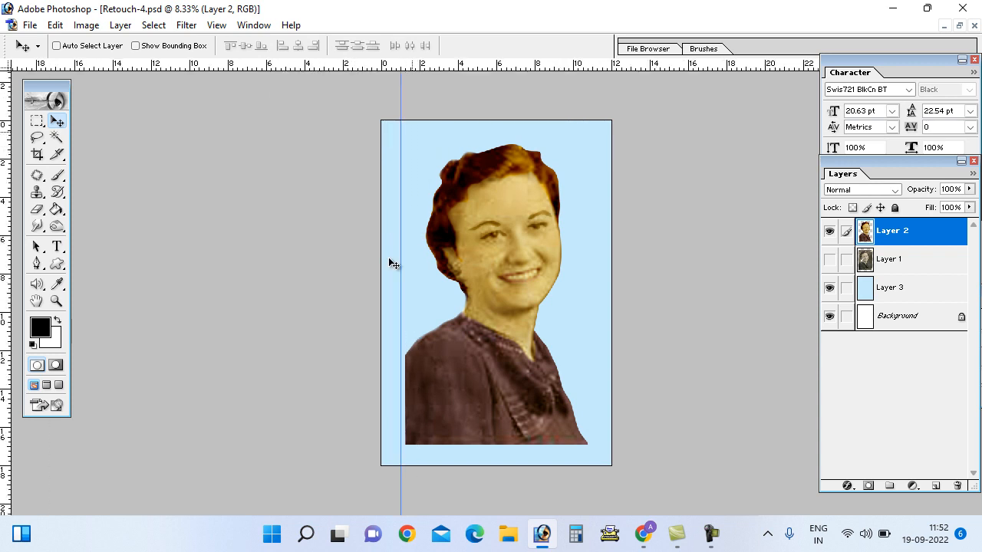
# Move the left vertical guide to about 0.75 inch and add a horizontal guide about 0.75 inch below the page's top edge.
pyautogui.press('a')
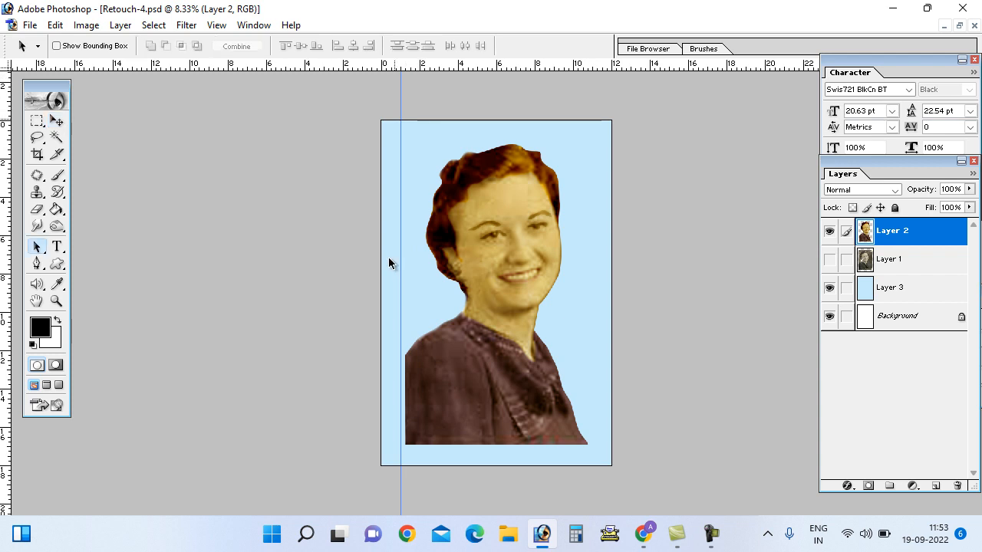
pyautogui.press('z')
pyautogui.click(389, 260)
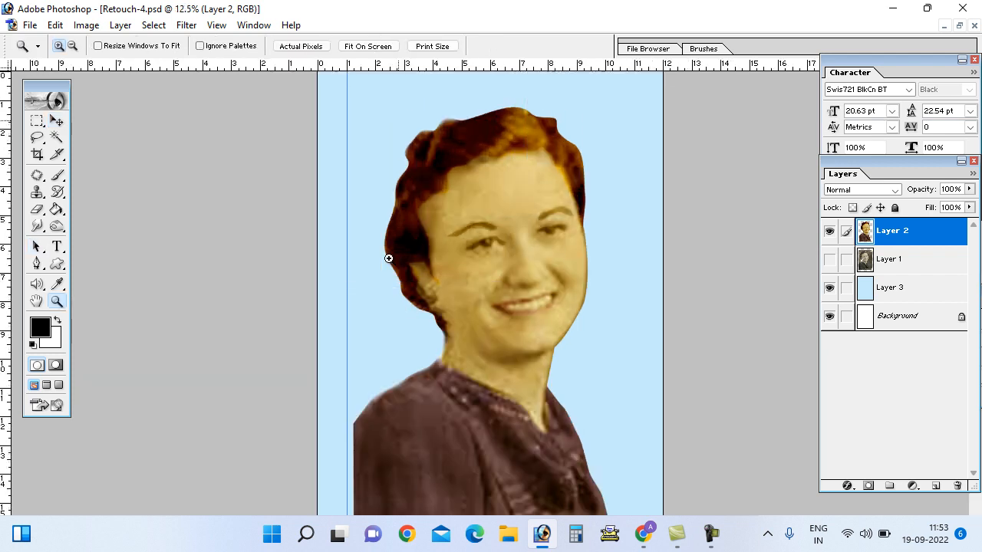
pyautogui.click(389, 259)
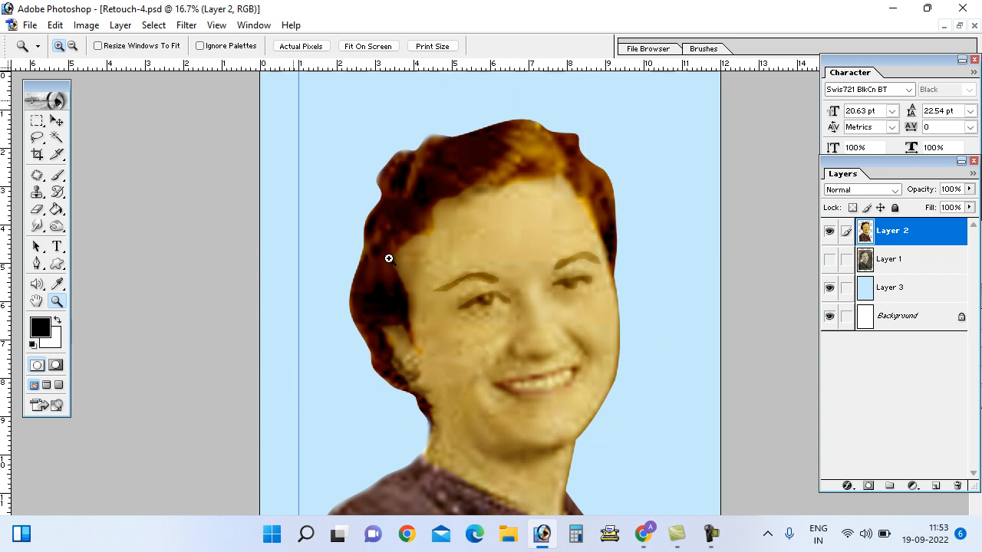
pyautogui.click(389, 259)
pyautogui.press('v')
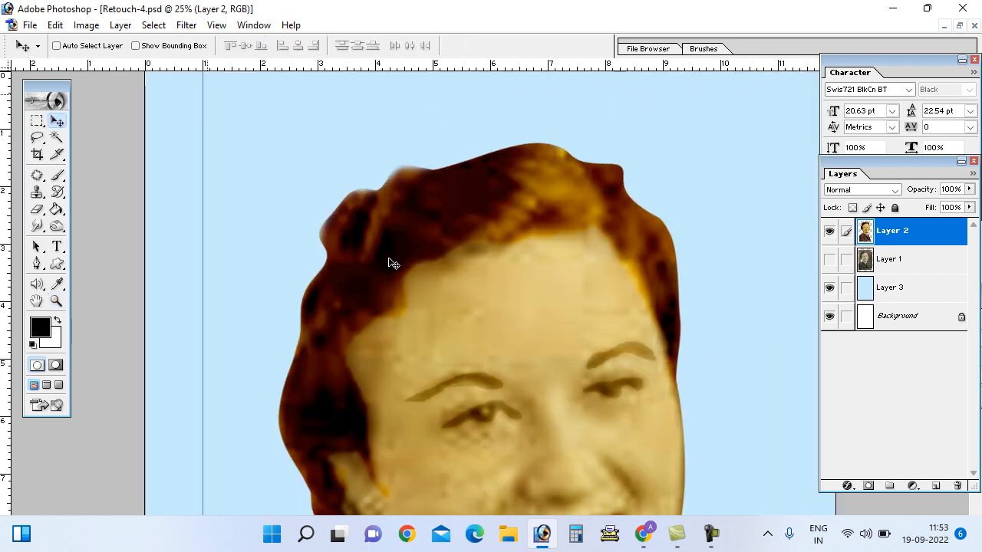
pyautogui.moveTo(202, 97); pyautogui.dragTo(189, 102)
pyautogui.moveTo(224, 66); pyautogui.dragTo(225, 117)
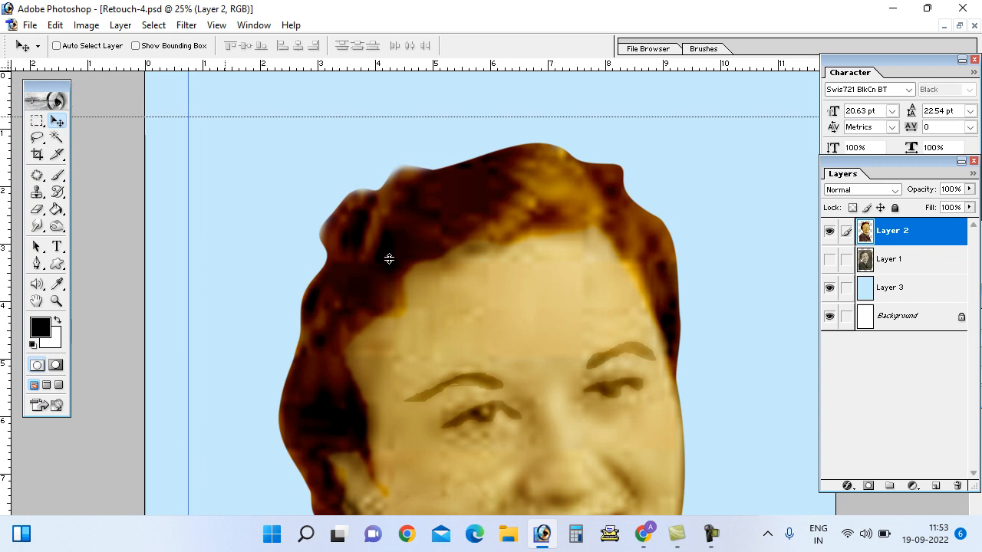
pyautogui.moveTo(389, 259); pyautogui.dragTo(393, 263)
# Place a second vertical guide at about 11 inches, near the page's right edge.
pyautogui.press('z')
pyautogui.rightClick(393, 263)
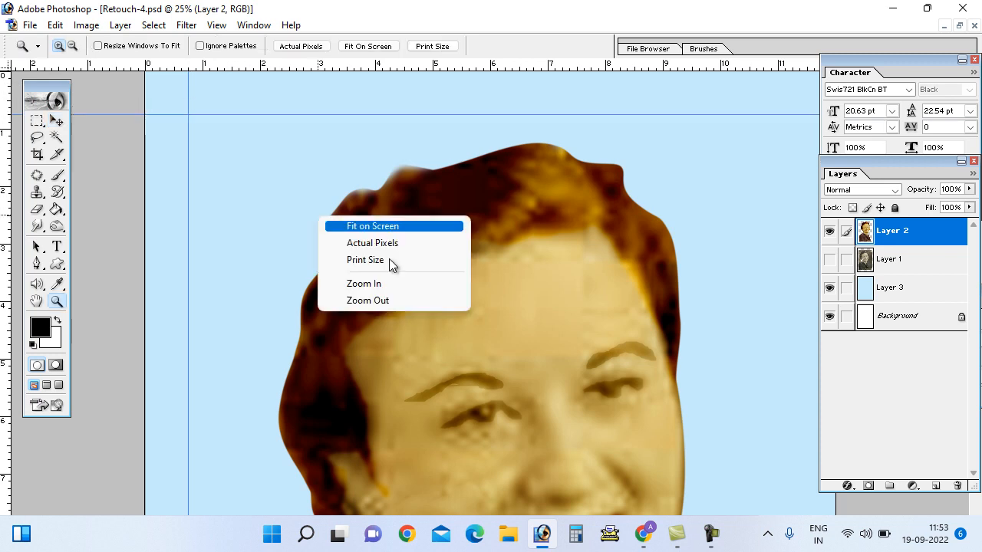
pyautogui.click(361, 222)
pyautogui.click(390, 259)
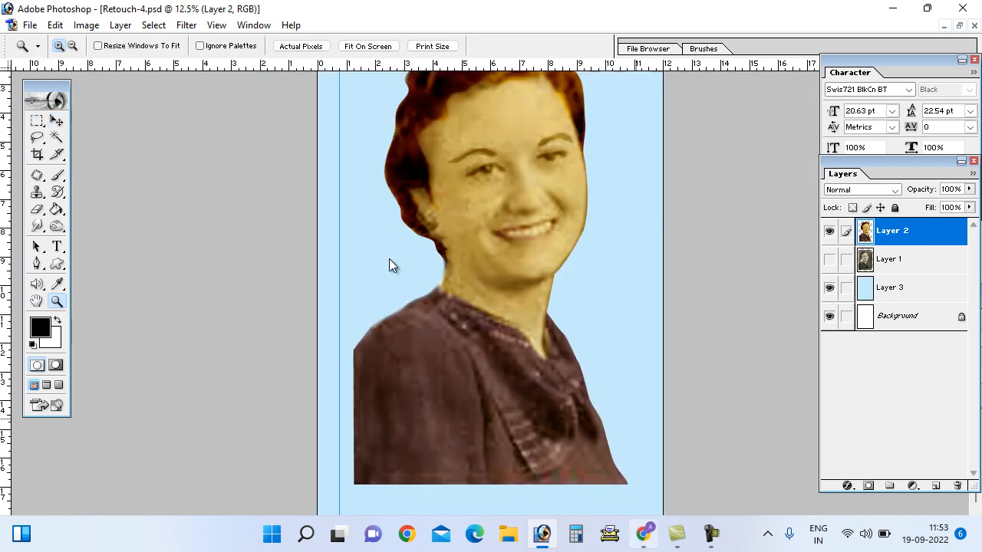
pyautogui.hotkey('alt', 'Tab')
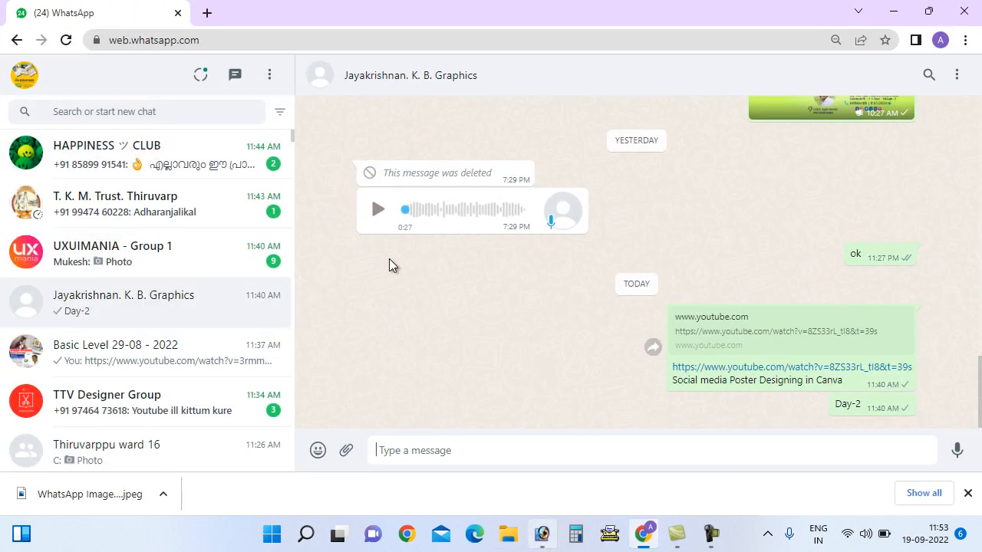
pyautogui.hotkey('alt', 'Tab')
pyautogui.press('v')
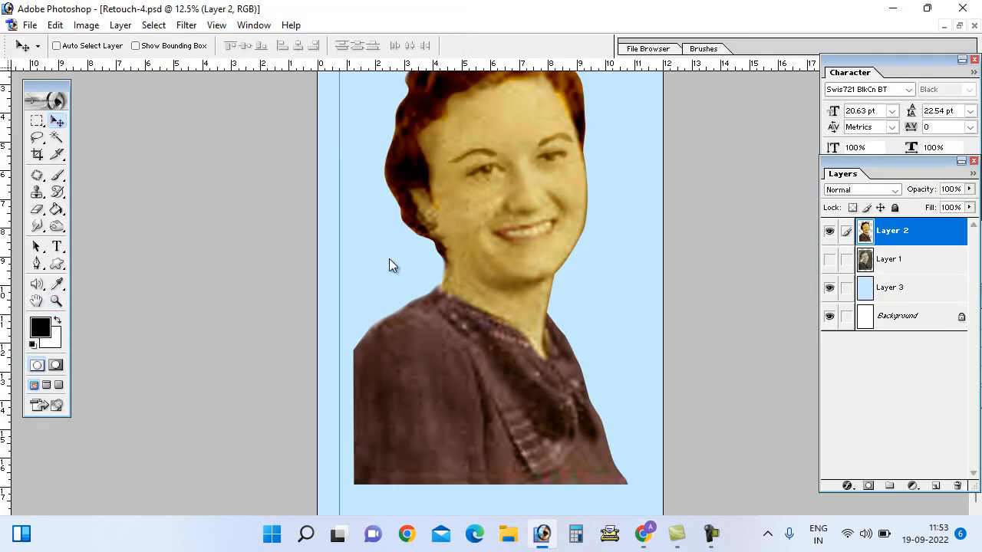
pyautogui.moveTo(5, 263); pyautogui.dragTo(636, 262)
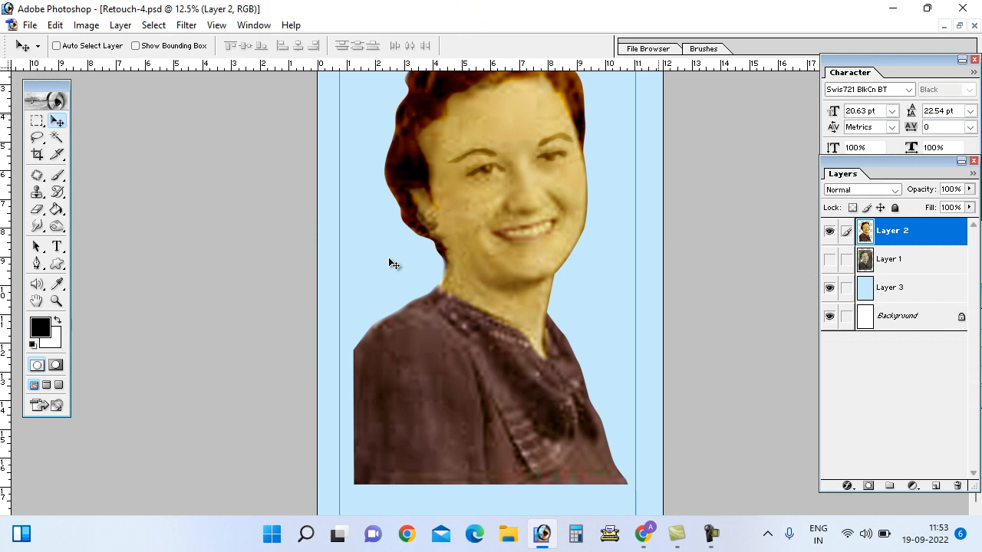
# Move the right vertical guide to about 11.25 inches, leaving a 0.75-inch margin.
pyautogui.press('z')
pyautogui.click(389, 259)
pyautogui.click(388, 258)
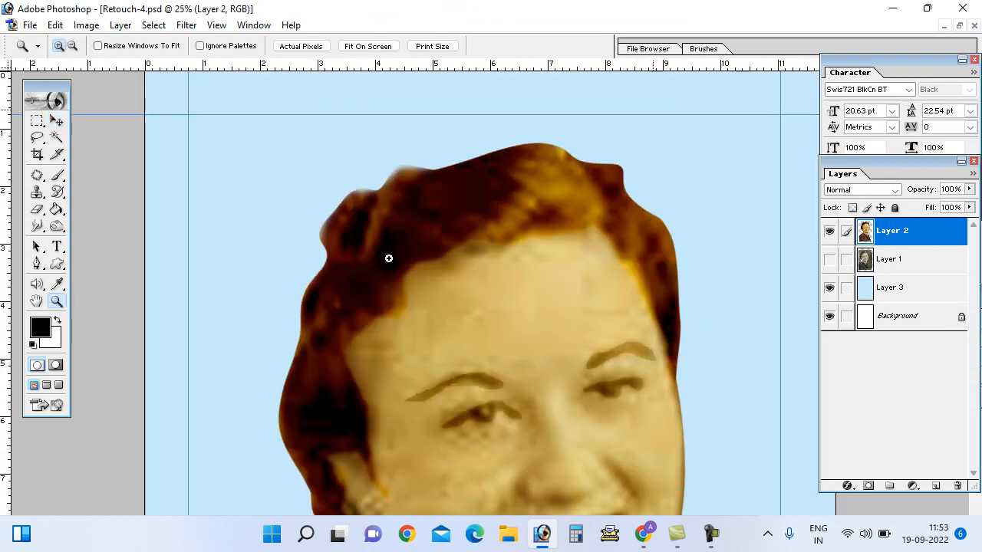
pyautogui.press('space')
pyautogui.press('v')
pyautogui.moveTo(782, 98); pyautogui.dragTo(793, 98)
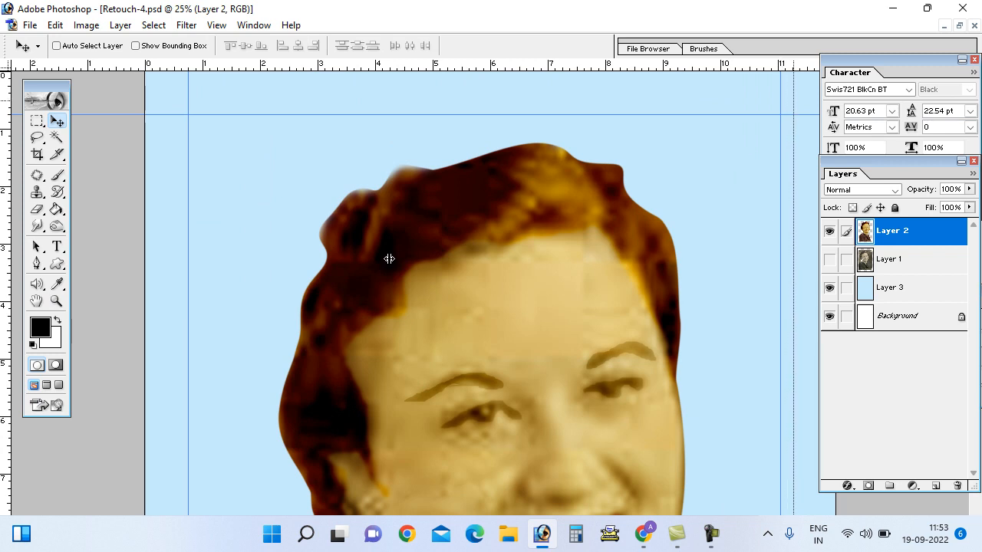
# Add a horizontal guide below the dress, about 0.25 inch above the page's bottom edge.
pyautogui.scroll(-5, 389, 259)
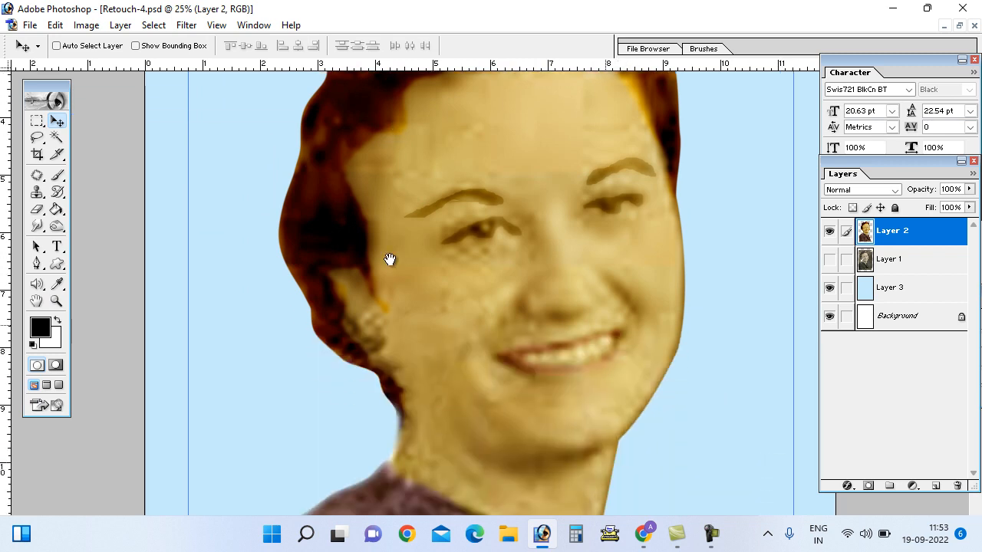
pyautogui.scroll(-10, 388, 260)
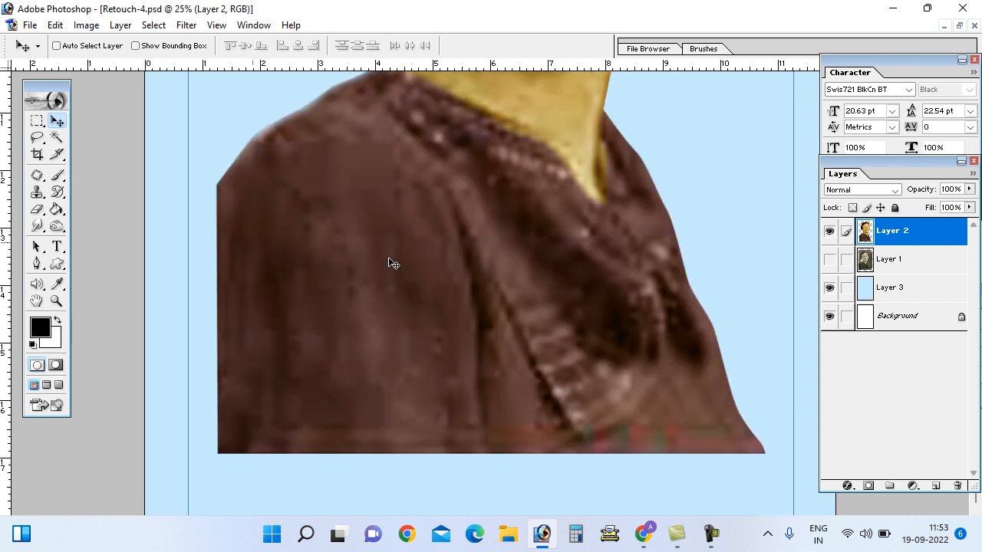
pyautogui.moveTo(217, 66); pyautogui.dragTo(215, 497)
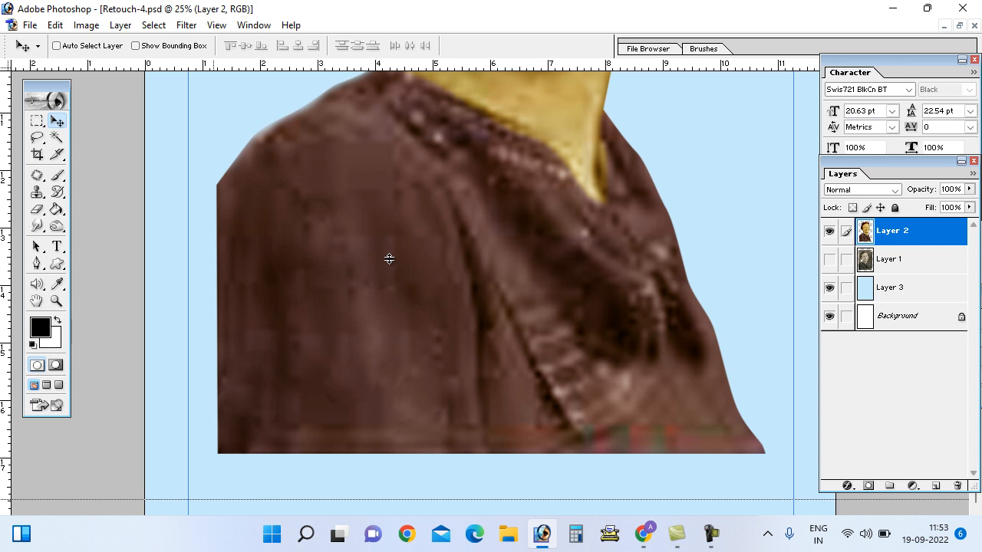
pyautogui.moveTo(389, 260); pyautogui.dragTo(390, 261)
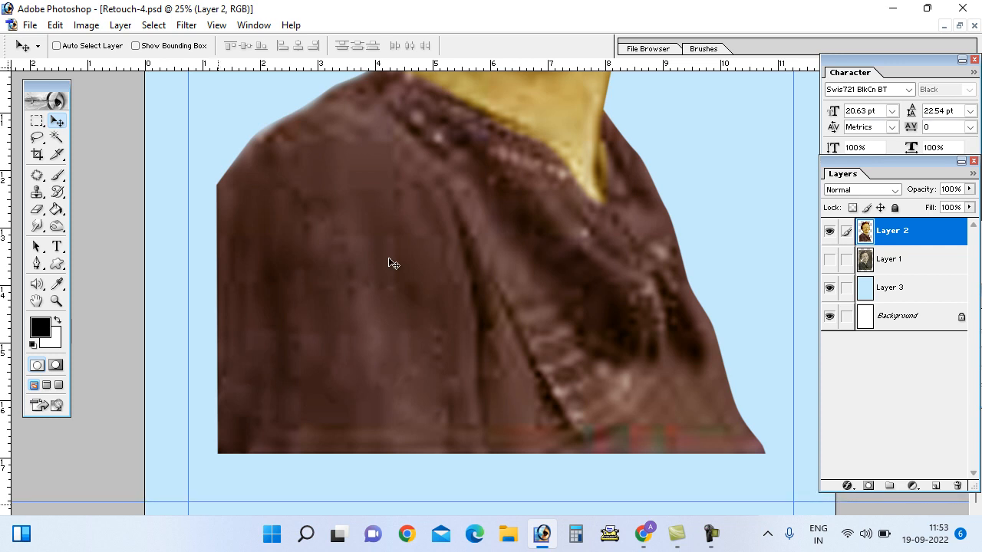
pyautogui.hotkey('ctrl', '0')
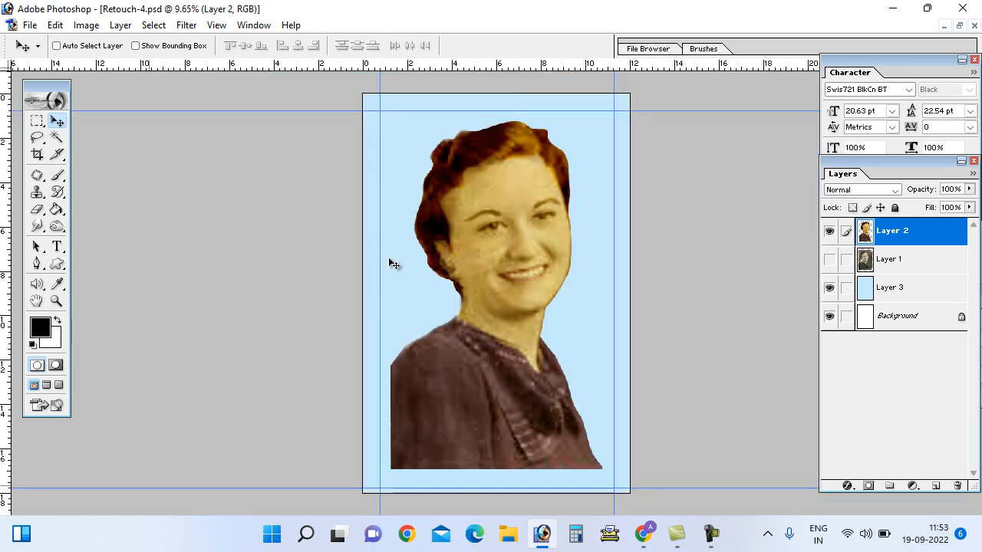
# Reposition the lower horizontal guide to about 0.75 inch above the page's bottom edge.
pyautogui.moveTo(391, 489); pyautogui.dragTo(391, 461)
pyautogui.press('super')
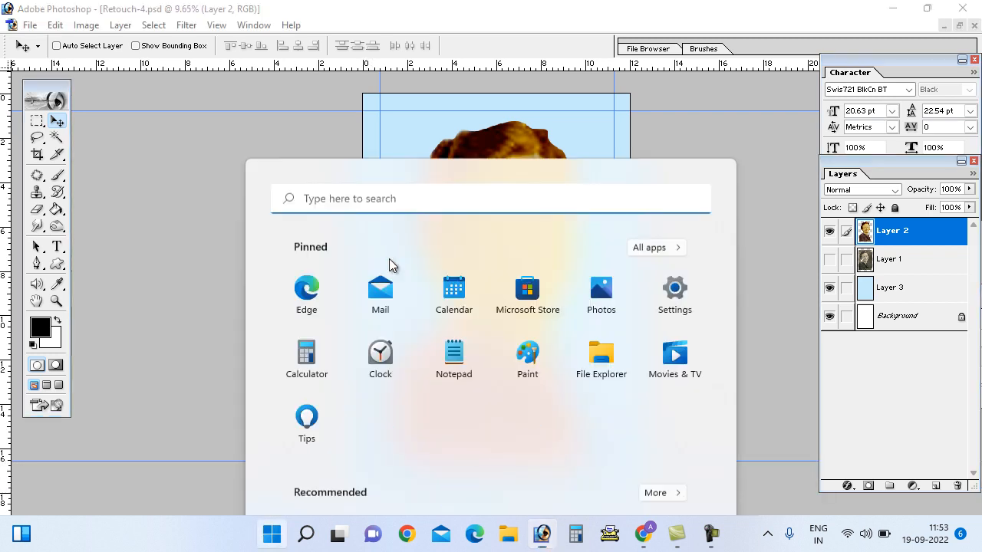
pyautogui.press('super')
pyautogui.press('z')
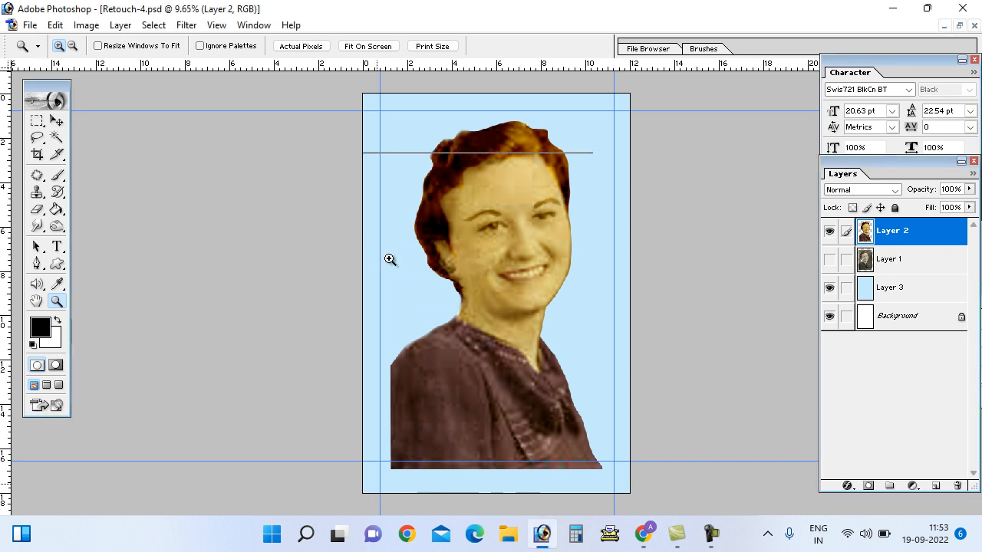
pyautogui.click(390, 259)
pyautogui.click(390, 259)
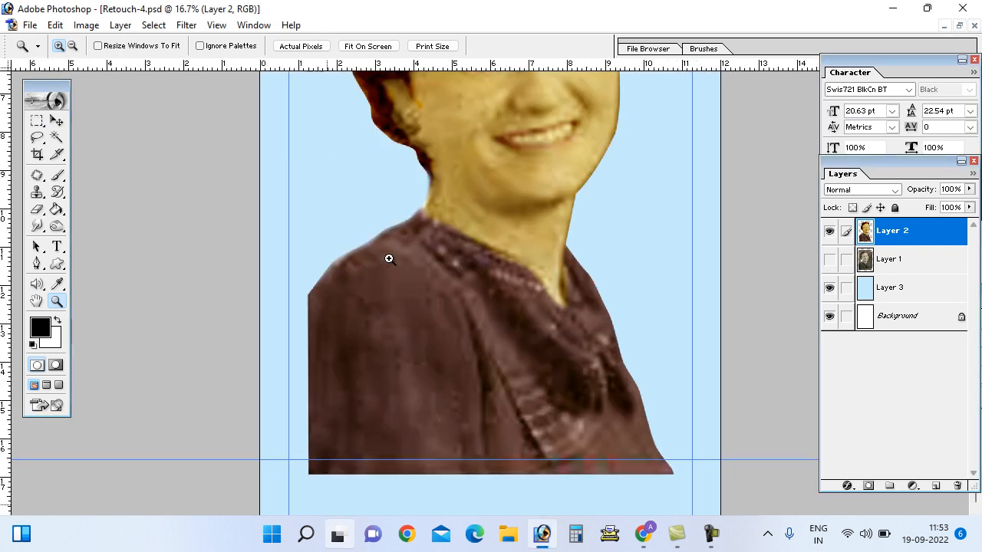
pyautogui.click(389, 261)
pyautogui.press('v')
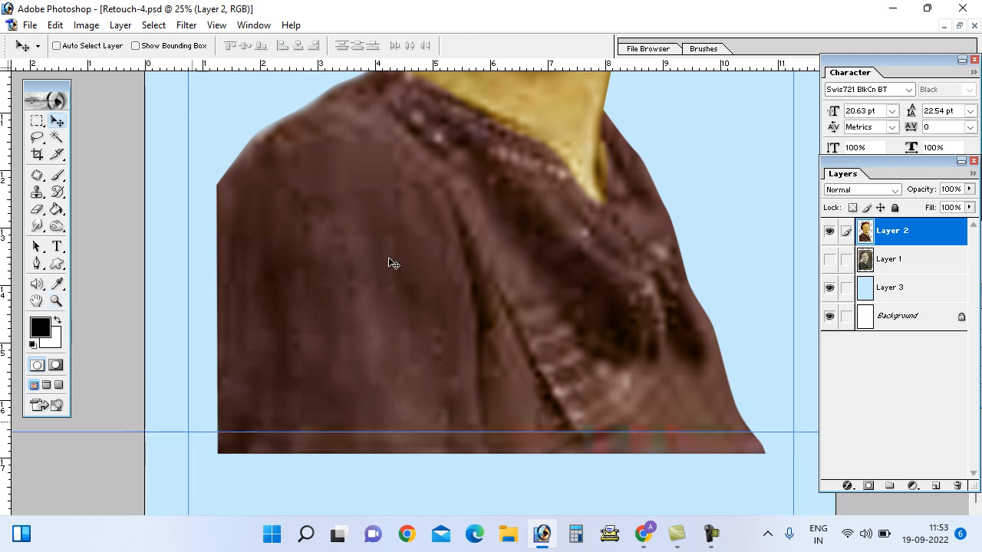
pyautogui.moveTo(163, 431); pyautogui.dragTo(163, 473)
pyautogui.hotkey('ctrl', '0')
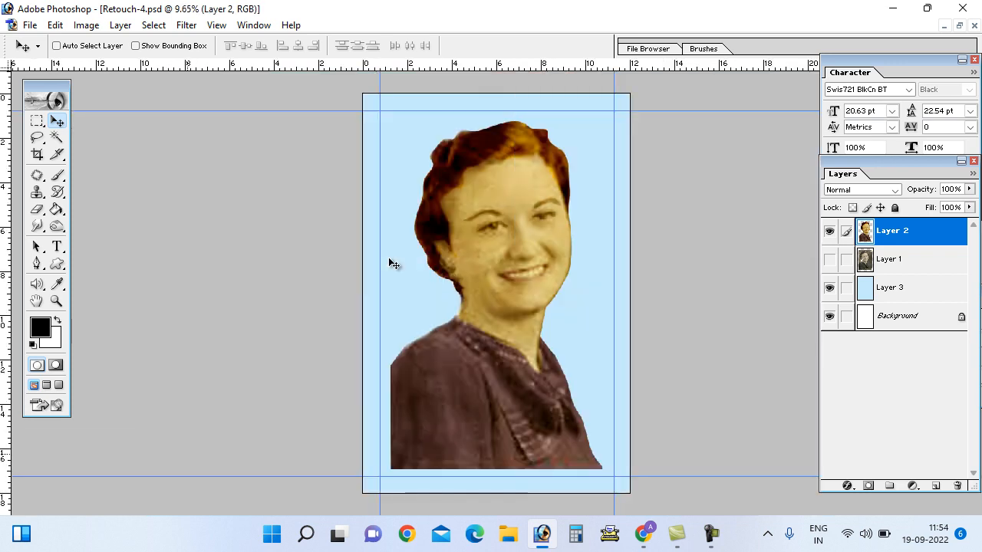
# Select the portrait layer and move it so its lower-left corner meets the left and lower guides.
pyautogui.rightClick(484, 415)
pyautogui.click(503, 425)
pyautogui.moveTo(501, 413); pyautogui.dragTo(491, 419)
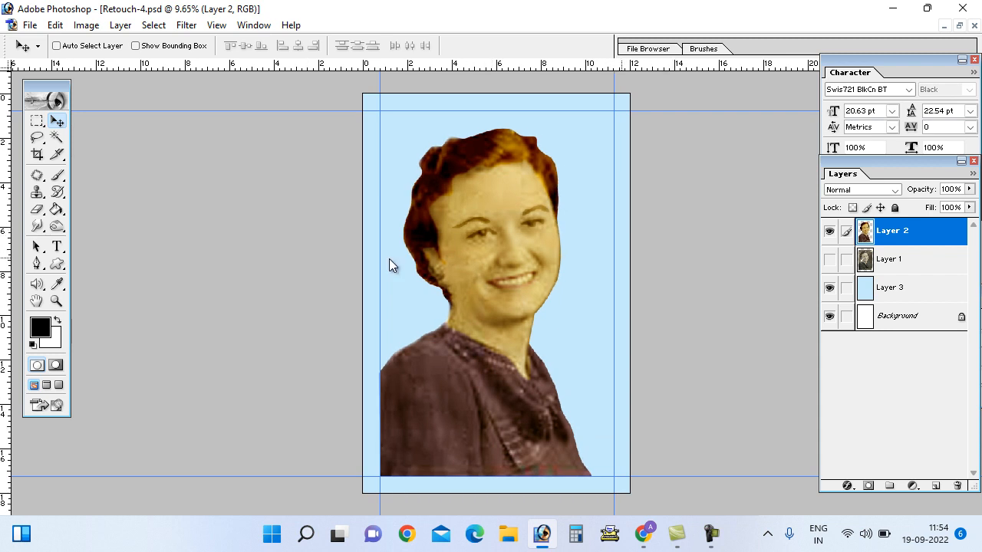
# Scale the blue background layer to 87.8% width and 91.7% height about its centre so its edges meet the four guides.
pyautogui.rightClick(622, 259)
pyautogui.click(645, 269)
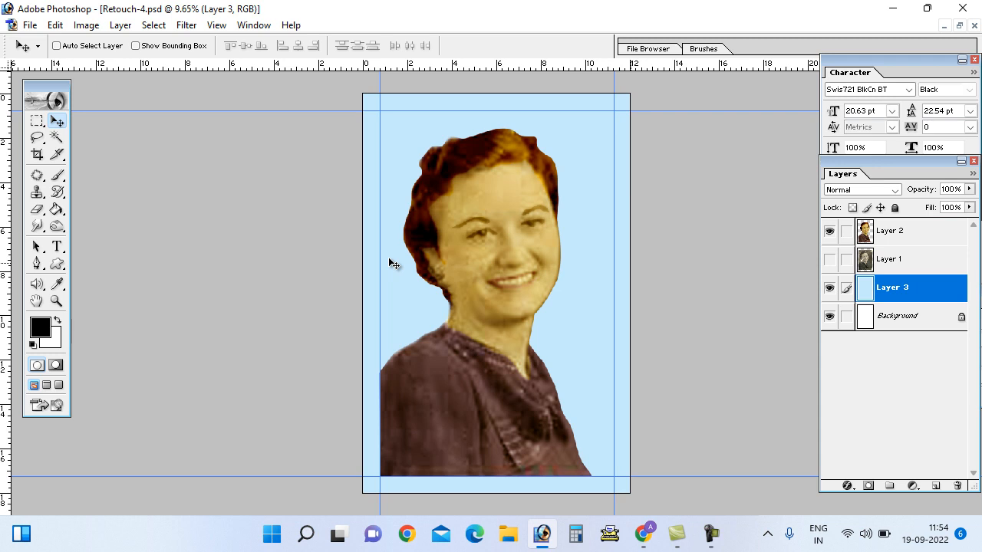
pyautogui.hotkey('ctrl', 't')
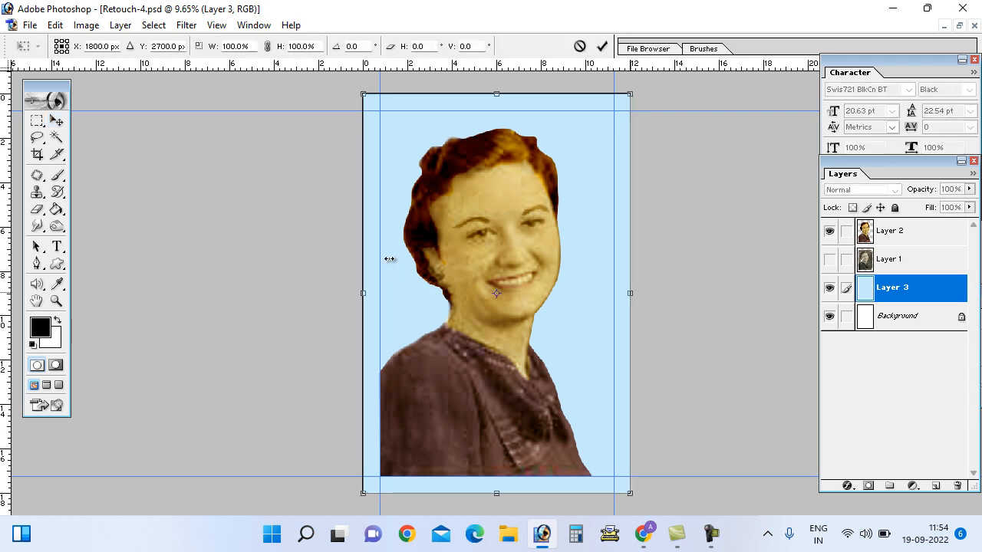
pyautogui.moveTo(630, 293); pyautogui.dragTo(613, 293)
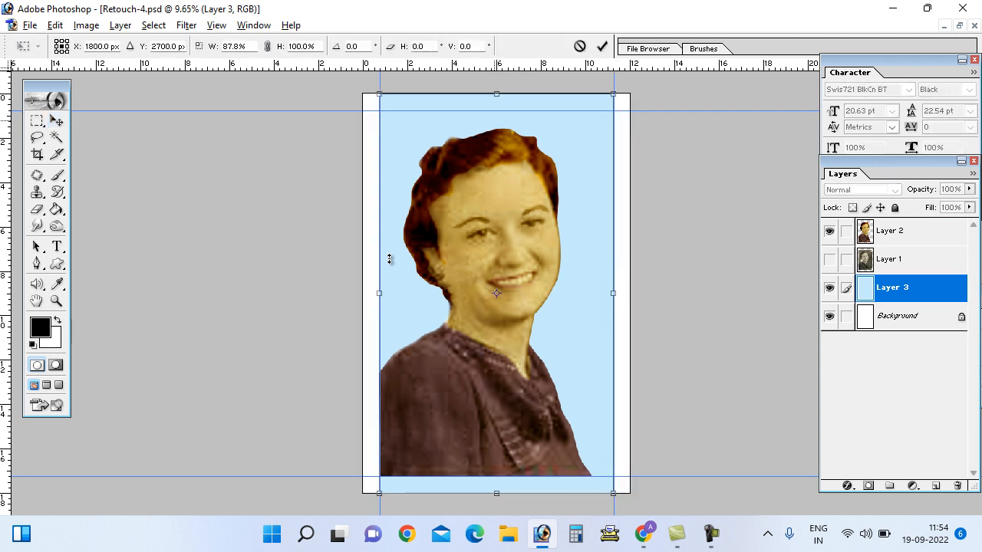
pyautogui.moveTo(496, 493); pyautogui.dragTo(496, 476)
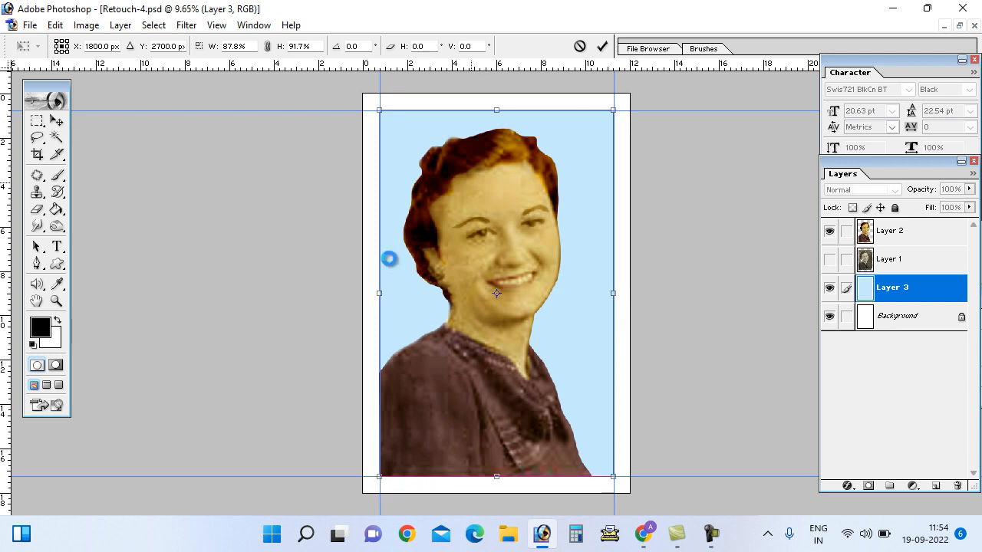
pyautogui.press('Return')
# Select the portrait layer and hide the guides.
pyautogui.rightClick(392, 263)
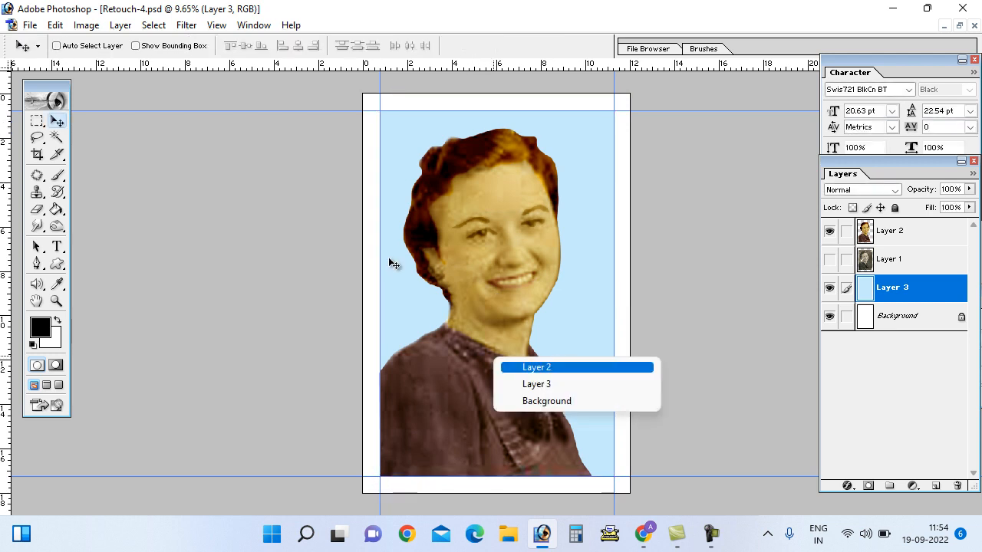
pyautogui.press('Return')
pyautogui.hotkey('ctrl', ';')
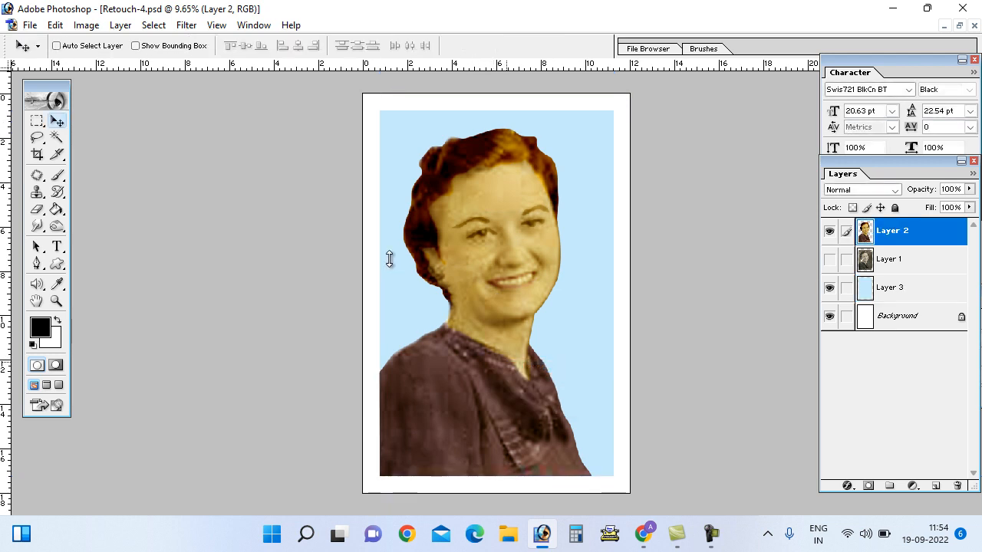
# Add a new layer above the portrait and set the foreground colour to cream, CMYK 0, 0, 15, 0.
pyautogui.hotkey('ctrl', 'alt', 'shift', 'n')
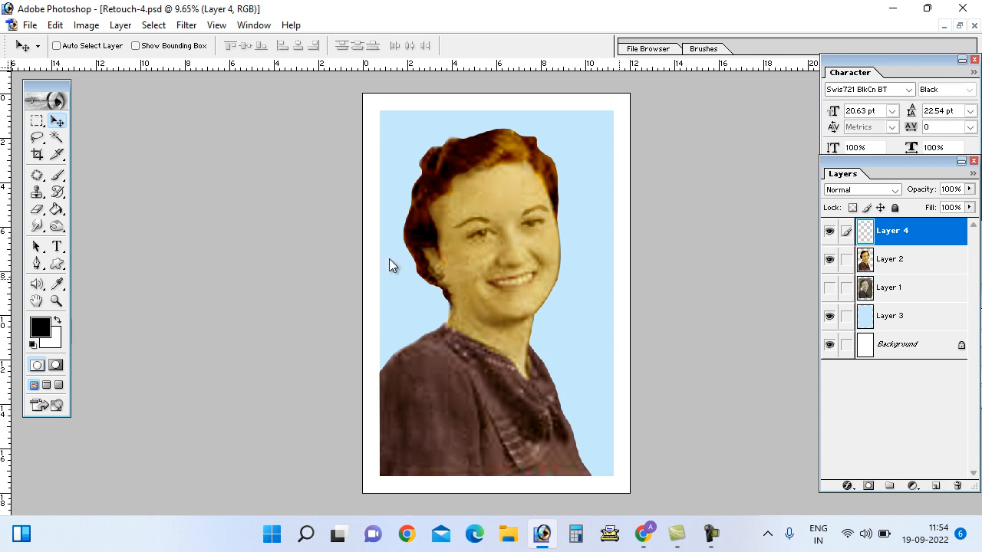
pyautogui.press('i')
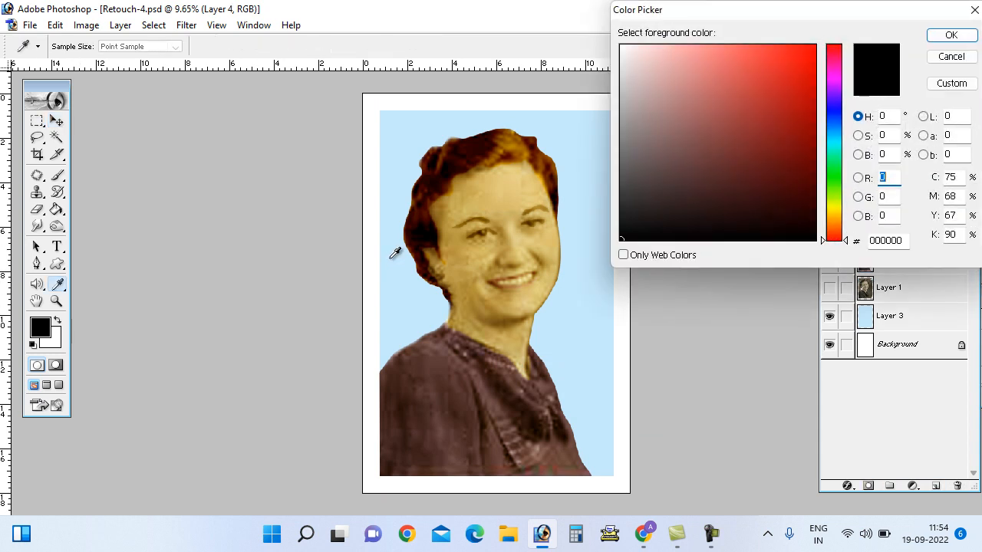
pyautogui.press('BackSpace')
pyautogui.press('BackSpace')
pyautogui.write('0')
pyautogui.press('Tab')
pyautogui.write('0')
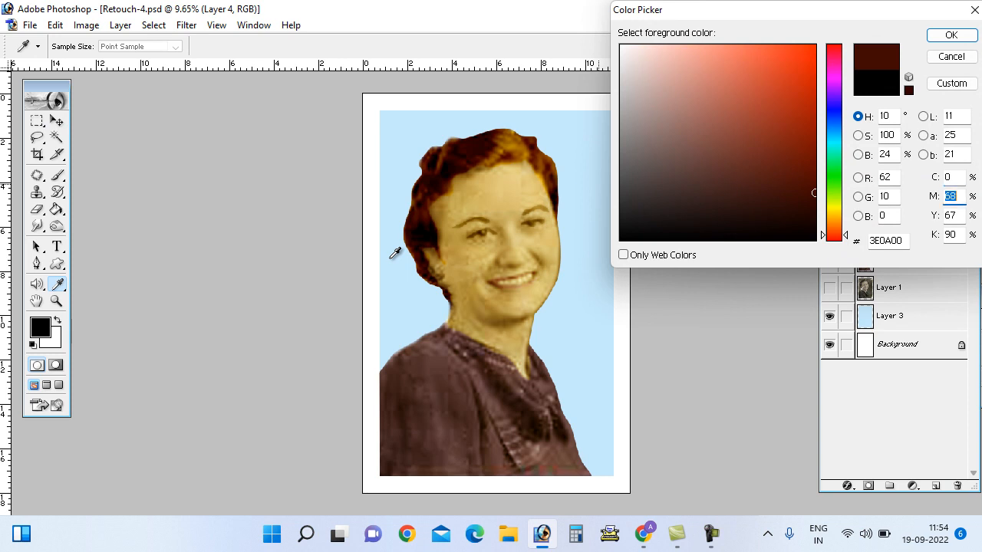
pyautogui.press('Tab')
pyautogui.write('13')
pyautogui.press('Tab')
pyautogui.write('0')
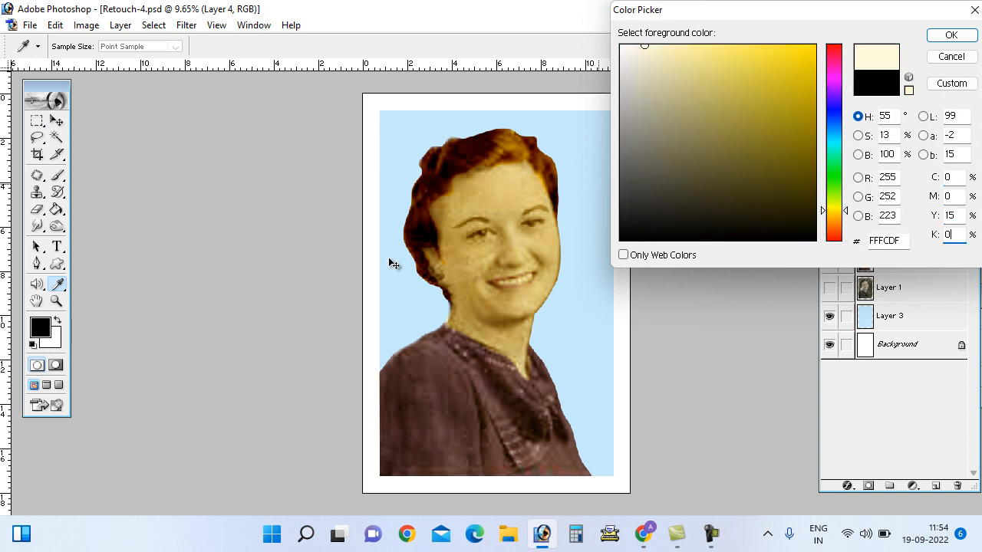
pyautogui.press('Return')
pyautogui.press('v')
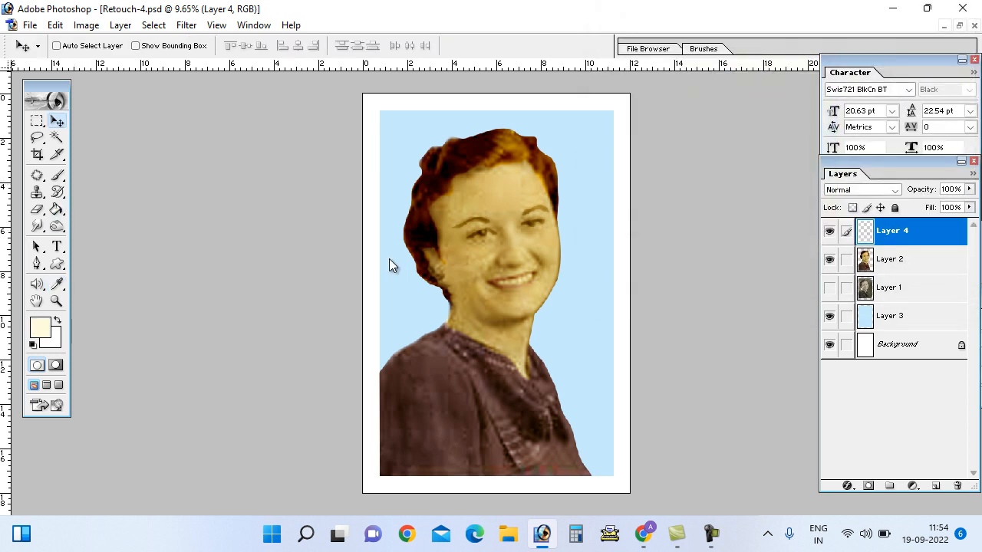
# Fill the new layer with the cream foreground colour and move it directly beneath the blue background layer.
pyautogui.press('g')
pyautogui.click(388, 258)
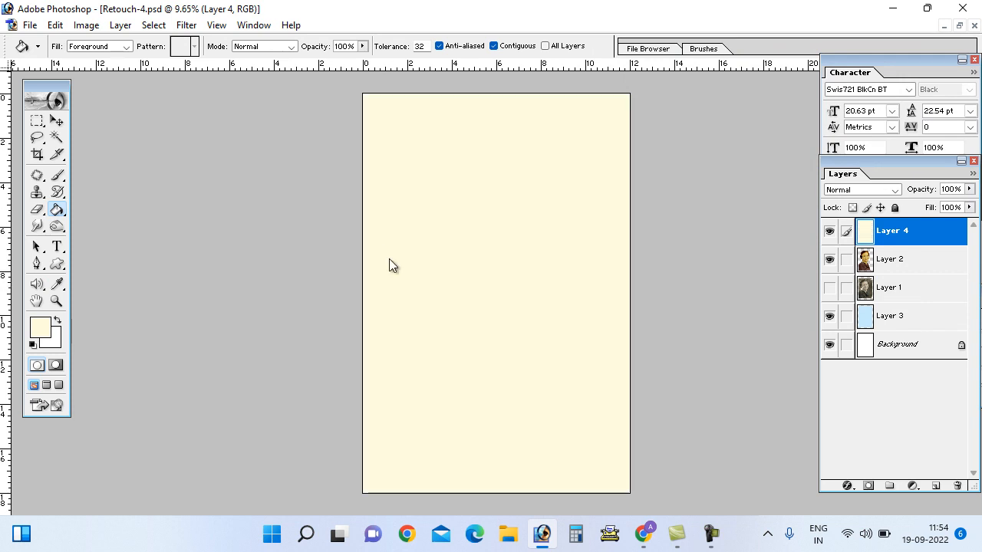
pyautogui.press('v')
pyautogui.moveTo(897, 231); pyautogui.dragTo(897, 329)
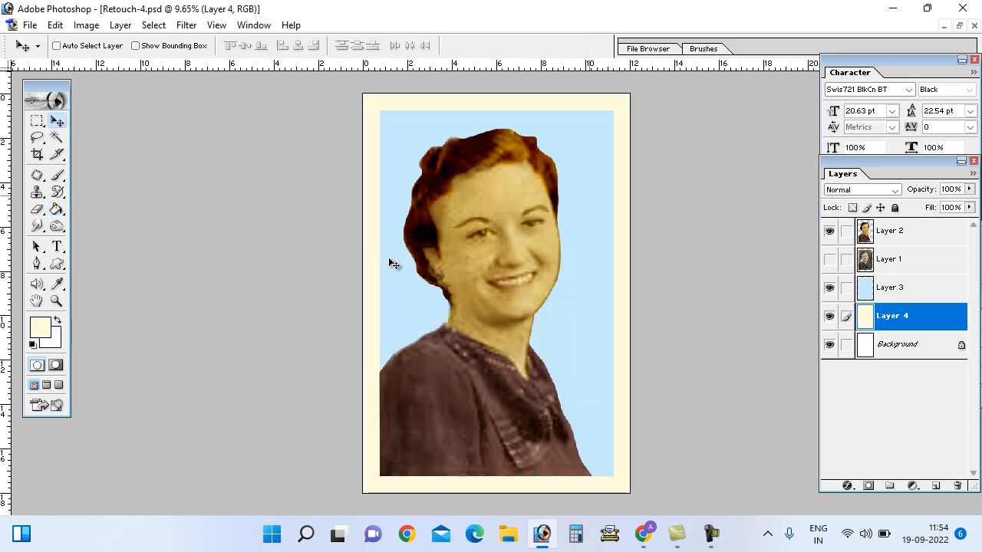
# Select the blue background layer and add a Stroke layer style to it.
pyautogui.rightClick(391, 264)
pyautogui.click(392, 266)
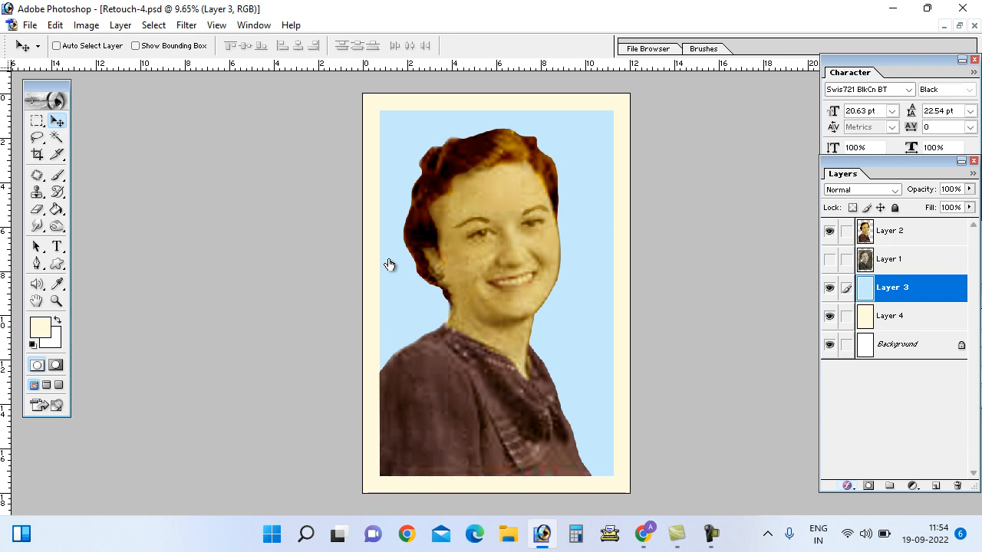
pyautogui.click(847, 486)
pyautogui.click(881, 299)
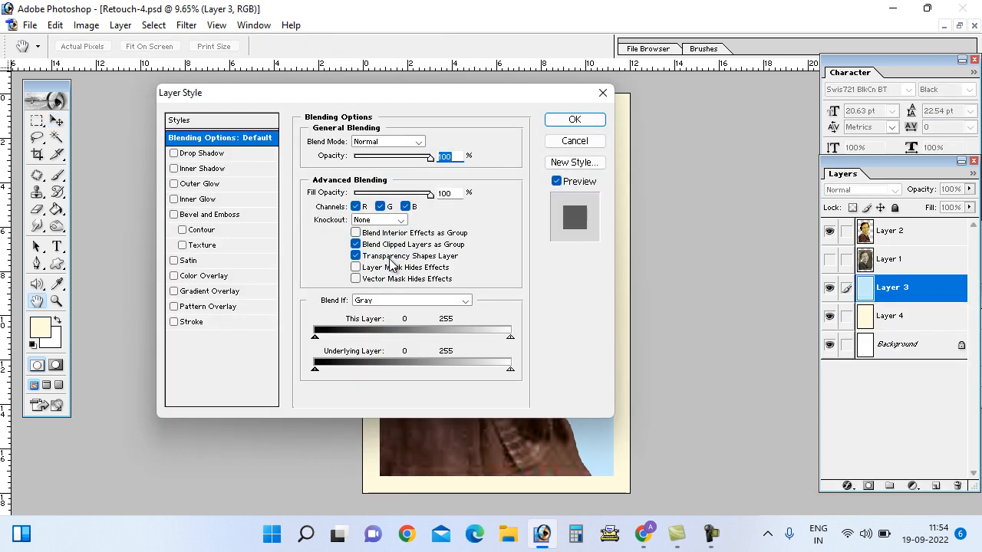
pyautogui.moveTo(387, 94)
pyautogui.mouseDown()
pyautogui.moveTo(905, 2)
pyautogui.moveTo(814, 10)
pyautogui.mouseUp()
pyautogui.click(618, 240)
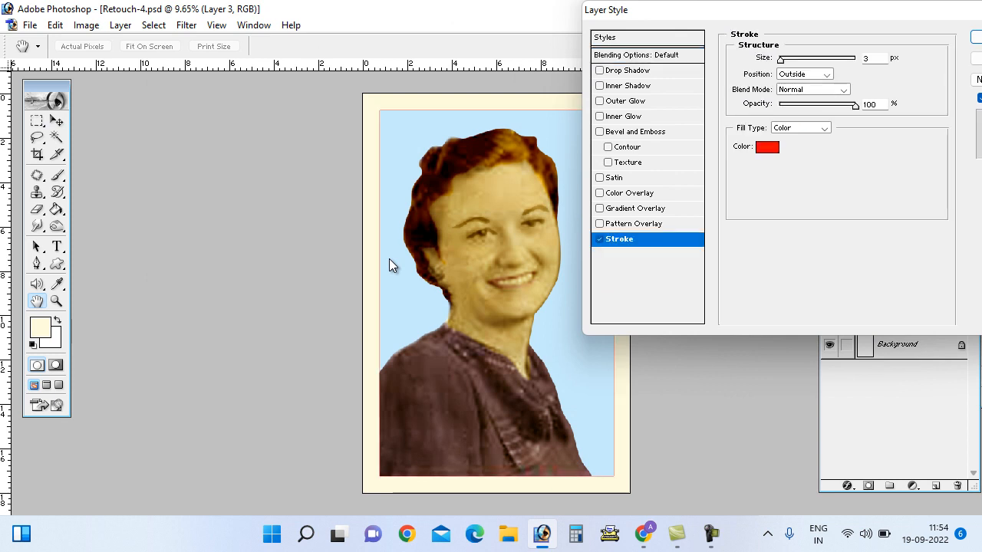
# Set the stroke's size to 24 px and its colour to black.
pyautogui.moveTo(781, 59); pyautogui.dragTo(790, 59)
pyautogui.click(767, 148)
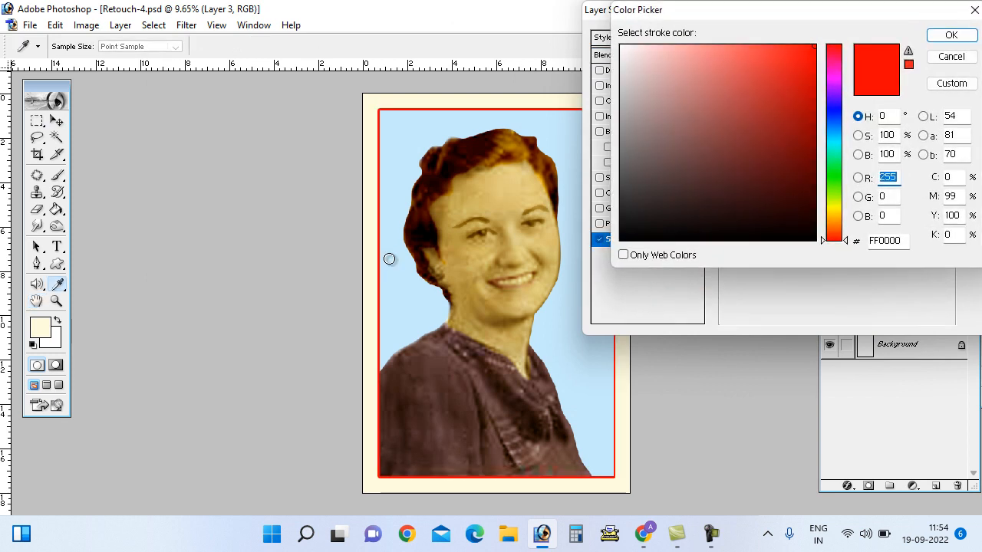
pyautogui.click(798, 240)
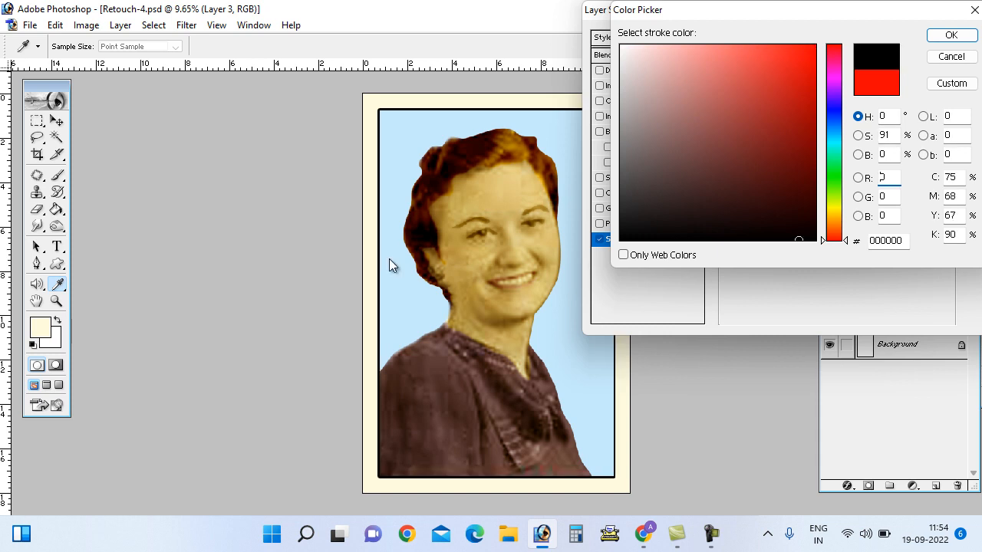
pyautogui.press('Return')
# Change the stroke's position to Inside.
pyautogui.click(804, 74)
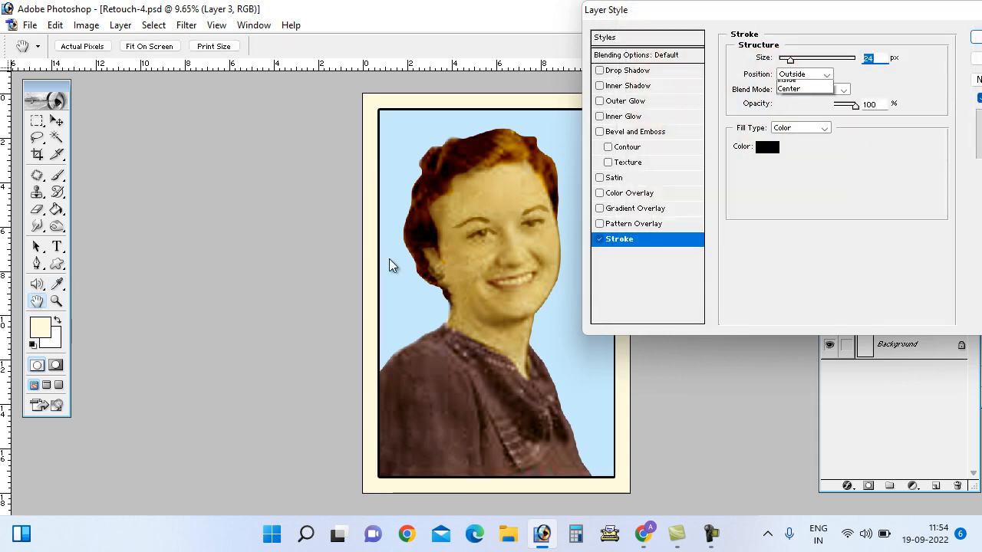
pyautogui.press('Down')
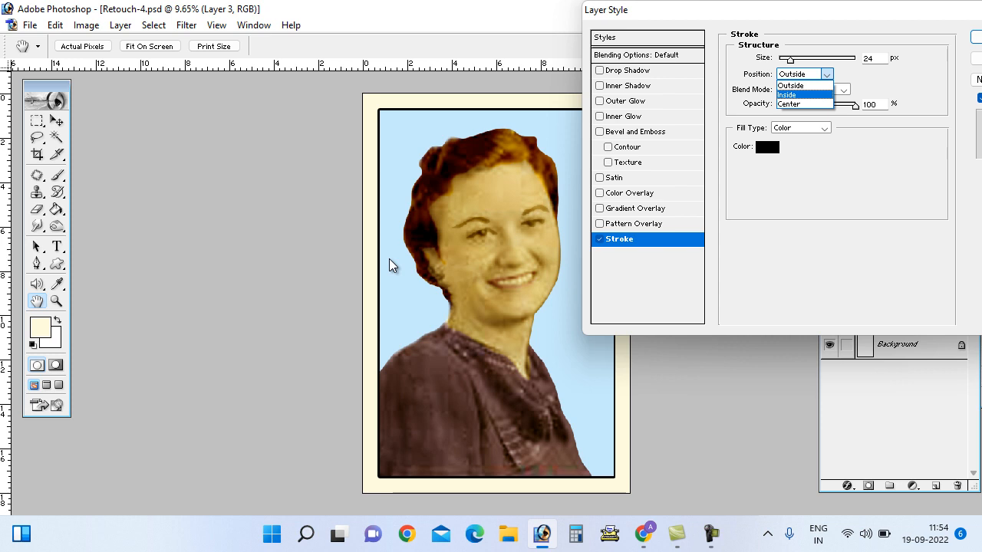
pyautogui.press('Return')
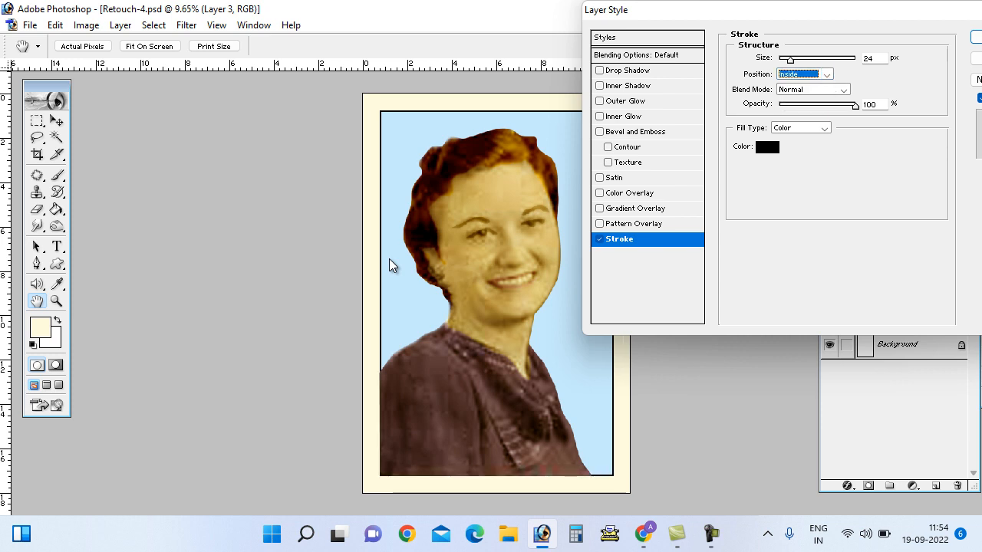
# Set the inside stroke's size to 49 px and apply the layer style.
pyautogui.hotkey('shift', 'Tab')
pyautogui.press('Up')
pyautogui.press('Up')
pyautogui.press('Up')
pyautogui.press('Up')
pyautogui.press('Up')
pyautogui.press('Up')
pyautogui.press('Up')
pyautogui.press('Up')
pyautogui.press('Up')
pyautogui.press('Up')
pyautogui.press('Up')
pyautogui.press('Up')
pyautogui.press('Up')
pyautogui.press('Up')
pyautogui.press('Up')
pyautogui.press('Up')
pyautogui.press('Up')
pyautogui.press('Up')
pyautogui.press('Up')
pyautogui.press('Up')
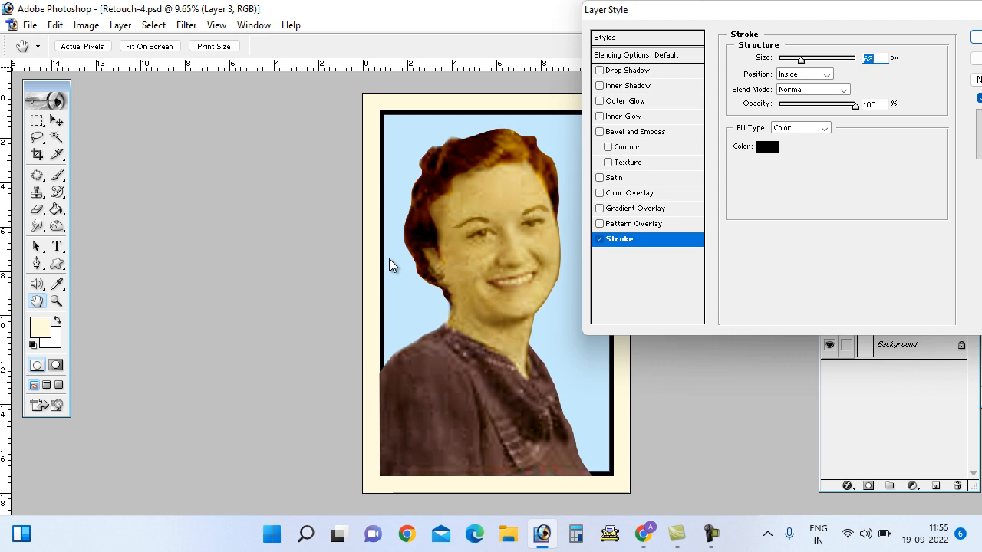
pyautogui.press('Down')
pyautogui.press('Down')
pyautogui.press('Down')
pyautogui.press('Down')
pyautogui.press('Down')
pyautogui.press('Down')
pyautogui.press('Down')
pyautogui.press('Down')
pyautogui.press('Down')
pyautogui.press('Down')
pyautogui.press('Down')
pyautogui.press('Down')
pyautogui.press('Down')
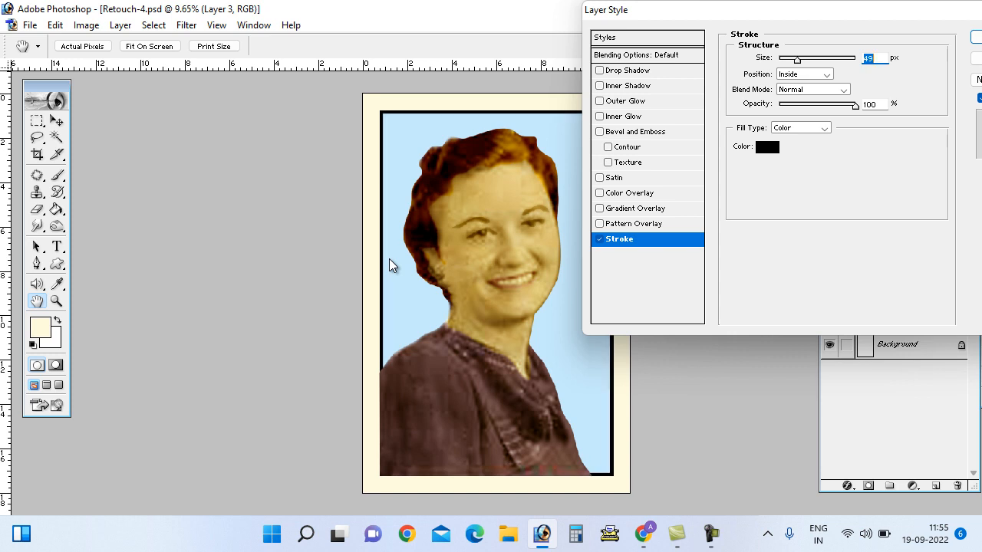
pyautogui.press('Return')
# Delete the narrow vertical strip of the portrait layer where the sleeve covers the black border's left side.
pyautogui.press('z')
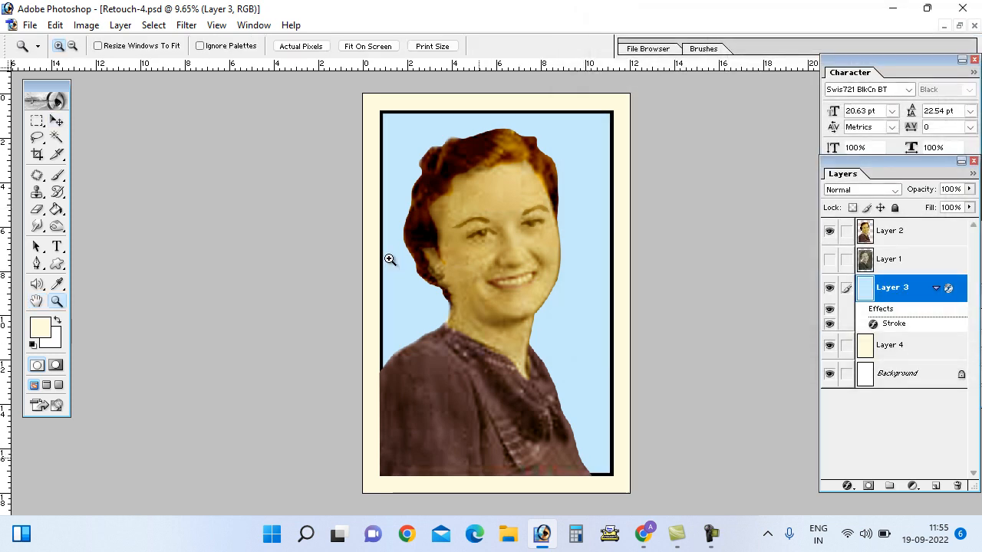
pyautogui.click(390, 260)
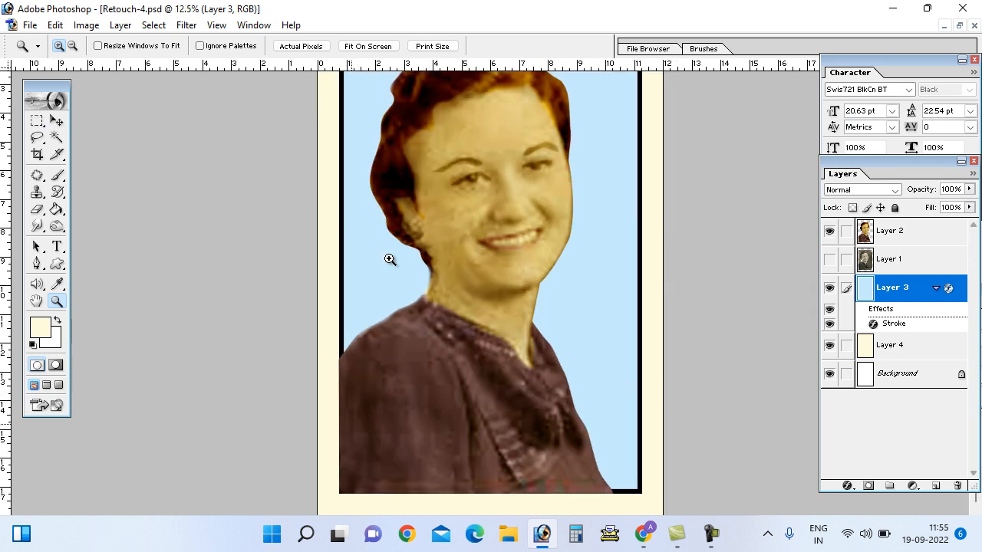
pyautogui.press('m')
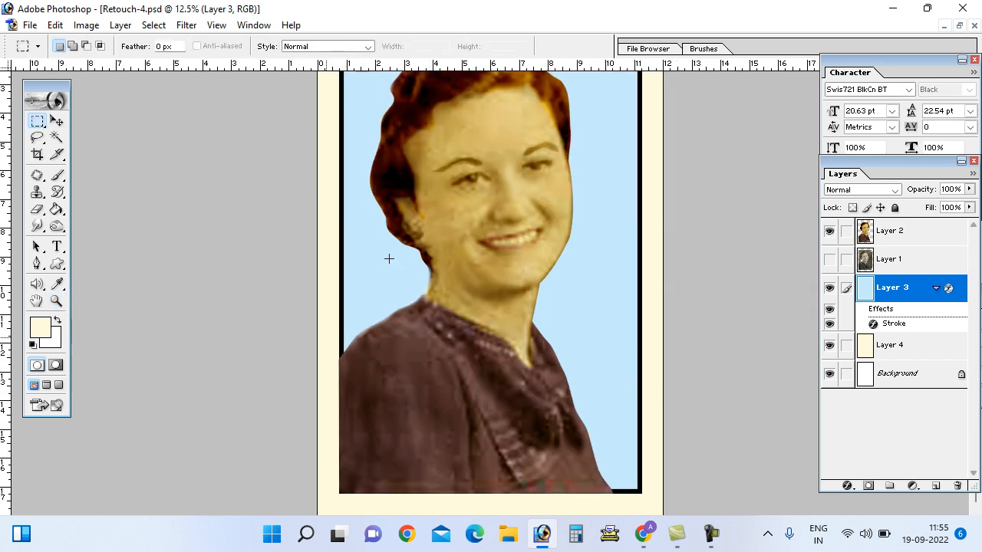
pyautogui.moveTo(326, 337)
pyautogui.mouseDown()
pyautogui.moveTo(347, 506)
pyautogui.moveTo(344, 497)
pyautogui.mouseUp()
pyautogui.press('Delete')
pyautogui.click(890, 231)
pyautogui.press('Delete')
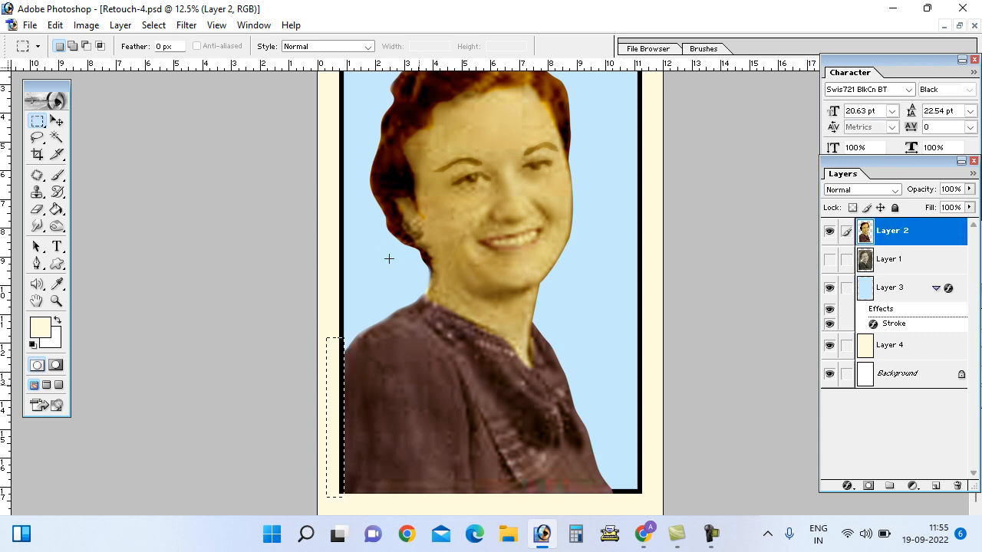
pyautogui.hotkey('ctrl', 'd')
# Delete the narrow horizontal strip of the portrait layer where the dress covers the black border's lower side.
pyautogui.moveTo(567, 497); pyautogui.dragTo(646, 488)
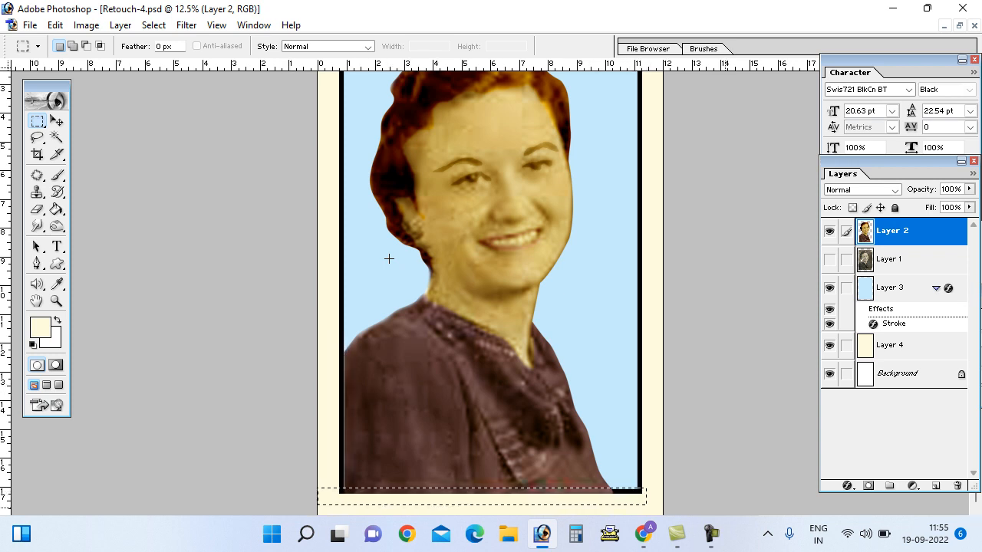
pyautogui.press('Delete')
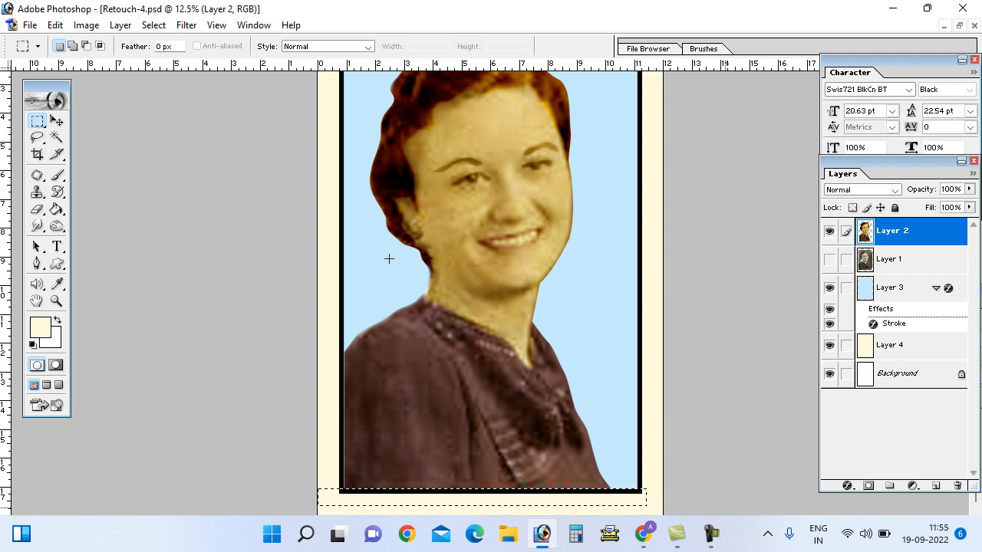
pyautogui.hotkey('ctrl', 'd')
# Nudge the portrait layer slightly left and down against the black border, and save the document.
pyautogui.press('v')
pyautogui.press('Left')
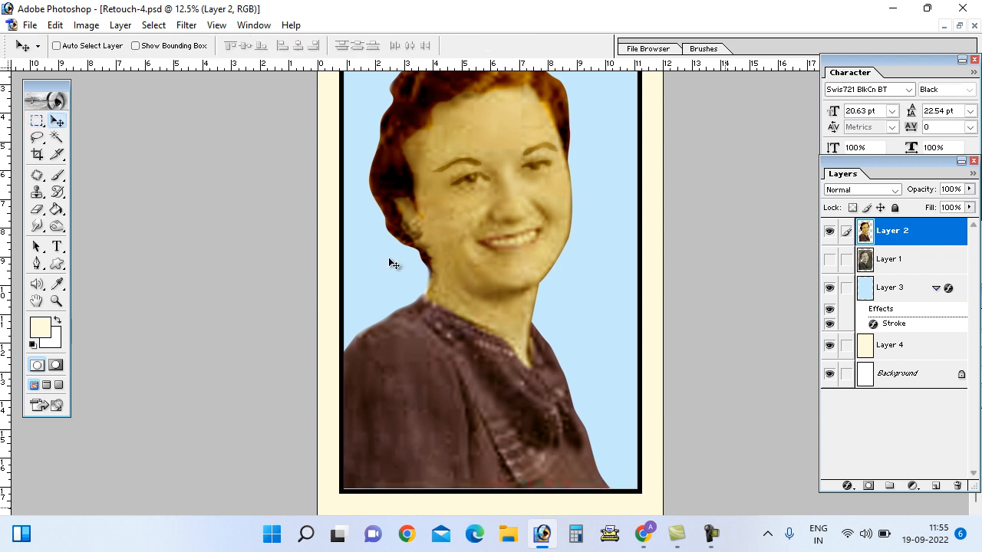
pyautogui.press('Down')
pyautogui.hotkey('ctrl', '0')
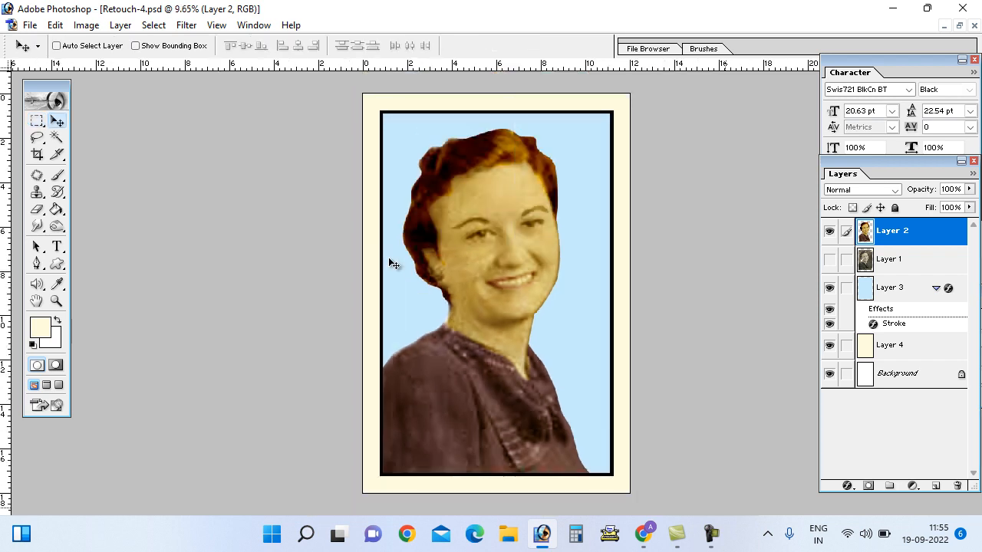
pyautogui.hotkey('ctrl', 's')
# Open the original damaged picture, Photo, from the Retouch folder.
pyautogui.hotkey('alt', 'f')
pyautogui.press('Down')
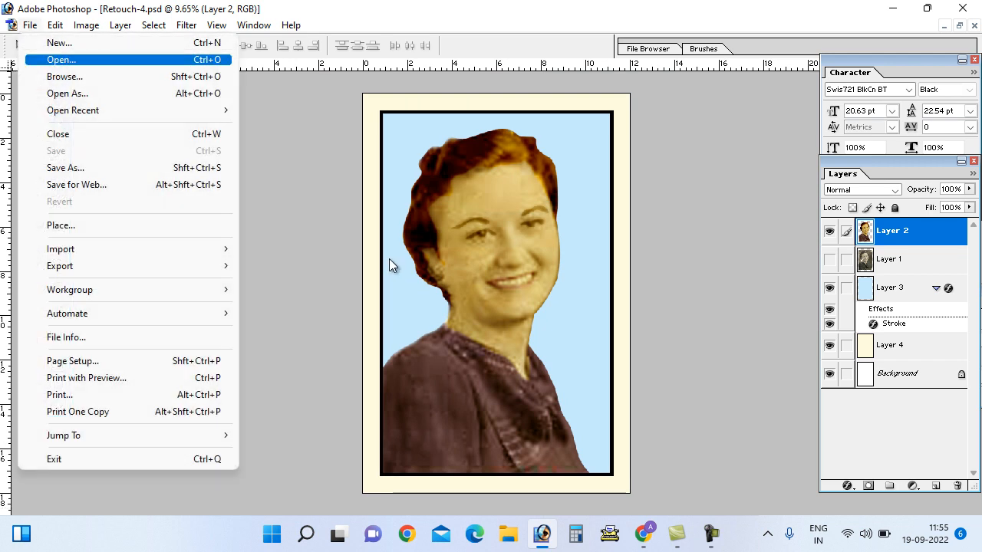
pyautogui.press('Return')
pyautogui.hotkey('shift', 'Tab')
pyautogui.hotkey('shift', 'Tab')
pyautogui.press('space')
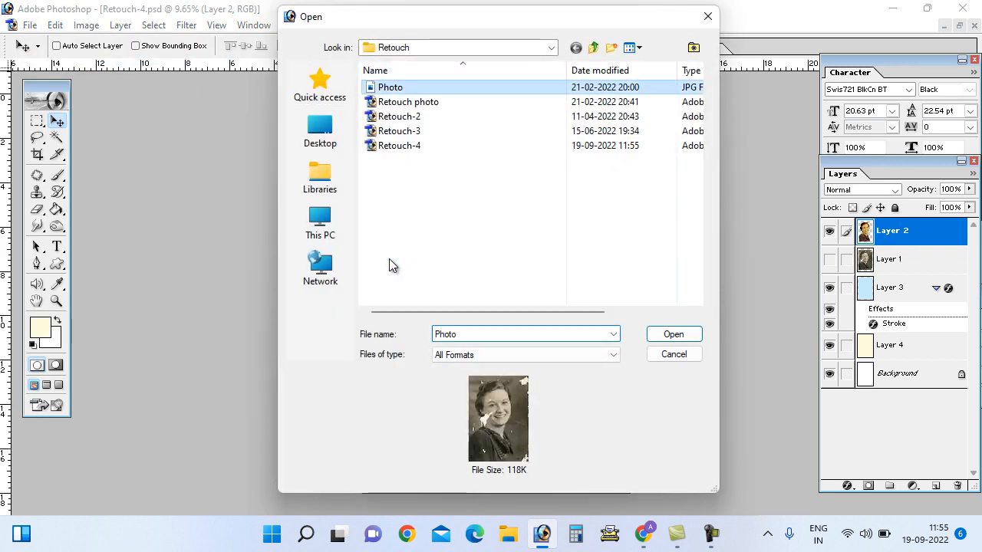
pyautogui.press('Return')
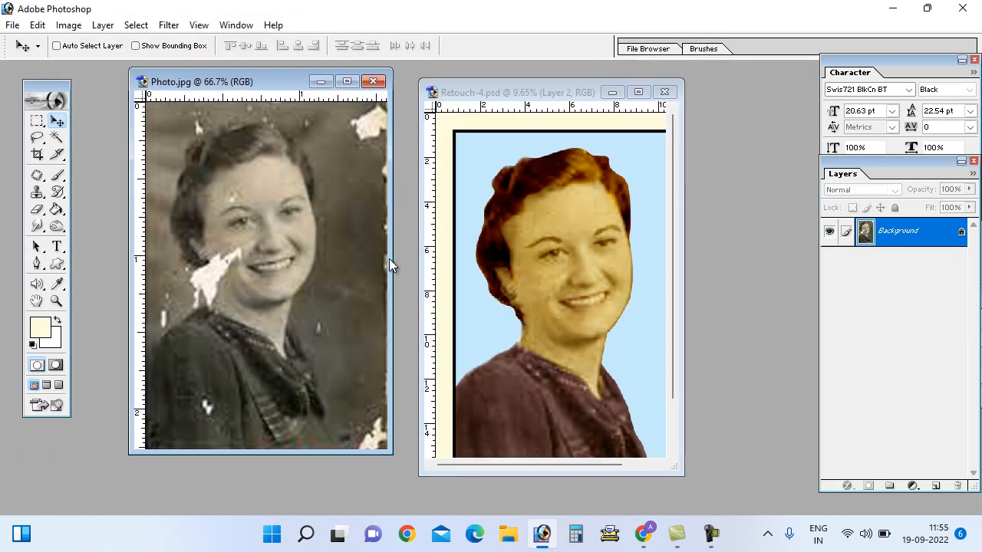